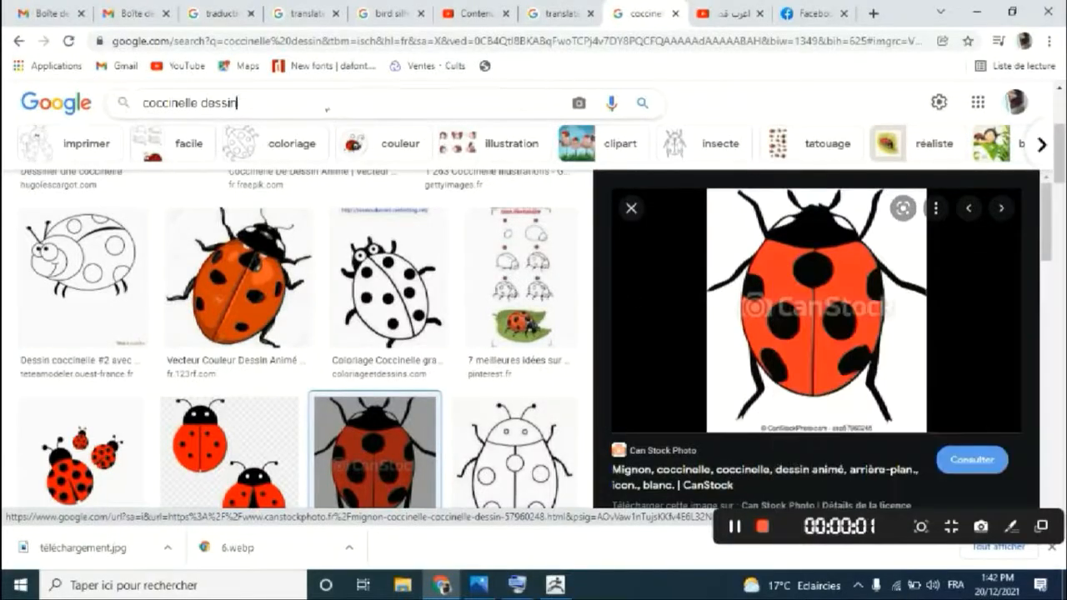
Save the previewed red ladybug image to the desktop as a JPEG named 1, replacing the existing file
{"action": "left_click", "coordinate": [507, 102]}
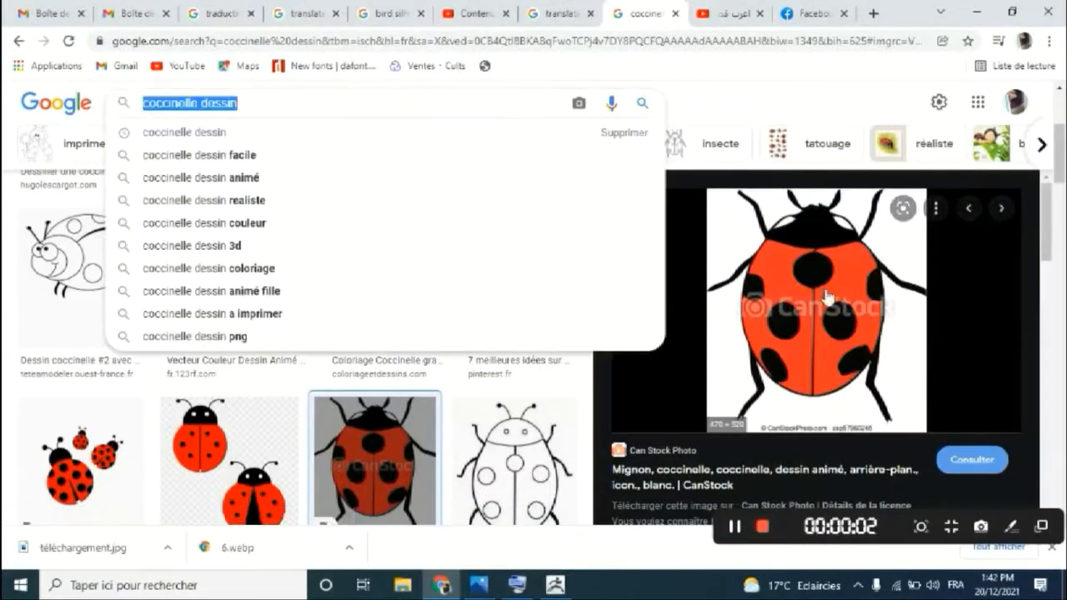
{"action": "scroll", "coordinate": [315, 448], "scroll_direction": "down", "scroll_amount": 10}
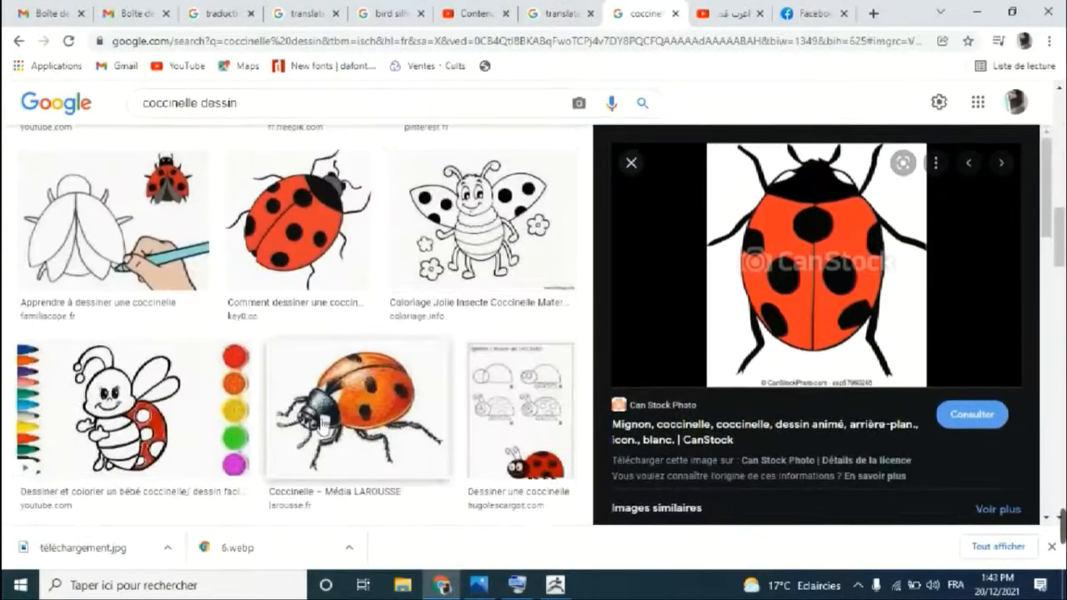
{"action": "right_click", "coordinate": [714, 269]}
{"action": "left_click", "coordinate": [804, 432]}
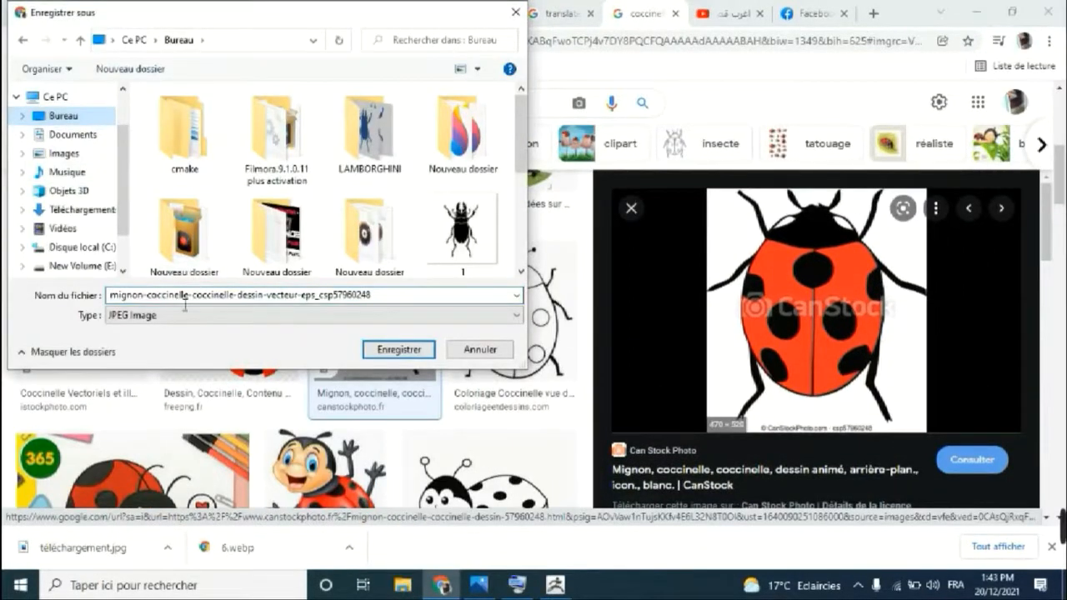
{"action": "key", "text": "ctrl+a"}
{"action": "type", "text": "1"}
{"action": "key", "text": "Return"}
{"action": "left_click", "coordinate": [579, 297]}
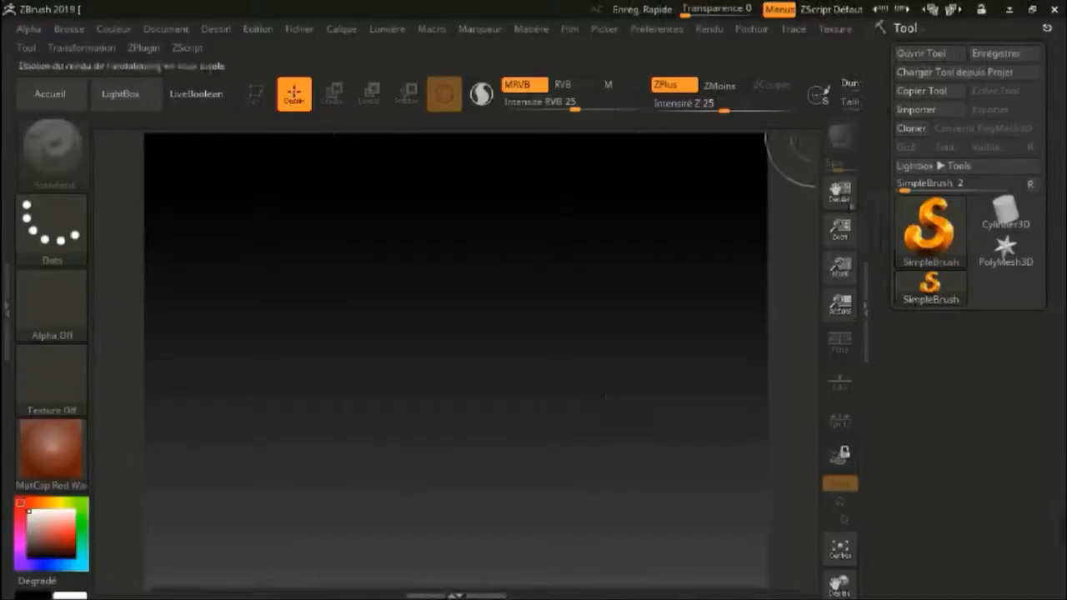
Switch to ZBrush, draw a Plane3D on the canvas, make it editable and convert it to a PolyMesh3D
{"action": "left_click", "coordinate": [929, 230]}
{"action": "left_click", "coordinate": [689, 297]}
{"action": "left_click_drag", "start_coordinate": [440, 322], "coordinate": [441, 475]}
{"action": "left_click", "coordinate": [256, 95]}
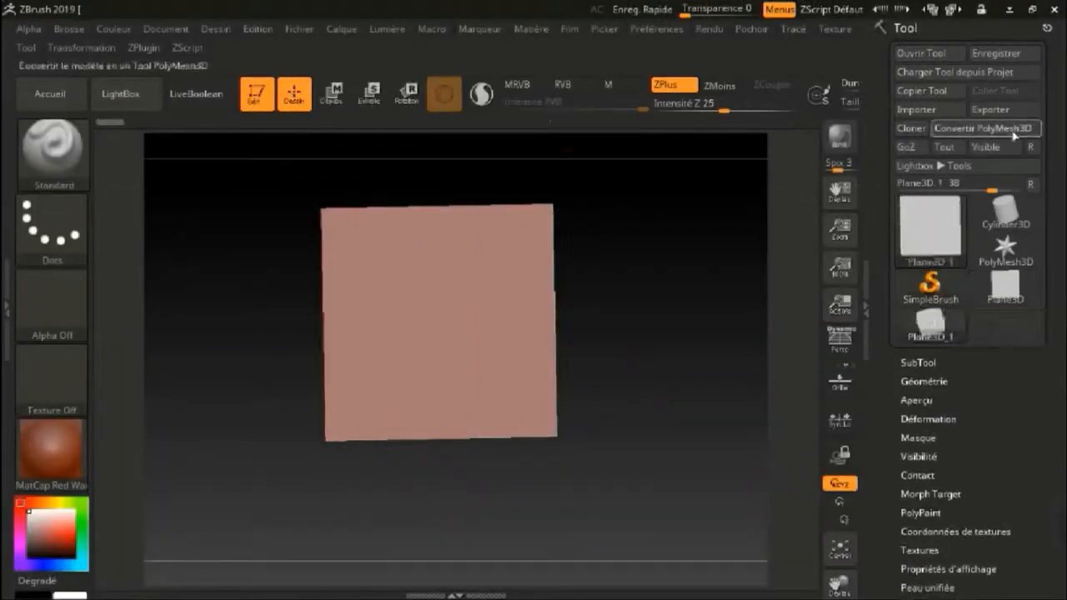
{"action": "left_click", "coordinate": [1015, 135]}
{"action": "key", "text": "w"}
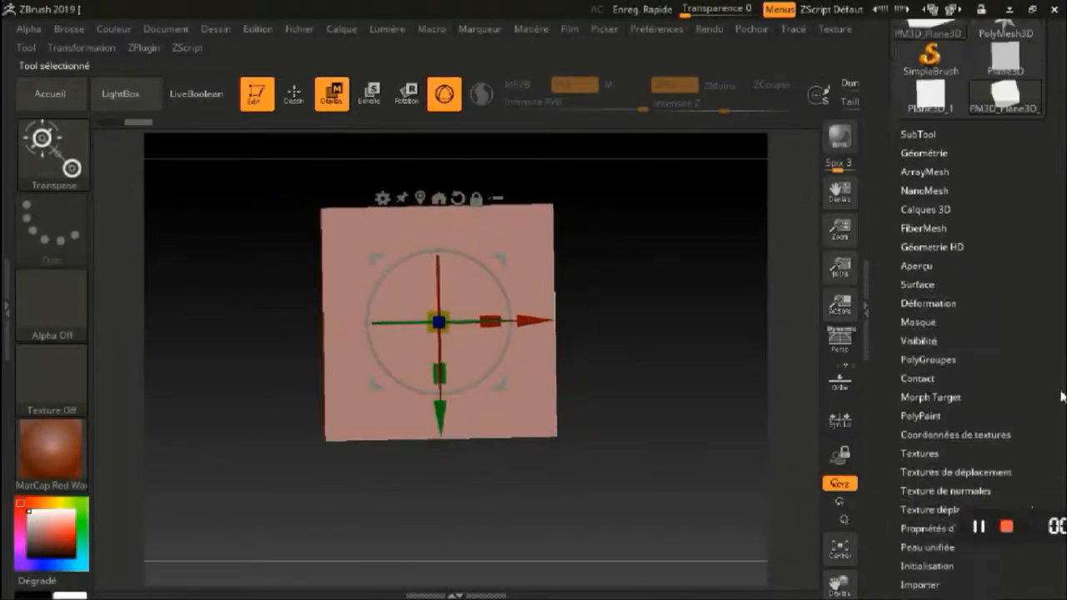
Import ladybug image 1 from the desktop and apply it as the plane's texture
{"action": "scroll", "coordinate": [1063, 396], "scroll_direction": "down", "scroll_amount": 2}
{"action": "left_click", "coordinate": [914, 395]}
{"action": "left_click", "coordinate": [917, 444]}
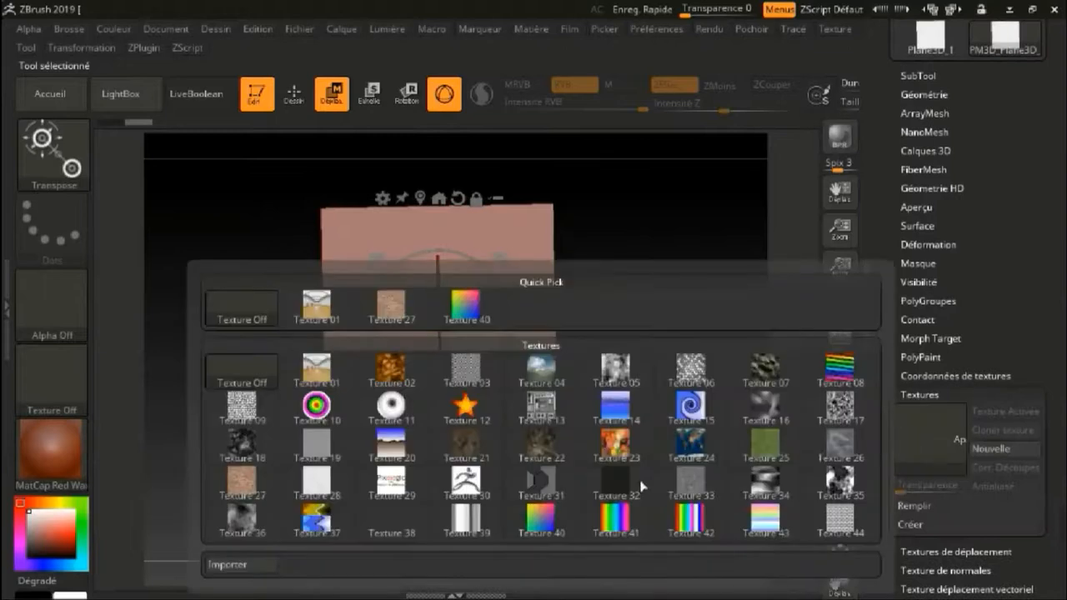
{"action": "left_click", "coordinate": [234, 566]}
{"action": "left_click", "coordinate": [67, 115]}
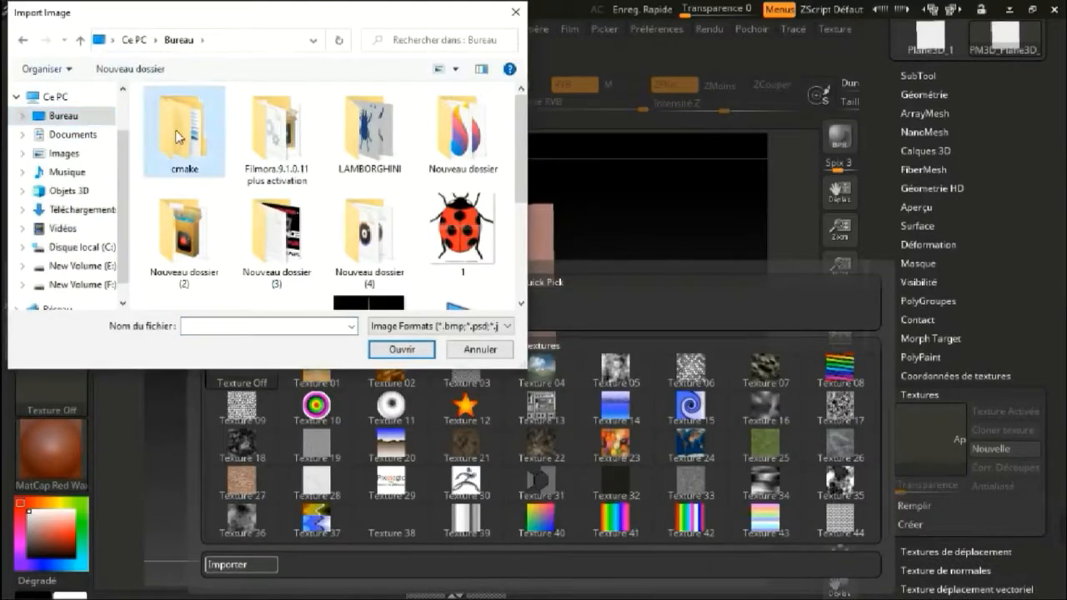
{"action": "double_click", "coordinate": [461, 229]}
{"action": "key", "text": "q"}
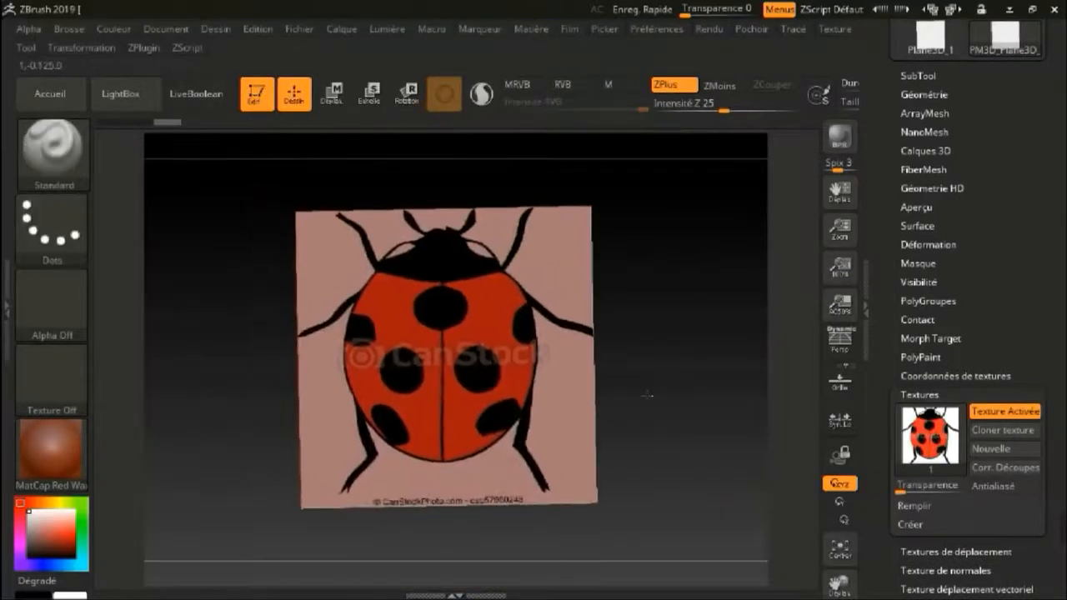
Insert a Sphere3D as a new subtool below the textured plane
{"action": "right_click_drag", "start_coordinate": [649, 394], "coordinate": [664, 309], "text": "ctrl"}
{"action": "left_click_drag", "start_coordinate": [916, 132], "coordinate": [916, 328]}
{"action": "left_click", "coordinate": [918, 273]}
{"action": "left_click_drag", "start_coordinate": [993, 551], "coordinate": [993, 381]}
{"action": "left_click", "coordinate": [994, 418]}
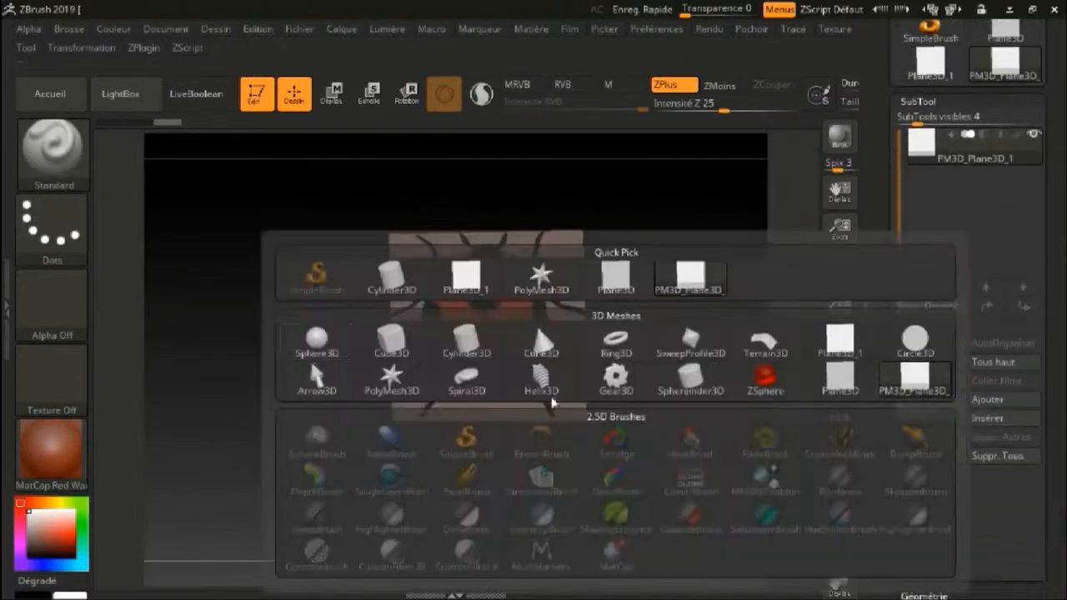
{"action": "left_click", "coordinate": [317, 342]}
Scale up the reference plane uniformly so the ladybug image extends well beyond the sphere
{"action": "left_click", "coordinate": [917, 160]}
{"action": "key", "text": "w"}
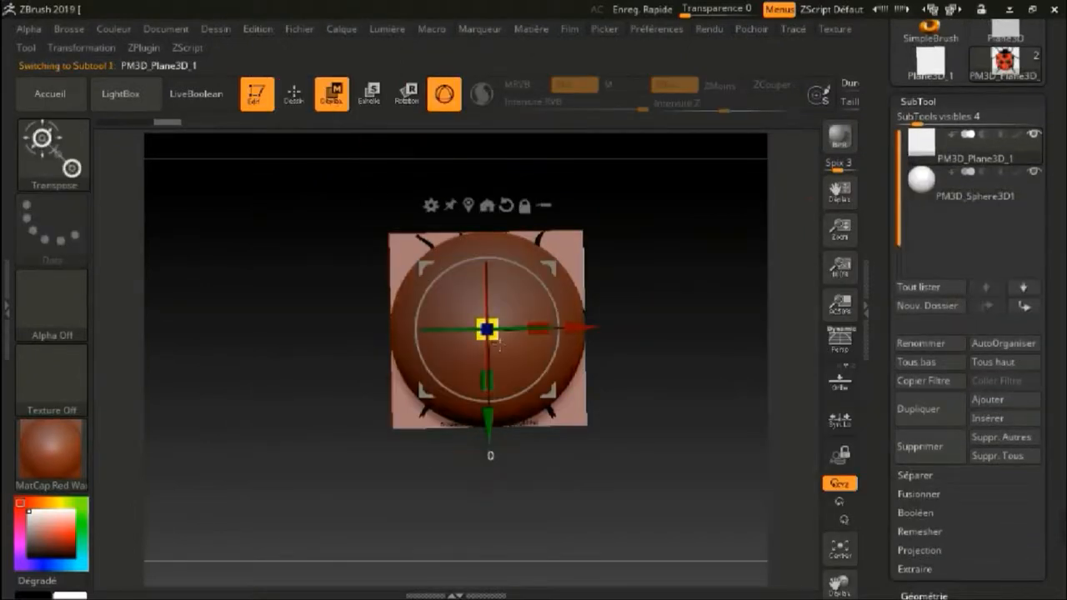
{"action": "left_click_drag", "start_coordinate": [497, 343], "coordinate": [649, 383]}
{"action": "right_click_drag", "start_coordinate": [646, 393], "coordinate": [616, 270], "text": "ctrl"}
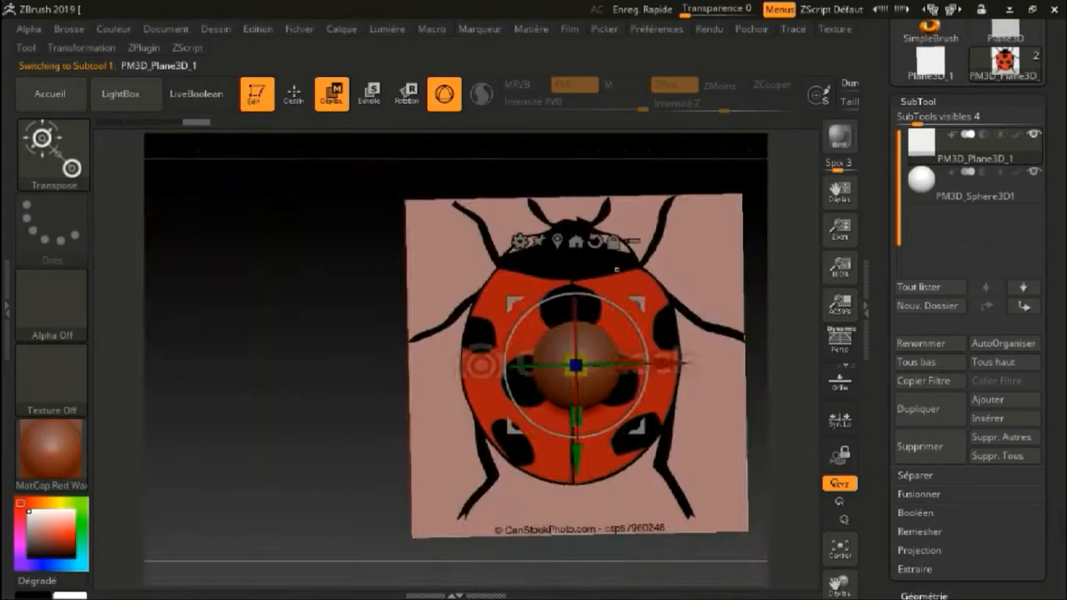
Scale the sphere uniformly by about 2.53 and stretch it lengthwise to match the ladybug's body
{"action": "left_click", "coordinate": [929, 184]}
{"action": "right_click_drag", "start_coordinate": [666, 317], "coordinate": [658, 367], "text": "ctrl"}
{"action": "right_click_drag", "start_coordinate": [658, 366], "coordinate": [621, 379]}
{"action": "left_click_drag", "start_coordinate": [560, 376], "coordinate": [543, 493]}
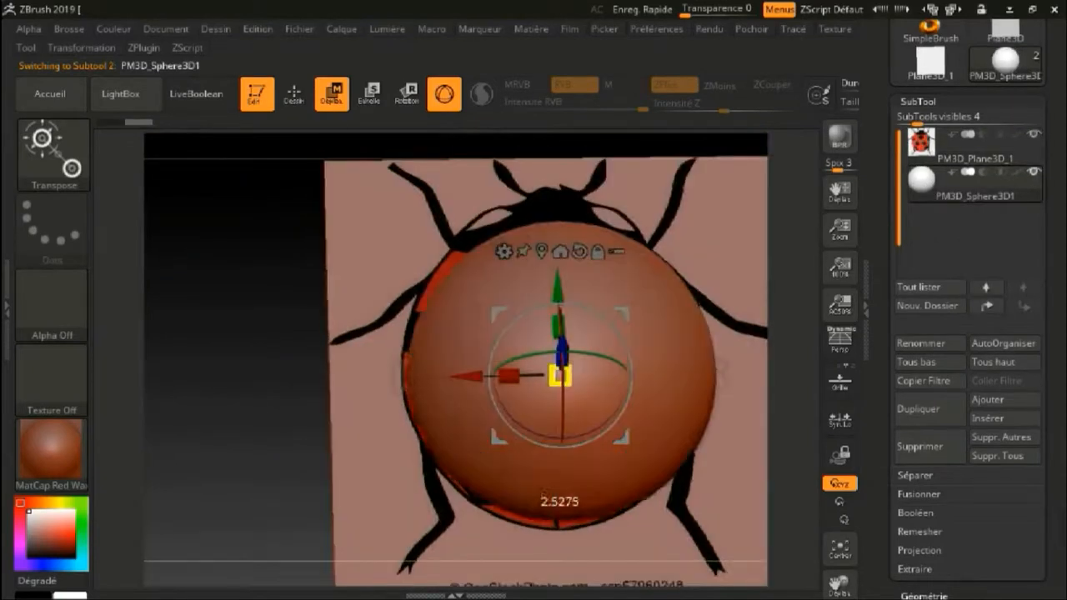
{"action": "left_click_drag", "start_coordinate": [558, 326], "coordinate": [559, 295]}
{"action": "right_click_drag", "start_coordinate": [664, 311], "coordinate": [638, 287], "text": "shift"}
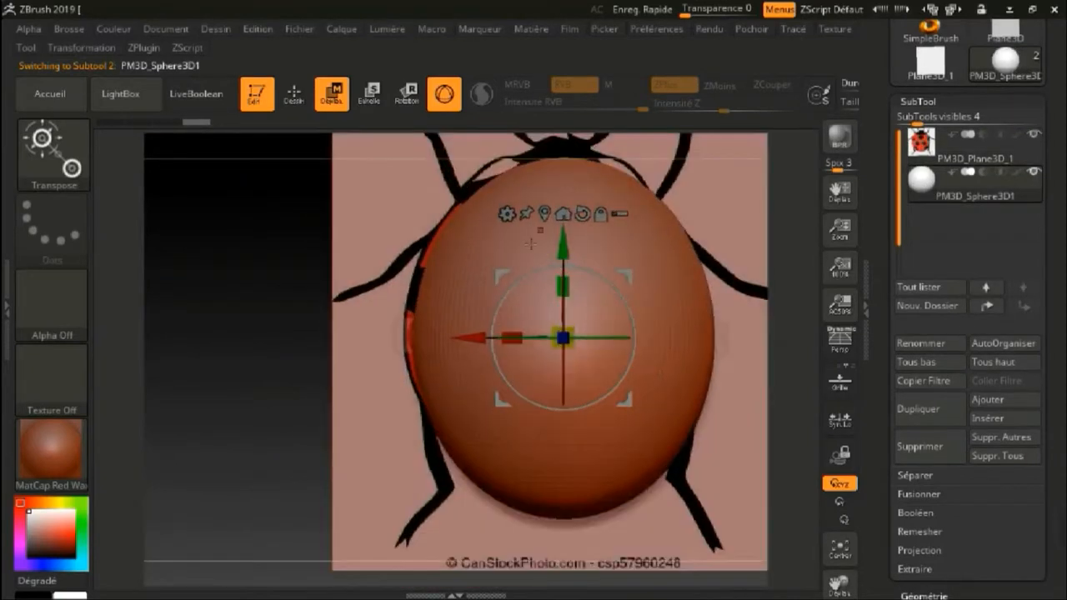
Widen the sphere slightly to fit the sides of the ladybug's body and adjust its depth against the plane
{"action": "left_click_drag", "start_coordinate": [511, 337], "coordinate": [497, 338]}
{"action": "right_click_drag", "start_coordinate": [640, 391], "coordinate": [623, 304]}
{"action": "left_click_drag", "start_coordinate": [526, 236], "coordinate": [537, 271]}
{"action": "right_click_drag", "start_coordinate": [605, 315], "coordinate": [629, 308]}
{"action": "right_click_drag", "start_coordinate": [629, 309], "coordinate": [622, 409], "text": "shift"}
Flatten the sphere's right half to the body's center line with the Aplatir deformer, then return to draw mode
{"action": "left_click", "coordinate": [497, 277]}
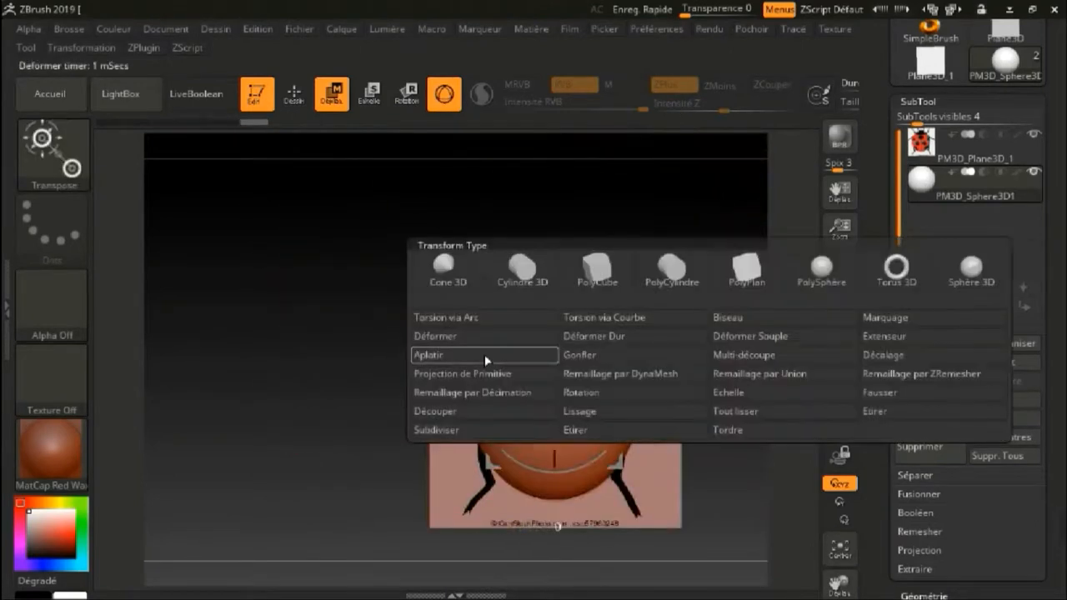
{"action": "left_click", "coordinate": [484, 354]}
{"action": "left_click_drag", "start_coordinate": [647, 401], "coordinate": [544, 450]}
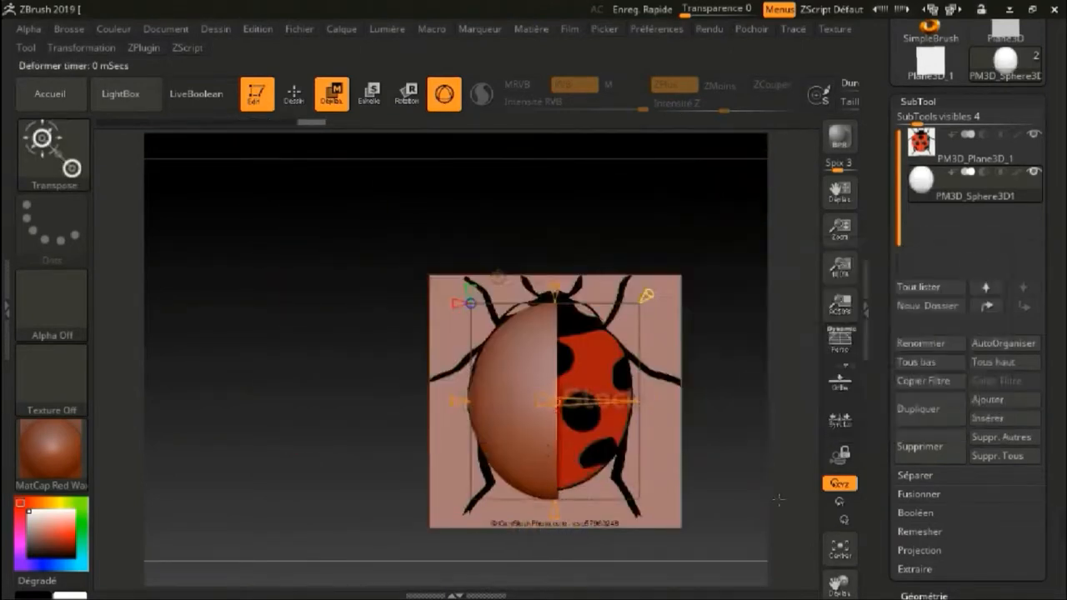
{"action": "left_click", "coordinate": [294, 97]}
Clip the front of the half shell along the curved head boundary with the ClipCurve brush
{"action": "left_click", "coordinate": [55, 155]}
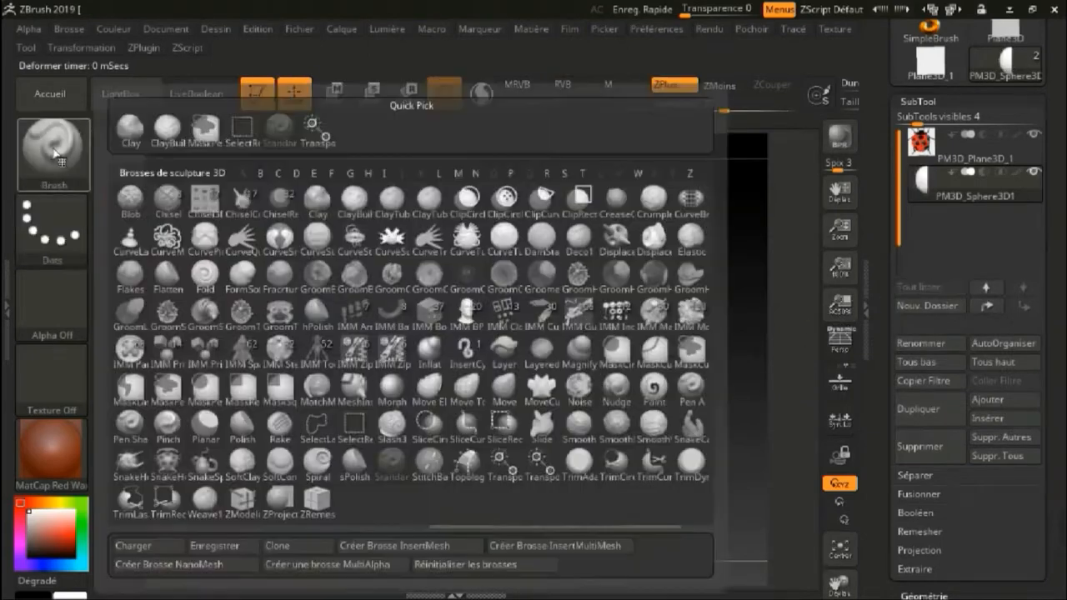
{"action": "key", "text": "shift"}
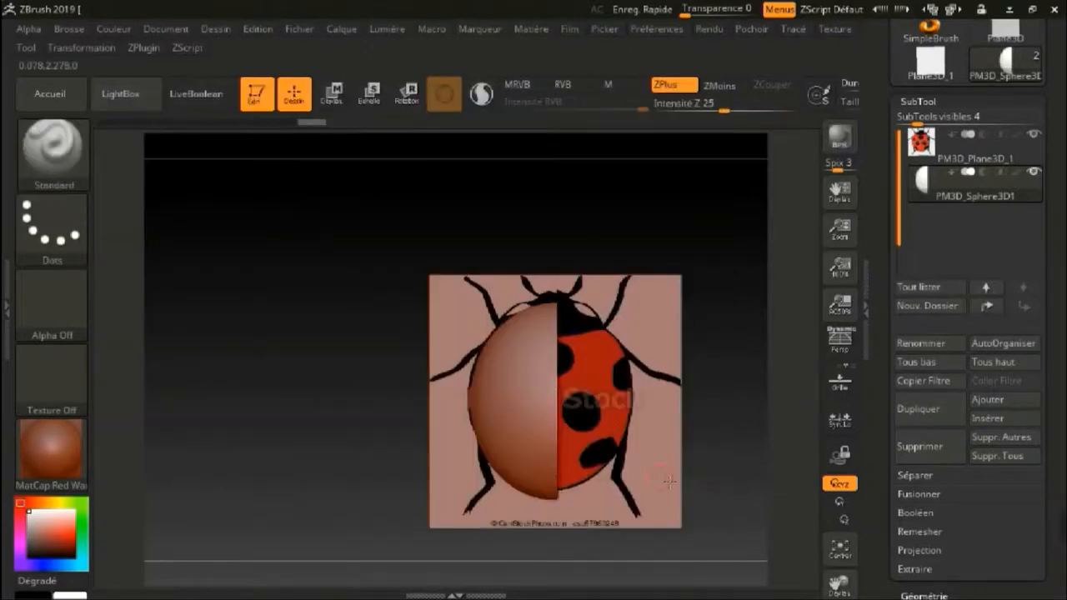
{"action": "right_click_drag", "start_coordinate": [551, 325], "coordinate": [551, 375], "text": "ctrl"}
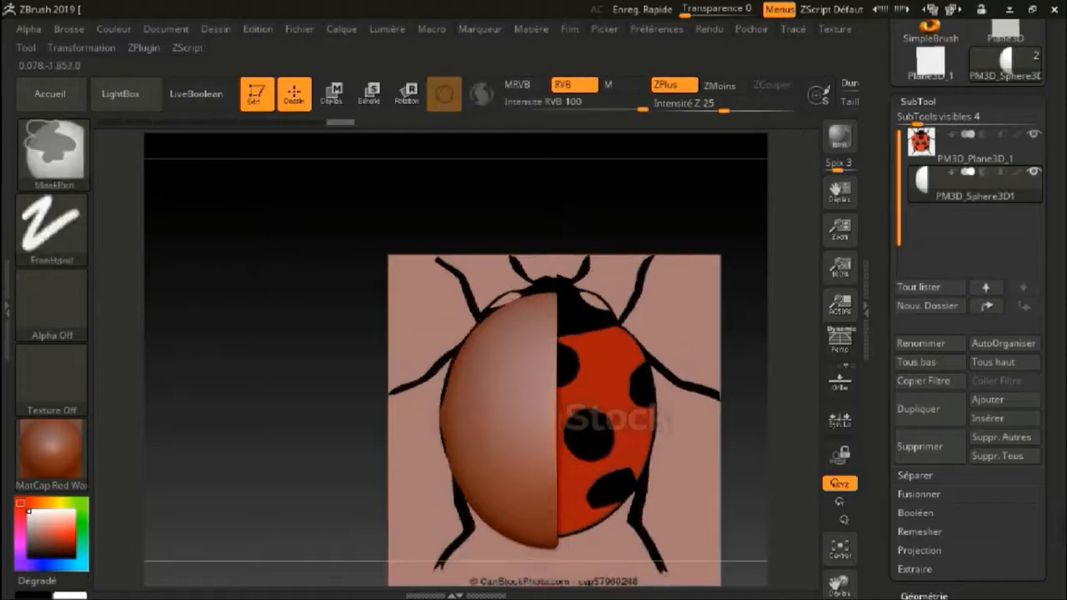
{"action": "left_click", "coordinate": [45, 158], "text": "ctrl+shift"}
{"action": "left_click", "coordinate": [45, 158], "text": "ctrl+shift"}
{"action": "left_click", "coordinate": [45, 158], "text": "ctrl+shift"}
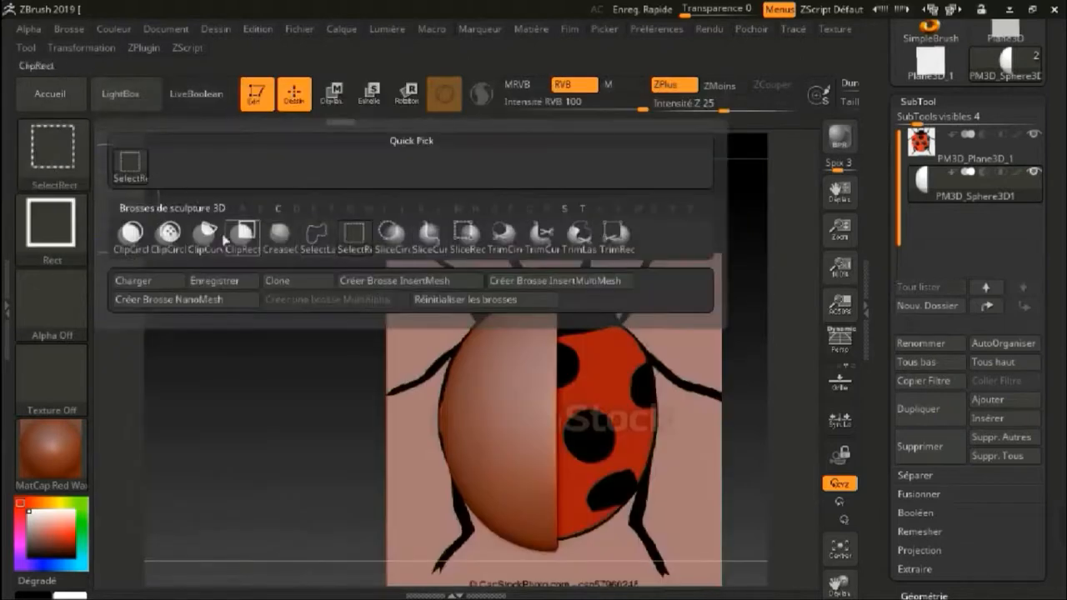
{"action": "left_click", "coordinate": [206, 237], "text": "ctrl+shift"}
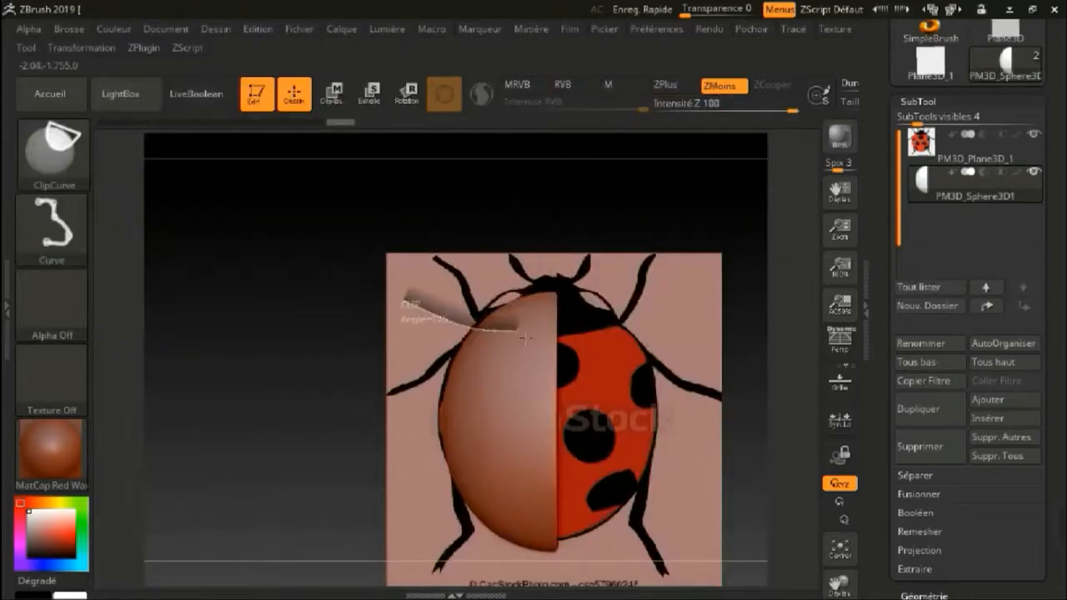
{"action": "left_click_drag", "start_coordinate": [585, 339], "coordinate": [585, 339], "text": "ctrl+shift"}
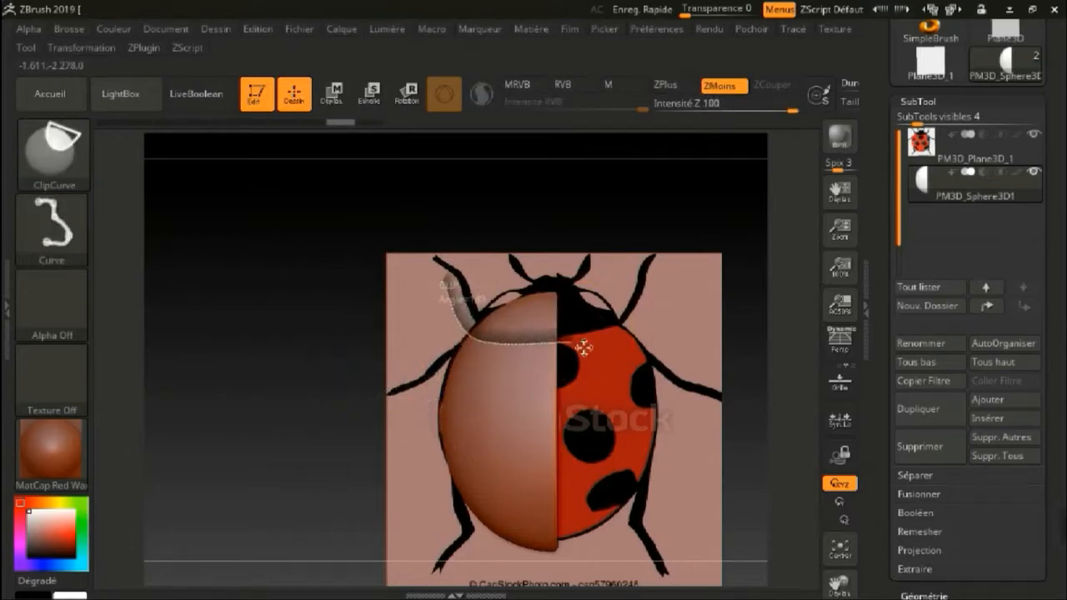
{"action": "key", "text": "ctrl+z"}
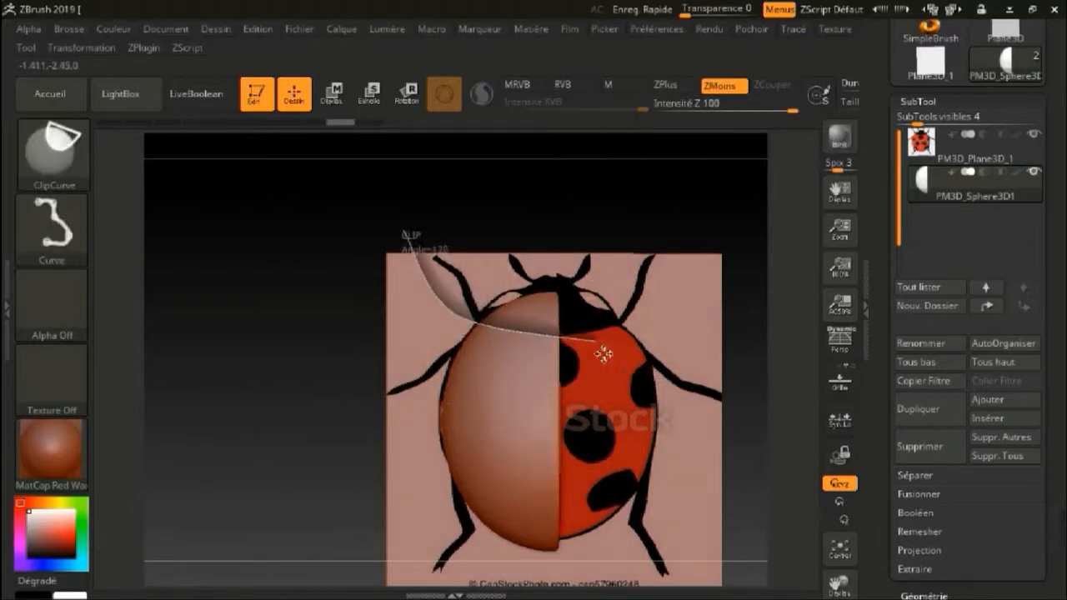
{"action": "left_click_drag", "start_coordinate": [617, 355], "coordinate": [618, 357], "text": "ctrl+shift"}
{"action": "mouse_move", "coordinate": [631, 417]}
{"action": "right_mouse_down", "text": "ctrl"}
{"action": "mouse_move", "coordinate": [624, 337]}
{"action": "mouse_move", "coordinate": [633, 434]}
{"action": "right_mouse_up", "text": "ctrl"}
{"action": "right_click_drag", "start_coordinate": [633, 434], "coordinate": [602, 340], "text": "alt"}
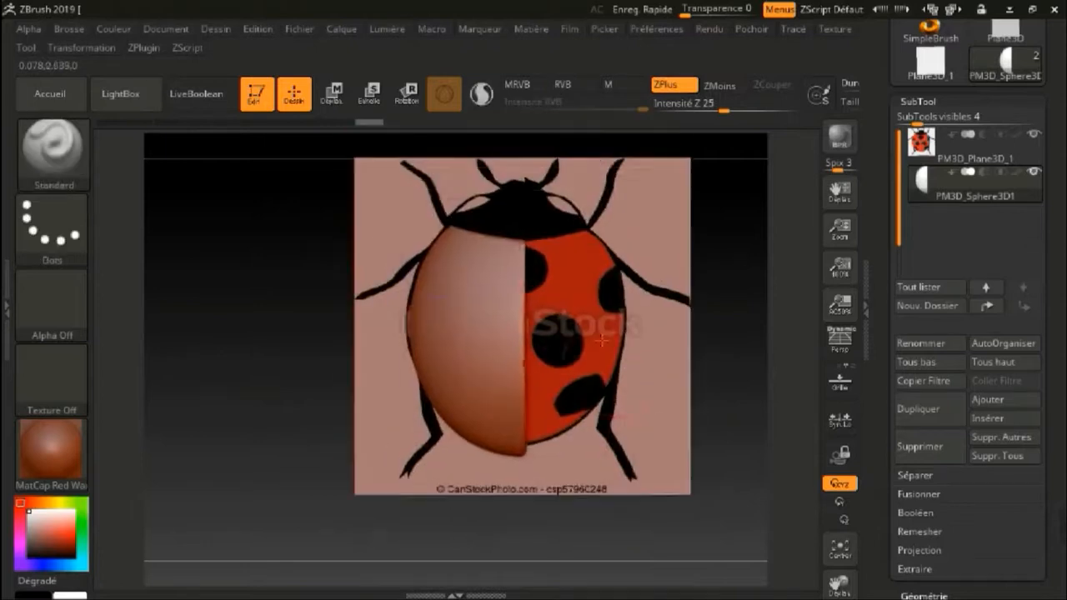
Assign the half shell to a single polygroup and check its shape from several angles
{"action": "mouse_move", "coordinate": [480, 252]}
{"action": "right_mouse_down"}
{"action": "mouse_move", "coordinate": [557, 200]}
{"action": "mouse_move", "coordinate": [636, 247]}
{"action": "mouse_move", "coordinate": [631, 240]}
{"action": "right_mouse_up"}
{"action": "left_click", "coordinate": [331, 94]}
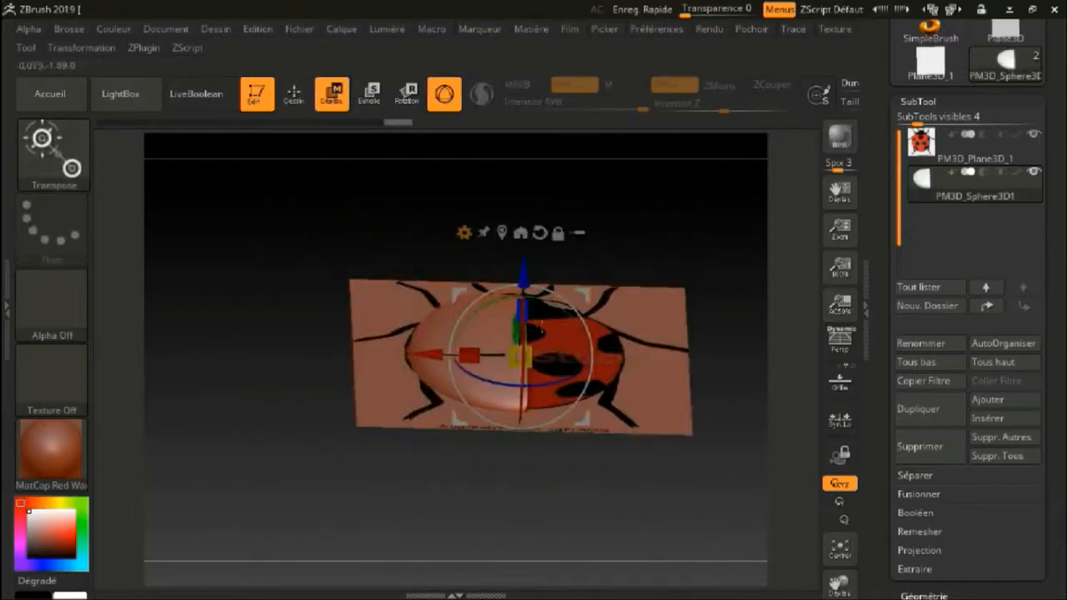
{"action": "right_click_drag", "start_coordinate": [542, 331], "coordinate": [566, 434]}
{"action": "key", "text": "ctrl+w"}
{"action": "right_click_drag", "start_coordinate": [167, 358], "coordinate": [192, 241]}
{"action": "right_click_drag", "start_coordinate": [516, 334], "coordinate": [521, 417], "text": "ctrl"}
{"action": "right_click_drag", "start_coordinate": [521, 533], "coordinate": [509, 455], "text": "ctrl"}
{"action": "right_click_drag", "start_coordinate": [700, 358], "coordinate": [717, 444], "text": "shift"}
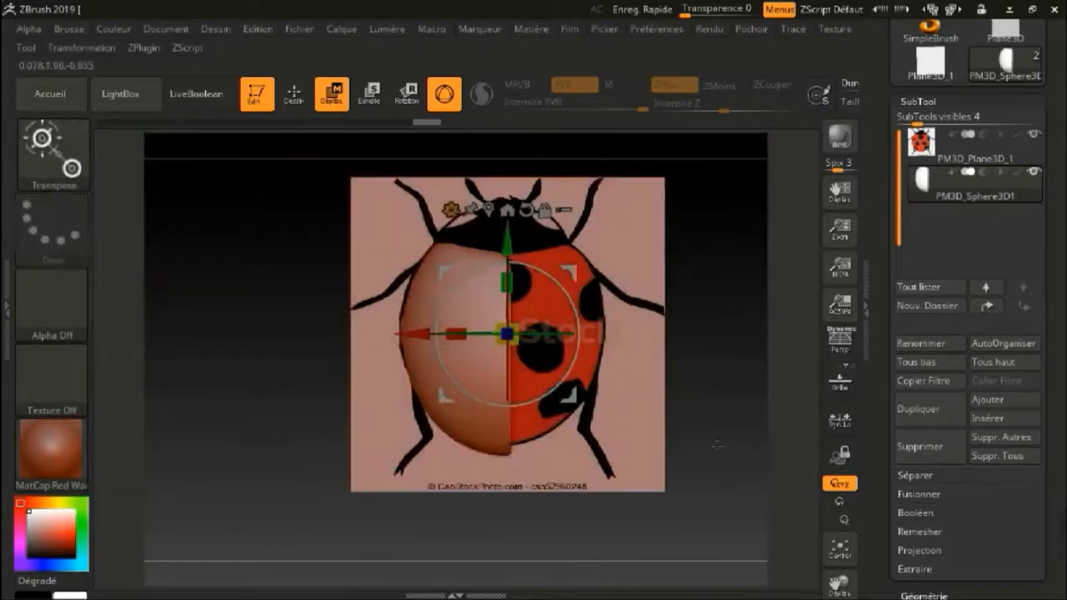
Enable ArrayMesh on the half shell and mirror the copy in X
{"action": "scroll", "coordinate": [1057, 377], "scroll_direction": "down", "scroll_amount": 5}
{"action": "left_click", "coordinate": [925, 364]}
{"action": "left_click", "coordinate": [910, 219]}
{"action": "scroll", "coordinate": [914, 241], "scroll_direction": "down", "scroll_amount": 4}
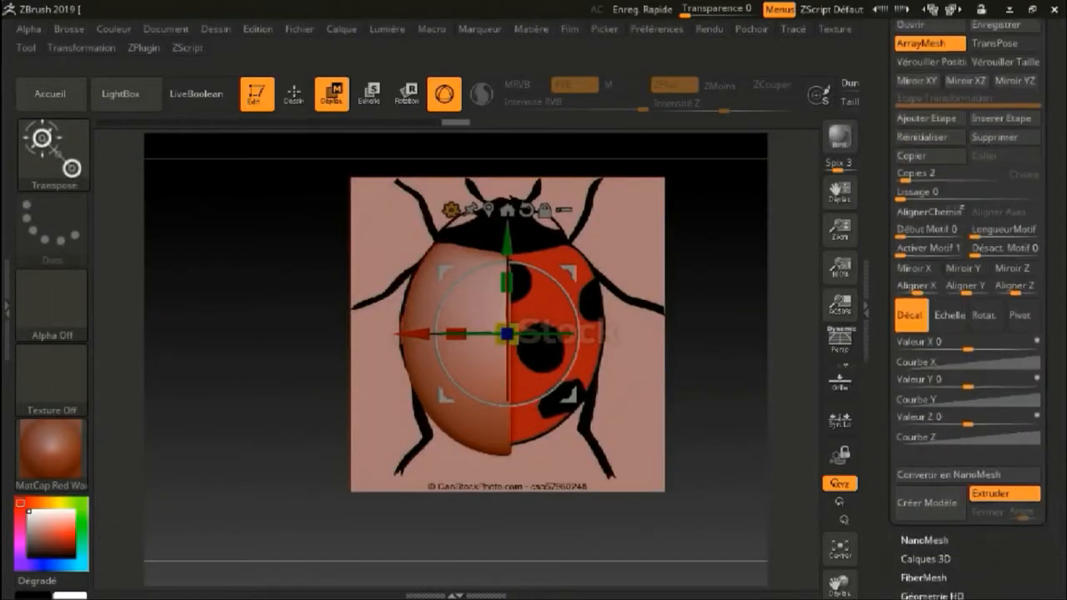
{"action": "left_click", "coordinate": [917, 269]}
Set the array's X offset to 2.03 to leave a narrow gap between the two shell halves
{"action": "left_click_drag", "start_coordinate": [971, 347], "coordinate": [1006, 357]}
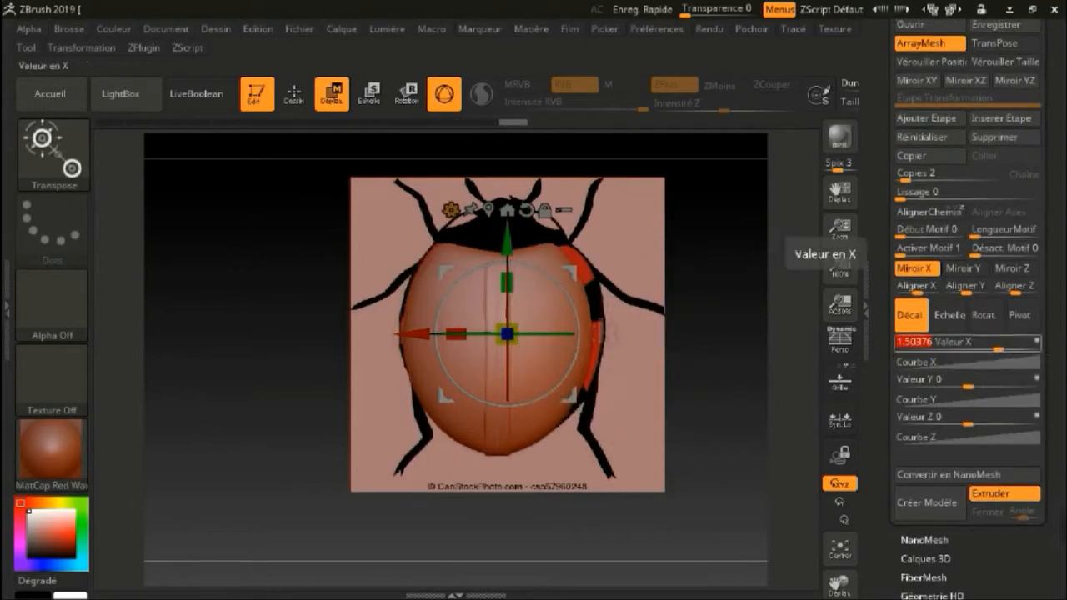
{"action": "type", "text": "1.7"}
{"action": "key", "text": "Return"}
{"action": "type", "text": "2"}
{"action": "key", "text": "Return"}
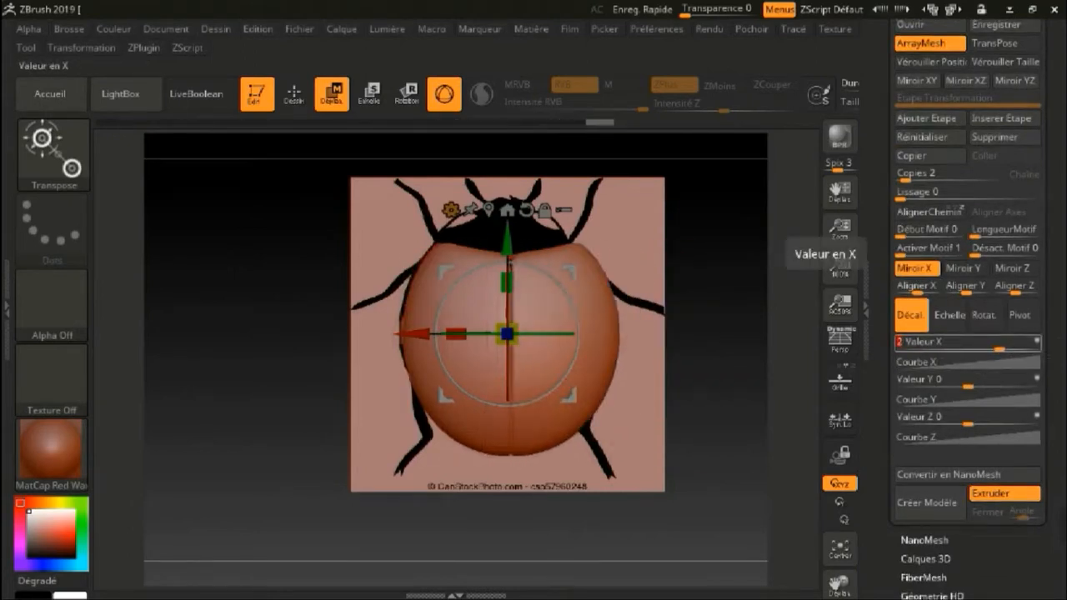
{"action": "right_click_drag", "start_coordinate": [620, 337], "coordinate": [587, 305], "text": "ctrl"}
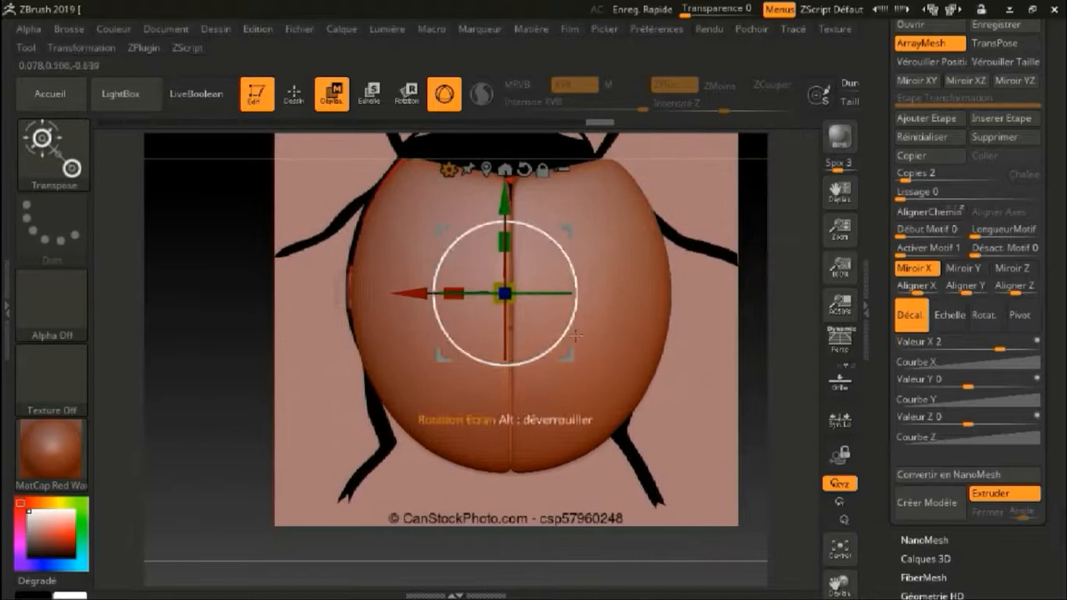
{"action": "left_click", "coordinate": [942, 354]}
{"action": "type", "text": "2.1"}
{"action": "key", "text": "Return"}
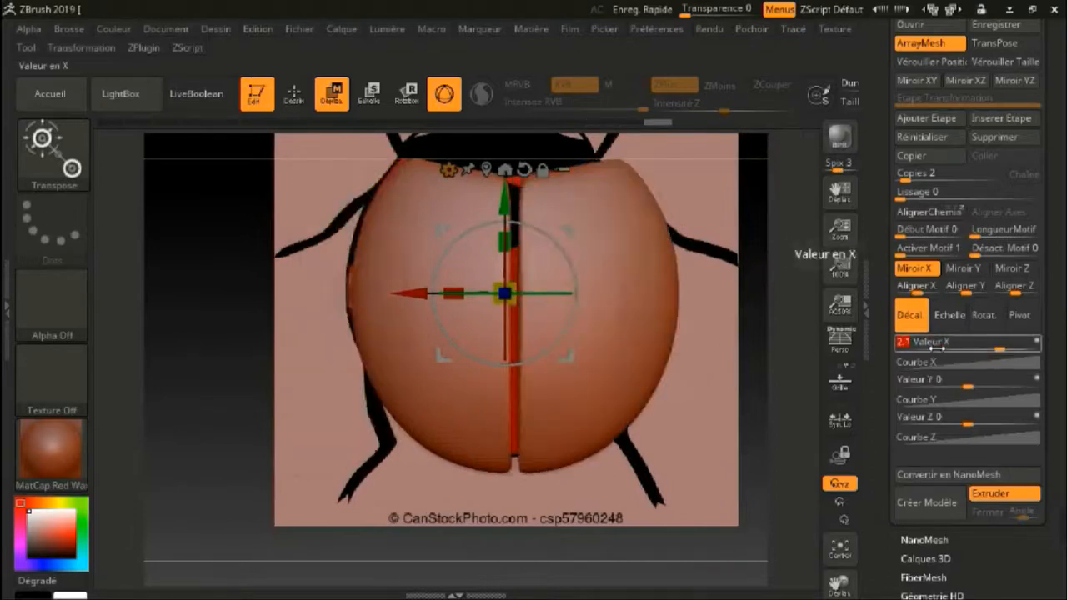
{"action": "type", "text": "2.05"}
{"action": "key", "text": "Return"}
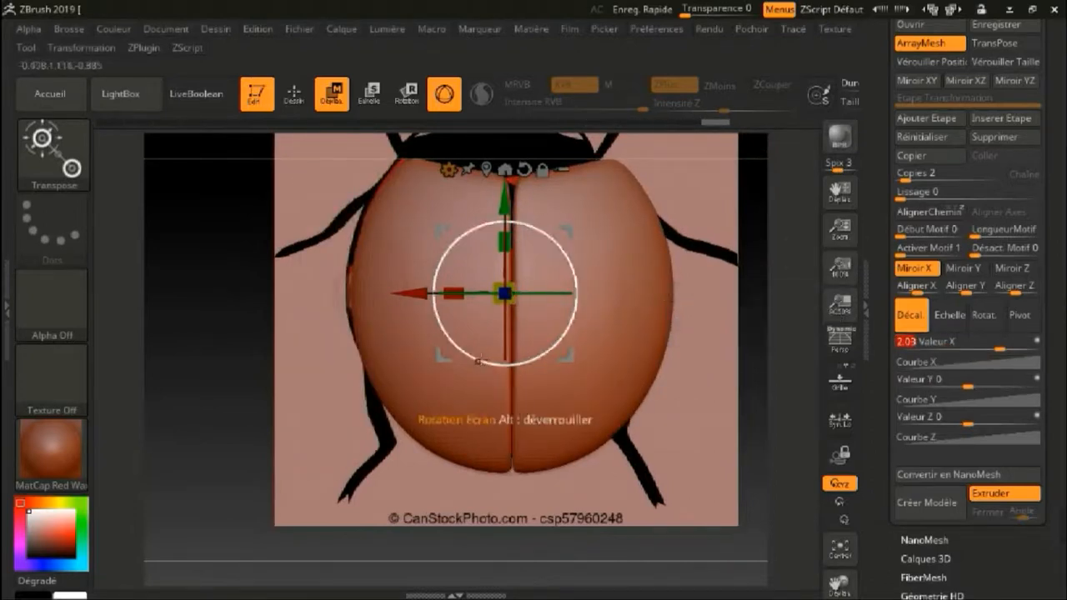
Build a real mesh from the mirrored array and append a Sphere3D as a new subtool
{"action": "right_click_drag", "start_coordinate": [521, 329], "coordinate": [435, 260], "text": "ctrl"}
{"action": "left_click_drag", "start_coordinate": [930, 138], "coordinate": [930, 243]}
{"action": "left_click", "coordinate": [938, 446]}
{"action": "left_click", "coordinate": [919, 235]}
{"action": "left_click_drag", "start_coordinate": [960, 533], "coordinate": [960, 481]}
{"action": "left_click", "coordinate": [993, 481]}
{"action": "left_click", "coordinate": [317, 337]}
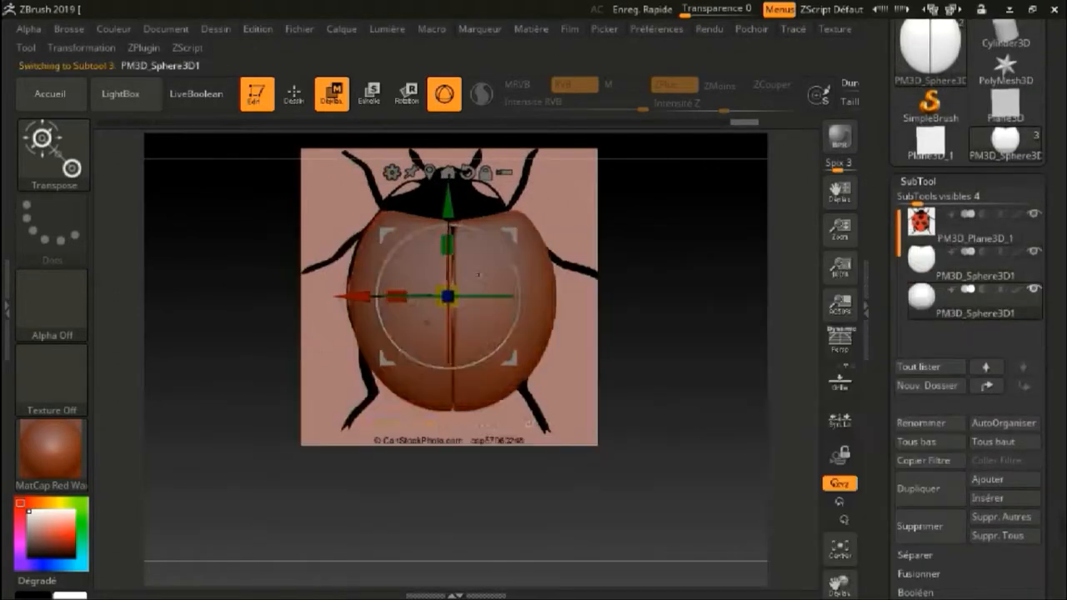
Position the new sphere at the ladybug's head, then widen and scale it to fit the head's outline
{"action": "right_click_drag", "start_coordinate": [425, 238], "coordinate": [452, 265], "text": "ctrl"}
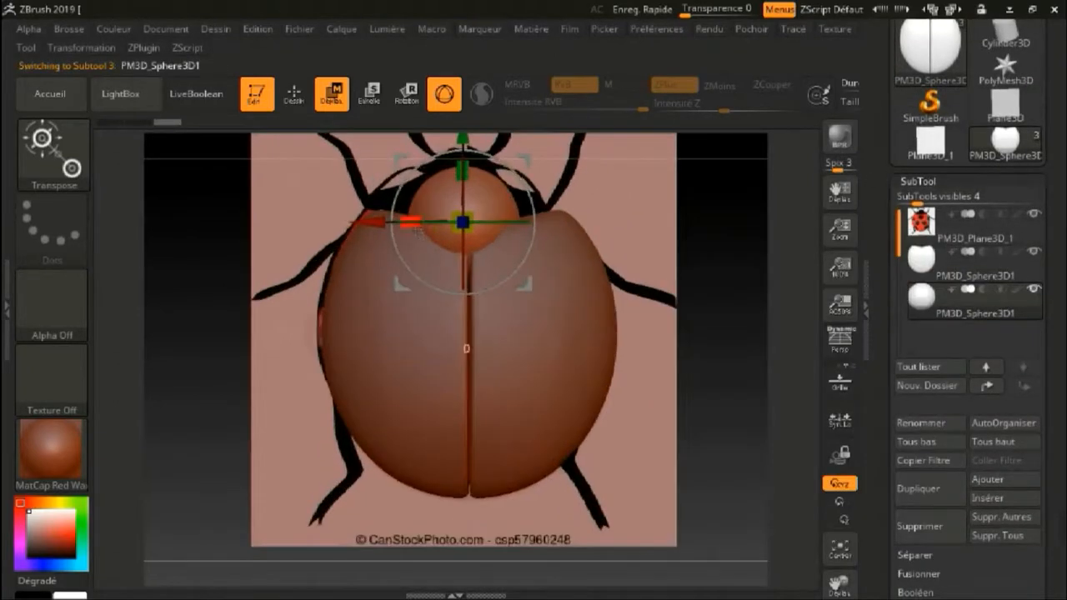
{"action": "mouse_move", "coordinate": [413, 223]}
{"action": "left_mouse_down"}
{"action": "mouse_move", "coordinate": [502, 201]}
{"action": "mouse_move", "coordinate": [463, 158]}
{"action": "mouse_move", "coordinate": [394, 223]}
{"action": "left_mouse_up"}
{"action": "right_click_drag", "start_coordinate": [533, 275], "coordinate": [416, 267]}
{"action": "left_click_drag", "start_coordinate": [459, 225], "coordinate": [476, 236]}
{"action": "right_click_drag", "start_coordinate": [492, 274], "coordinate": [719, 380]}
{"action": "right_click_drag", "start_coordinate": [719, 380], "coordinate": [658, 342]}
{"action": "mouse_move", "coordinate": [430, 285]}
{"action": "left_mouse_down"}
{"action": "mouse_move", "coordinate": [442, 297]}
{"action": "mouse_move", "coordinate": [429, 285]}
{"action": "left_mouse_up"}
{"action": "right_click_drag", "start_coordinate": [559, 291], "coordinate": [621, 333]}
{"action": "mouse_move", "coordinate": [443, 210]}
{"action": "left_mouse_down"}
{"action": "mouse_move", "coordinate": [444, 242]}
{"action": "mouse_move", "coordinate": [444, 213]}
{"action": "left_mouse_up"}
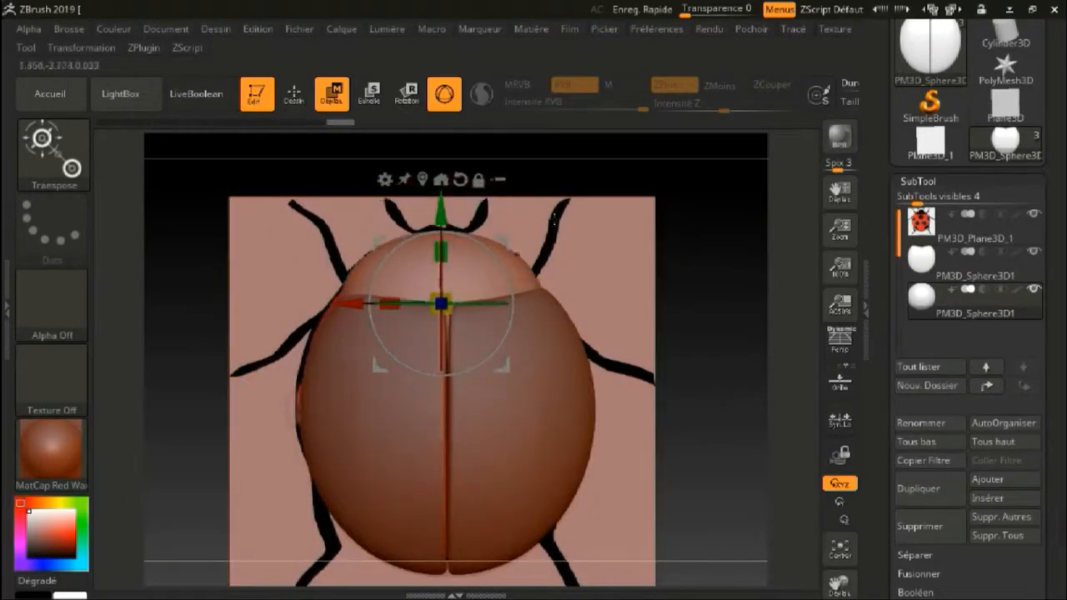
Clip the front edge of the wide sphere ahead of the wing shell along a concave arc with ClipCurve
{"action": "right_click_drag", "start_coordinate": [444, 218], "coordinate": [454, 304], "text": "alt"}
{"action": "right_click_drag", "start_coordinate": [454, 304], "coordinate": [455, 342], "text": "ctrl"}
{"action": "key", "text": "q"}
{"action": "left_click_drag", "start_coordinate": [346, 265], "coordinate": [494, 332], "text": "ctrl+shift"}
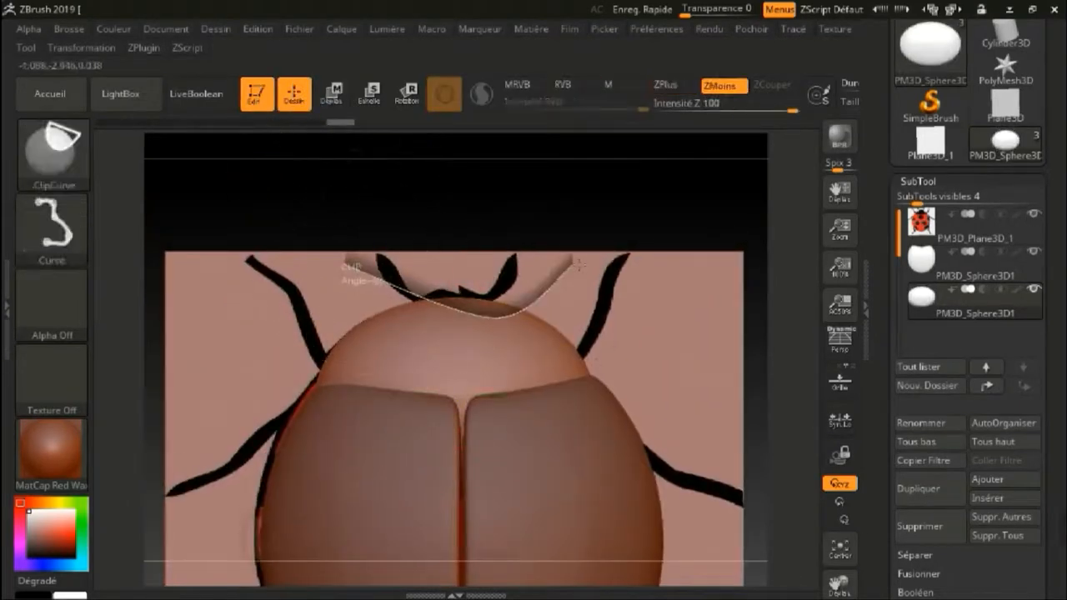
{"action": "left_click_drag", "start_coordinate": [649, 262], "coordinate": [640, 251], "text": "ctrl+shift"}
{"action": "mouse_move", "coordinate": [640, 251]}
{"action": "right_mouse_down"}
{"action": "mouse_move", "coordinate": [775, 257]}
{"action": "mouse_move", "coordinate": [676, 257]}
{"action": "right_mouse_up"}
Insert a Sphere3D as a new subtool and move it forward to the ladybug's small front head
{"action": "left_click", "coordinate": [997, 498]}
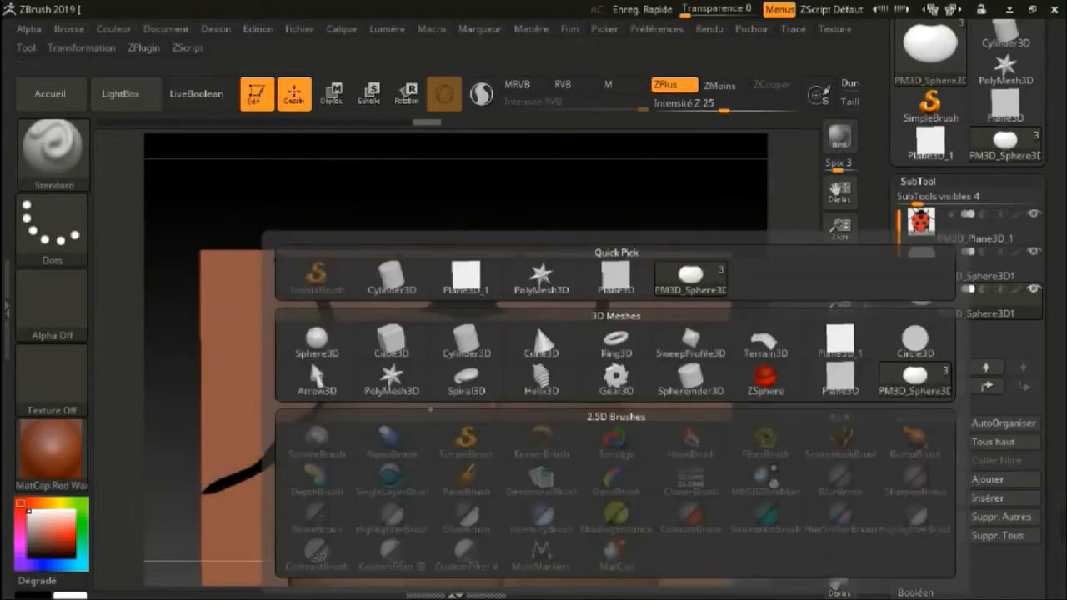
{"action": "left_click", "coordinate": [317, 345]}
{"action": "left_click", "coordinate": [494, 536], "text": "alt"}
{"action": "right_click_drag", "start_coordinate": [542, 508], "coordinate": [471, 358], "text": "ctrl"}
{"action": "left_click", "coordinate": [335, 95]}
{"action": "left_click_drag", "start_coordinate": [511, 431], "coordinate": [510, 359]}
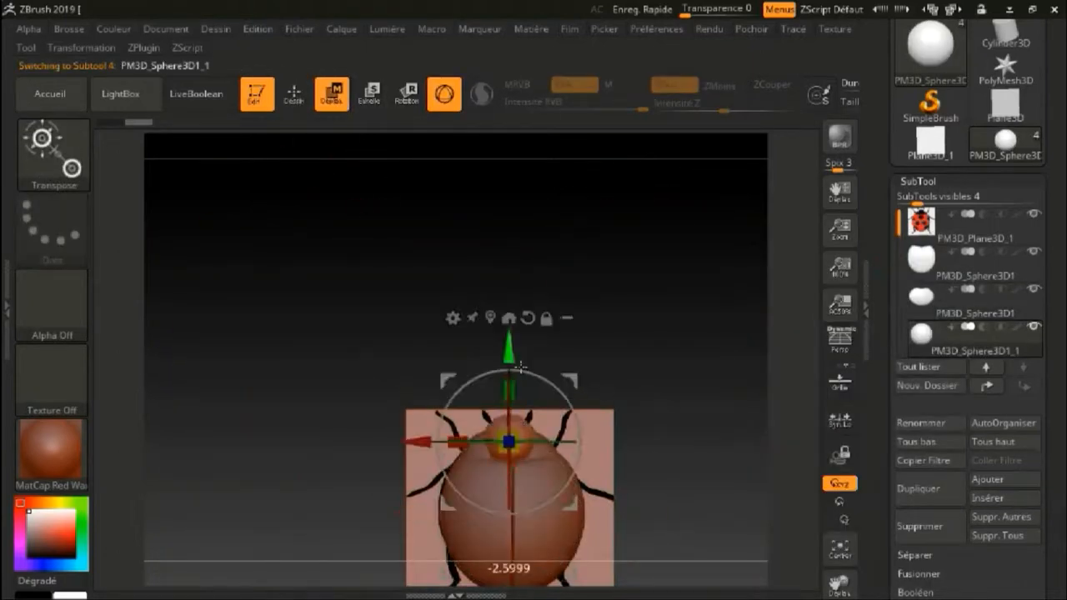
Fine-tune the small head sphere's position against the reference and the body section behind it
{"action": "right_click_drag", "start_coordinate": [510, 359], "coordinate": [512, 284]}
{"action": "right_click_drag", "start_coordinate": [512, 283], "coordinate": [541, 466], "text": "ctrl"}
{"action": "right_click_drag", "start_coordinate": [542, 466], "coordinate": [534, 311], "text": "ctrl"}
{"action": "left_click_drag", "start_coordinate": [522, 298], "coordinate": [522, 303]}
{"action": "mouse_move", "coordinate": [667, 366]}
{"action": "right_mouse_down", "text": "ctrl"}
{"action": "mouse_move", "coordinate": [661, 280]}
{"action": "mouse_move", "coordinate": [661, 375]}
{"action": "right_mouse_up", "text": "ctrl"}
{"action": "right_click_drag", "start_coordinate": [661, 375], "coordinate": [628, 486]}
{"action": "right_click_drag", "start_coordinate": [514, 385], "coordinate": [433, 356], "text": "alt"}
{"action": "left_click", "coordinate": [293, 94]}
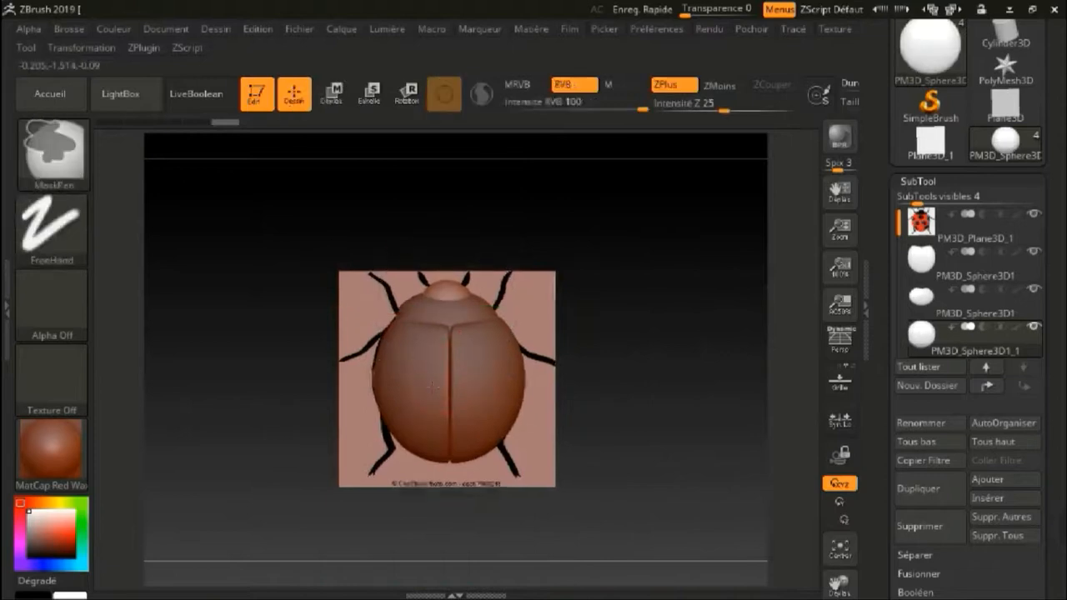
{"action": "right_click_drag", "start_coordinate": [584, 250], "coordinate": [583, 366], "text": "ctrl"}
{"action": "mouse_move", "coordinate": [584, 366]}
{"action": "right_mouse_down"}
{"action": "mouse_move", "coordinate": [658, 359]}
{"action": "mouse_move", "coordinate": [584, 341]}
{"action": "right_mouse_up"}
{"action": "right_click_drag", "start_coordinate": [584, 342], "coordinate": [493, 220], "text": "ctrl"}
{"action": "right_click_drag", "start_coordinate": [658, 330], "coordinate": [688, 403]}
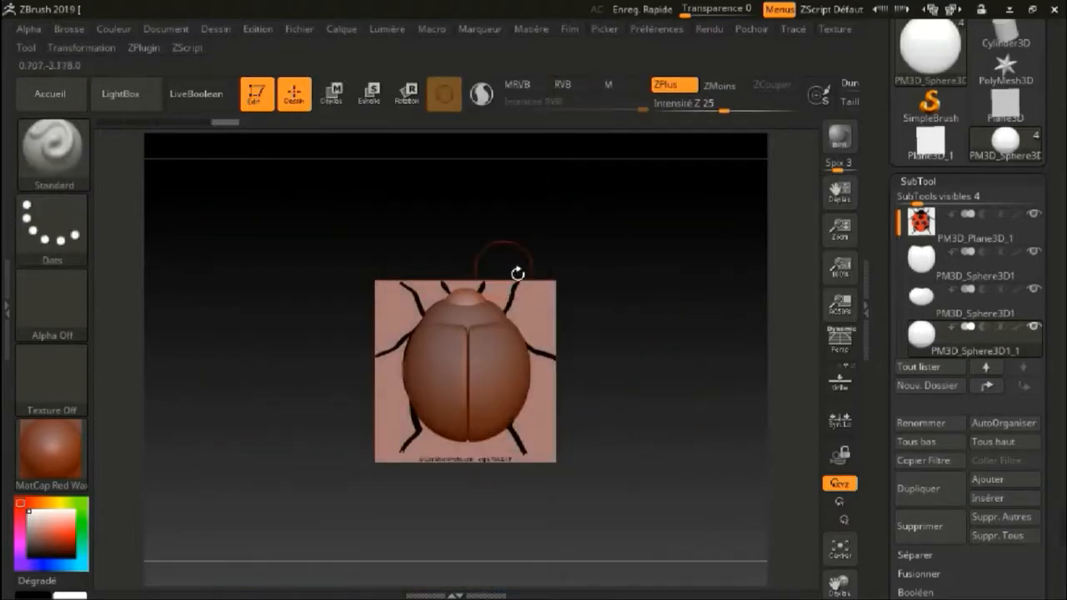
{"action": "left_click", "coordinate": [75, 158]}
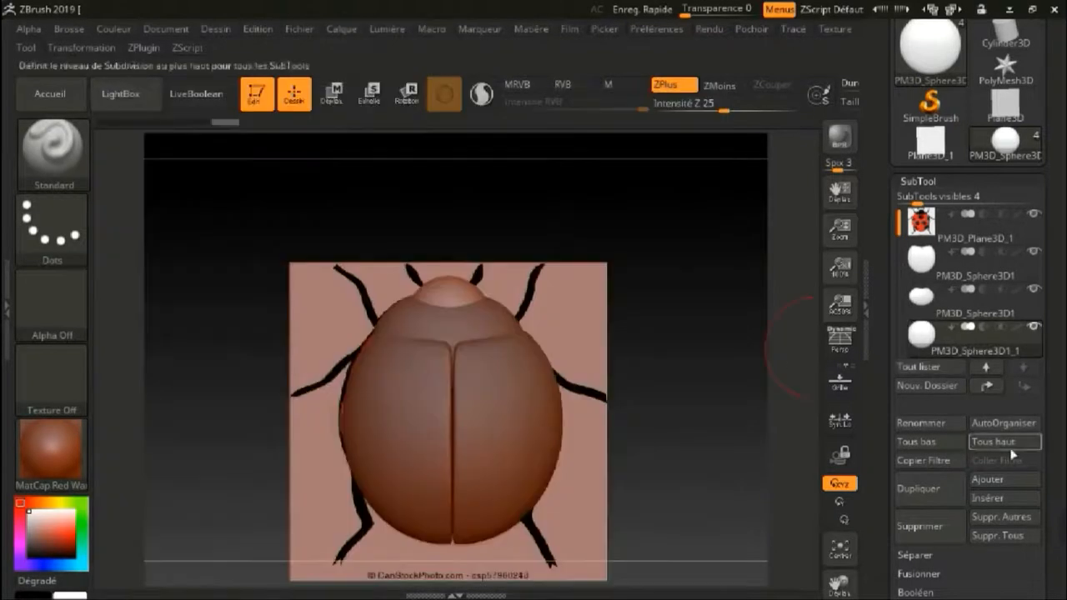
Insert another Sphere3D subtool, place it ahead of the head, and squash it into a thin elongated spindle
{"action": "left_click", "coordinate": [978, 501]}
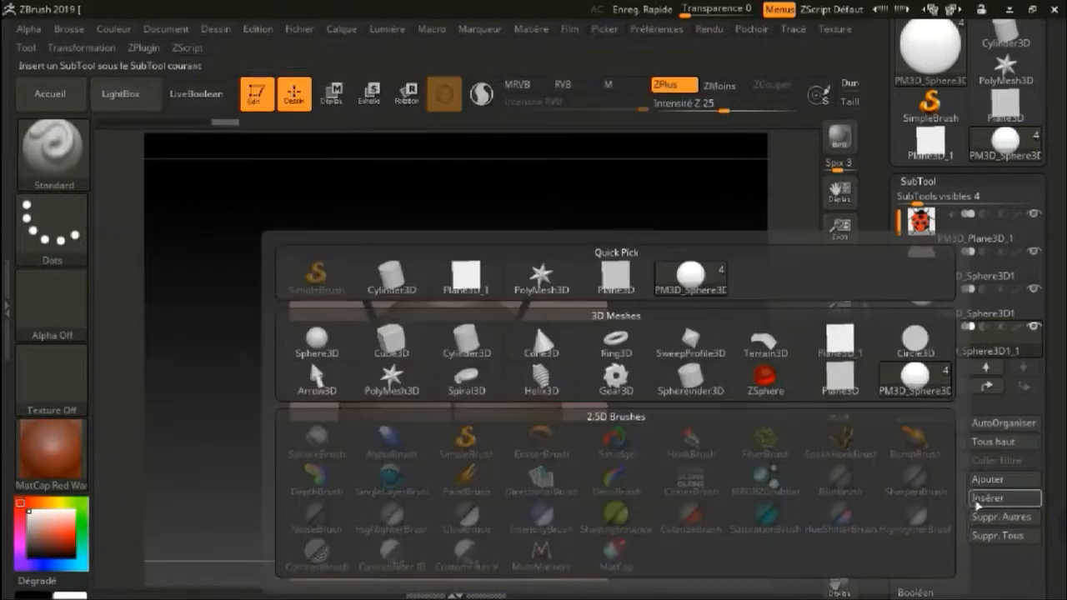
{"action": "left_click", "coordinate": [332, 94]}
{"action": "left_click_drag", "start_coordinate": [447, 326], "coordinate": [447, 86]}
{"action": "left_click_drag", "start_coordinate": [447, 180], "coordinate": [441, 225]}
{"action": "right_click_drag", "start_coordinate": [450, 220], "coordinate": [461, 278], "text": "alt"}
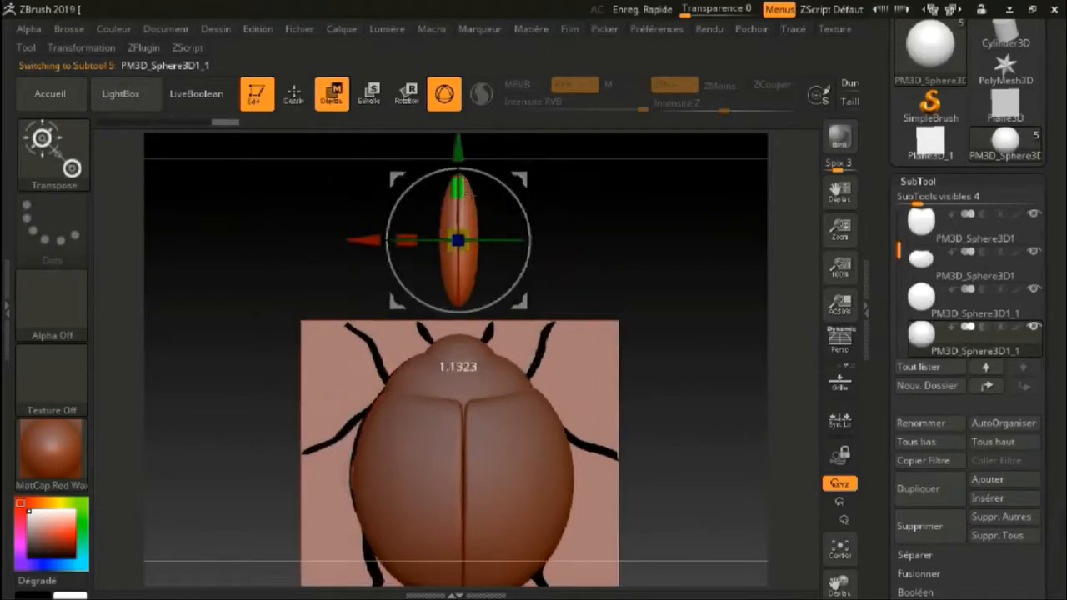
{"action": "key", "text": "q"}
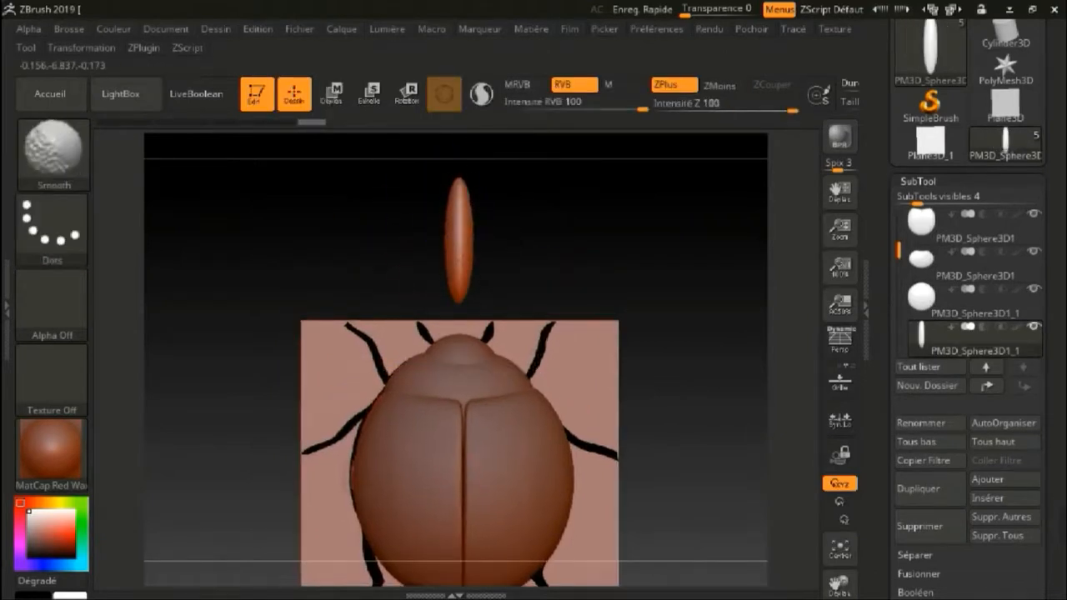
Bend the thin spindle into a curved leg shape with the Move brush
{"action": "key", "text": "b"}
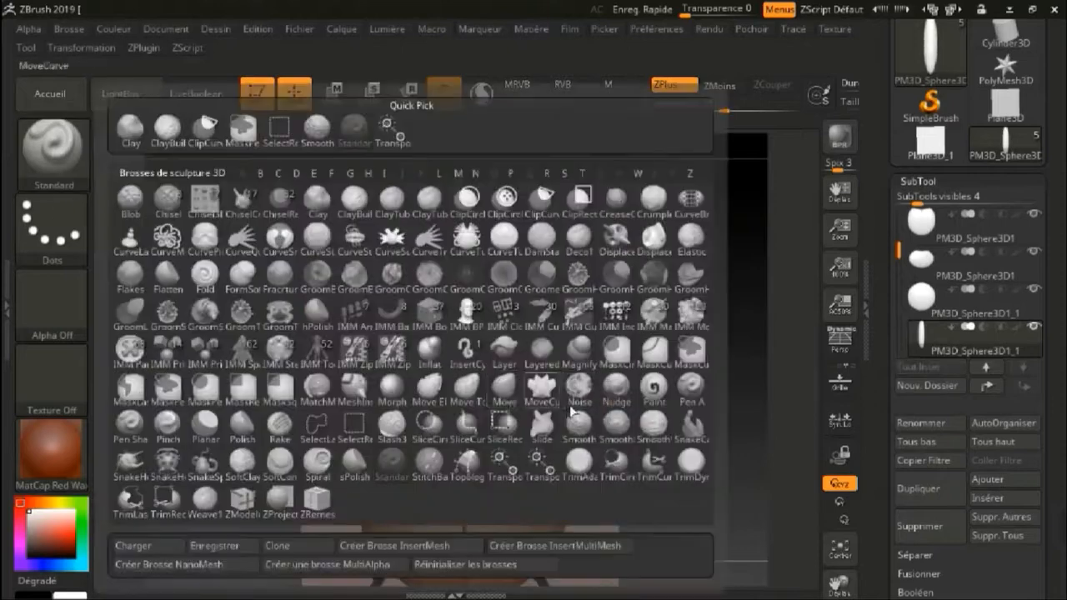
{"action": "key", "text": "m"}
{"action": "key", "text": "v"}
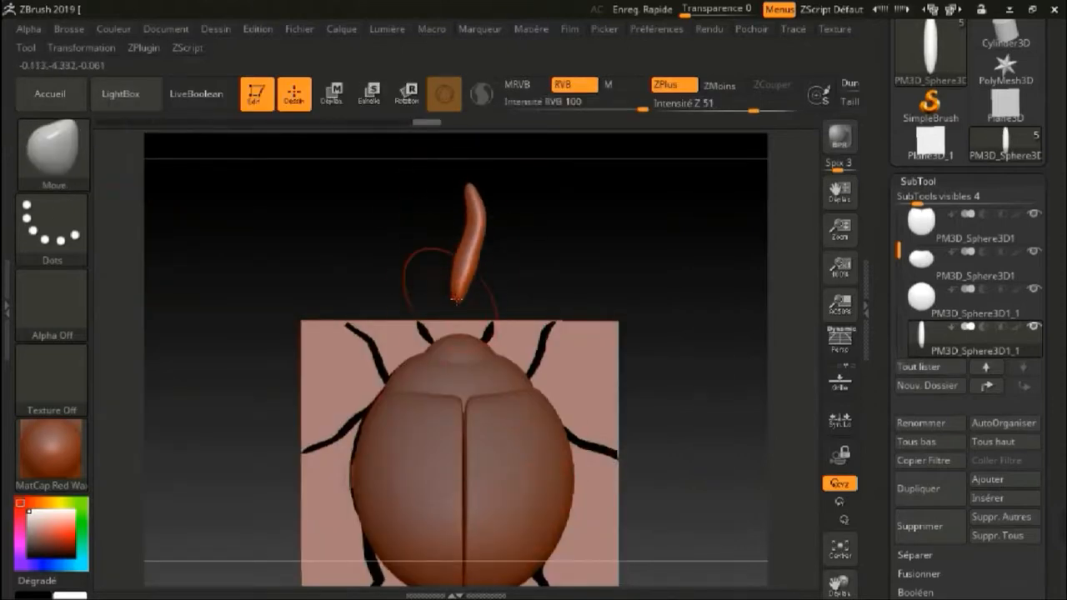
Move and rotate the curved leg so it lies over the front-right leg in the reference
{"action": "left_click", "coordinate": [332, 94]}
{"action": "left_click_drag", "start_coordinate": [457, 152], "coordinate": [458, 227]}
{"action": "left_click_drag", "start_coordinate": [367, 321], "coordinate": [476, 321]}
{"action": "left_click_drag", "start_coordinate": [620, 369], "coordinate": [593, 385]}
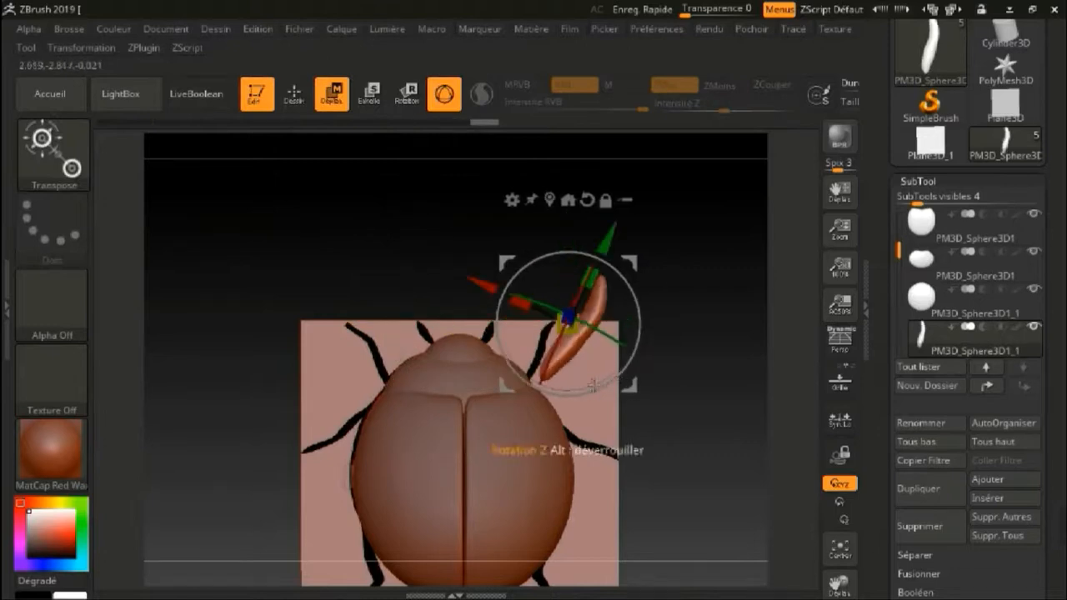
{"action": "left_click_drag", "start_coordinate": [608, 240], "coordinate": [596, 265]}
{"action": "left_click_drag", "start_coordinate": [469, 309], "coordinate": [450, 301]}
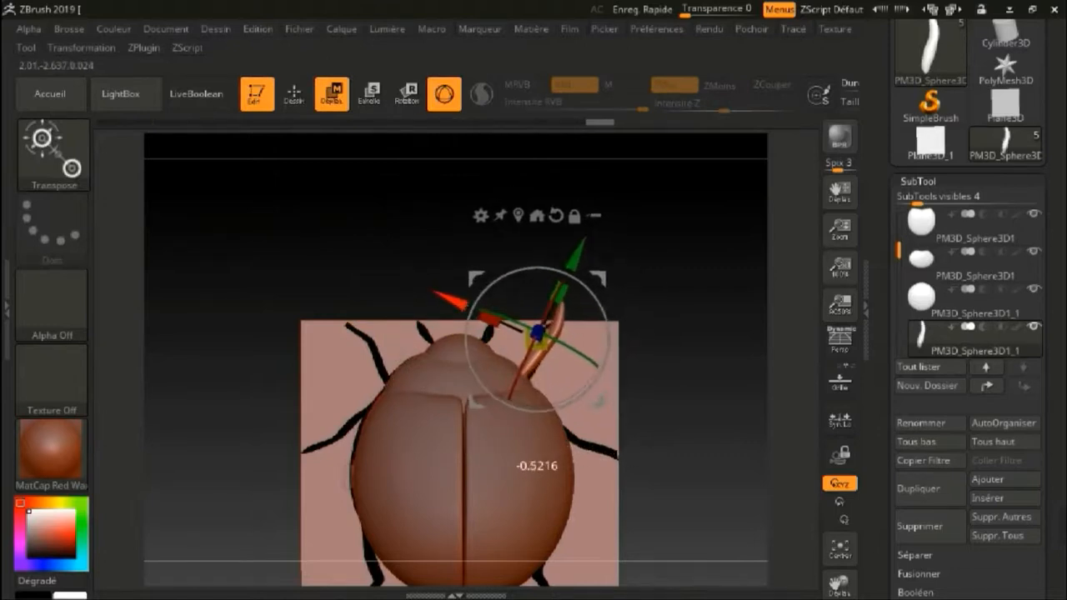
{"action": "right_click_drag", "start_coordinate": [500, 275], "coordinate": [541, 343], "text": "ctrl"}
{"action": "mouse_move", "coordinate": [576, 243]}
{"action": "left_mouse_down"}
{"action": "mouse_move", "coordinate": [571, 333]}
{"action": "mouse_move", "coordinate": [576, 323]}
{"action": "mouse_move", "coordinate": [547, 283]}
{"action": "mouse_move", "coordinate": [604, 302]}
{"action": "left_mouse_up"}
Reshape the front-right leg with the Move brush to follow the reference outline
{"action": "left_click", "coordinate": [294, 95]}
{"action": "mouse_move", "coordinate": [521, 400]}
{"action": "left_mouse_down"}
{"action": "mouse_move", "coordinate": [567, 435]}
{"action": "mouse_move", "coordinate": [503, 410]}
{"action": "left_mouse_up"}
{"action": "key", "text": "shift"}
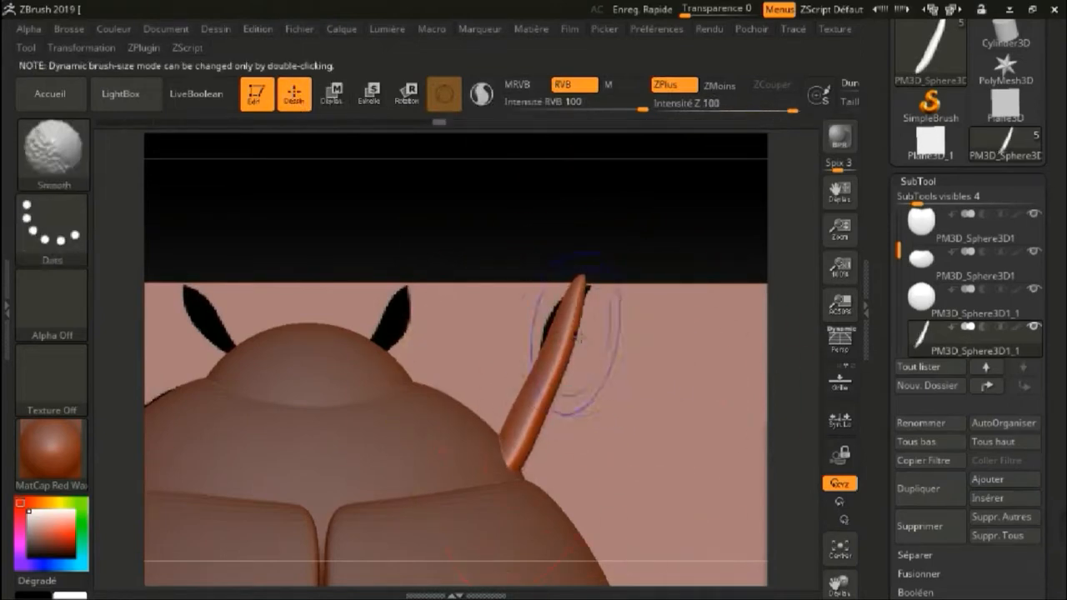
Duplicate the front-right leg and move and rotate the copy toward the reference's middle-right leg
{"action": "left_click", "coordinate": [325, 90]}
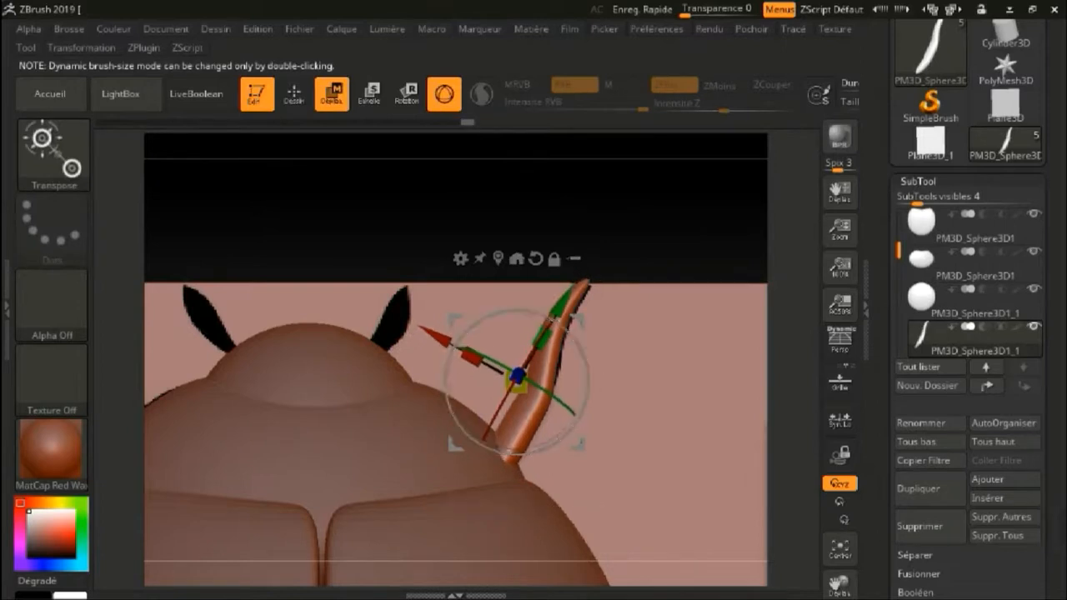
{"action": "right_click_drag", "start_coordinate": [435, 337], "coordinate": [428, 215], "text": "ctrl"}
{"action": "right_click_drag", "start_coordinate": [688, 381], "coordinate": [692, 260], "text": "alt"}
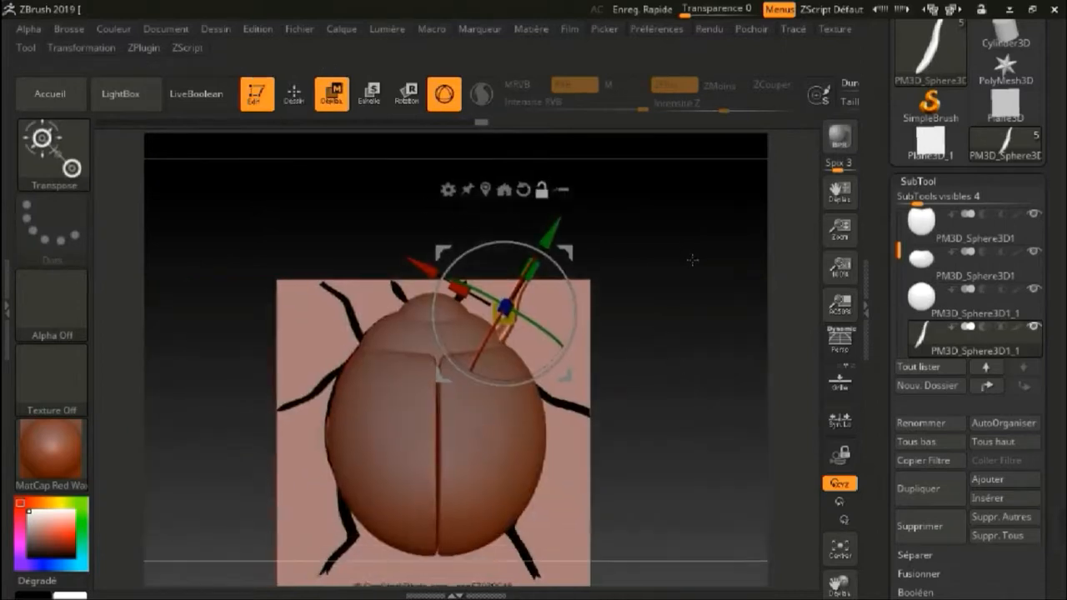
{"action": "left_click", "coordinate": [928, 492]}
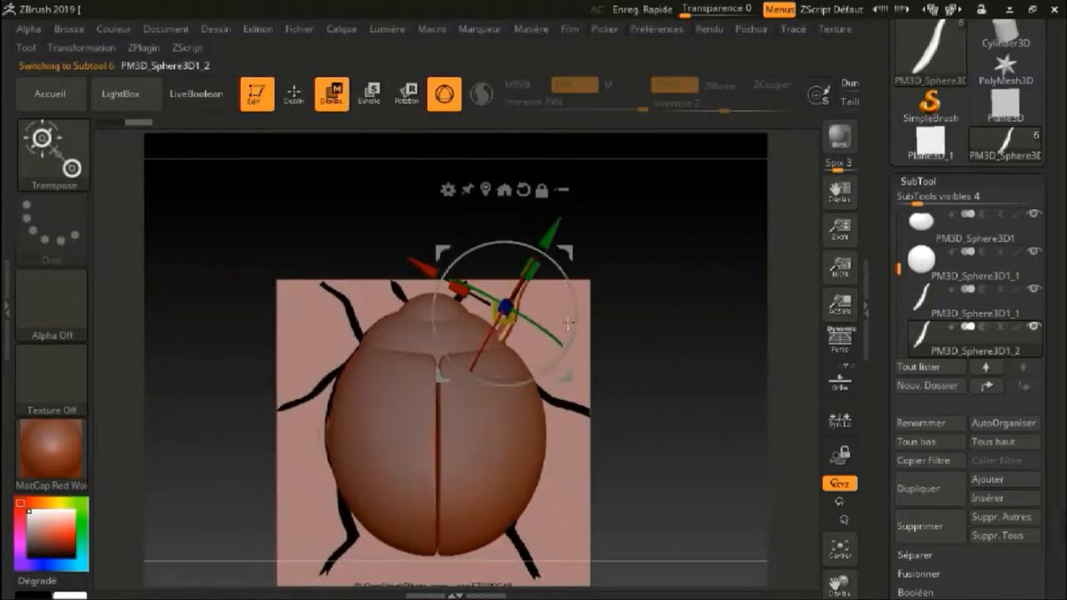
{"action": "left_click_drag", "start_coordinate": [510, 315], "coordinate": [479, 377]}
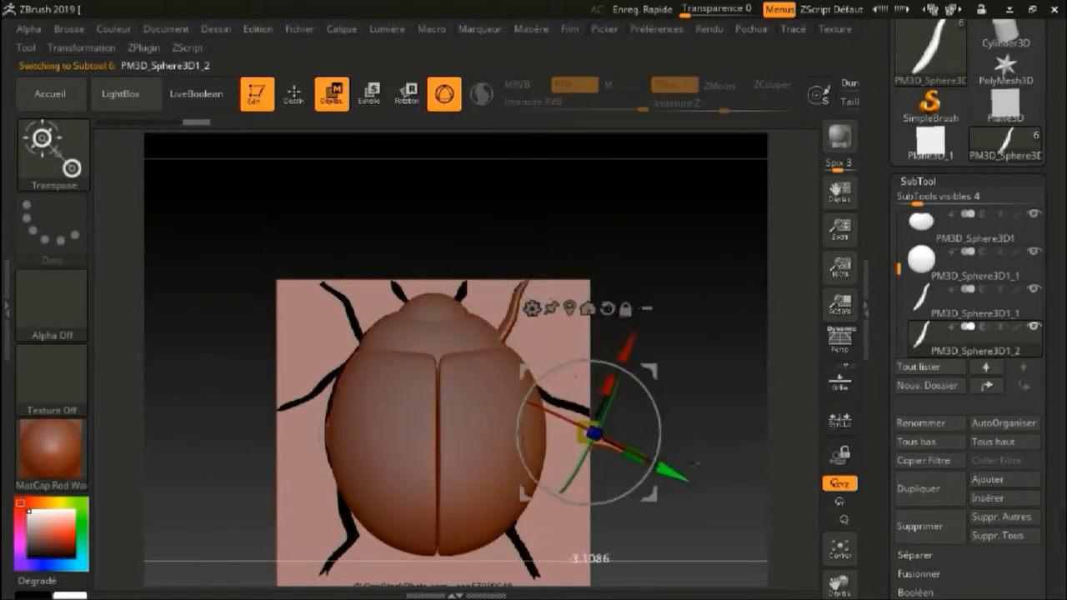
{"action": "left_click_drag", "start_coordinate": [694, 464], "coordinate": [690, 462]}
Raise the middle leg copy beside the shell and shift it onto the reference's middle-right leg
{"action": "right_click_drag", "start_coordinate": [655, 358], "coordinate": [659, 466], "text": "ctrl"}
{"action": "left_click_drag", "start_coordinate": [514, 405], "coordinate": [786, 533]}
{"action": "right_click_drag", "start_coordinate": [733, 546], "coordinate": [642, 504]}
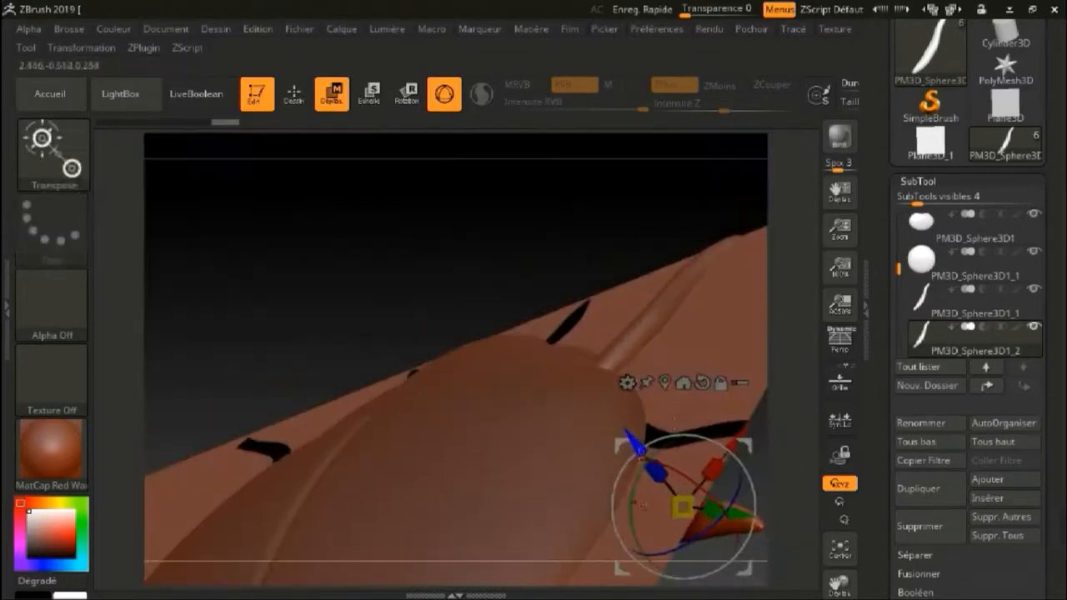
{"action": "left_click_drag", "start_coordinate": [638, 450], "coordinate": [598, 396]}
{"action": "right_click_drag", "start_coordinate": [608, 409], "coordinate": [700, 492], "text": "shift"}
{"action": "right_click_drag", "start_coordinate": [708, 500], "coordinate": [664, 231], "text": "ctrl"}
{"action": "left_click_drag", "start_coordinate": [641, 245], "coordinate": [653, 223]}
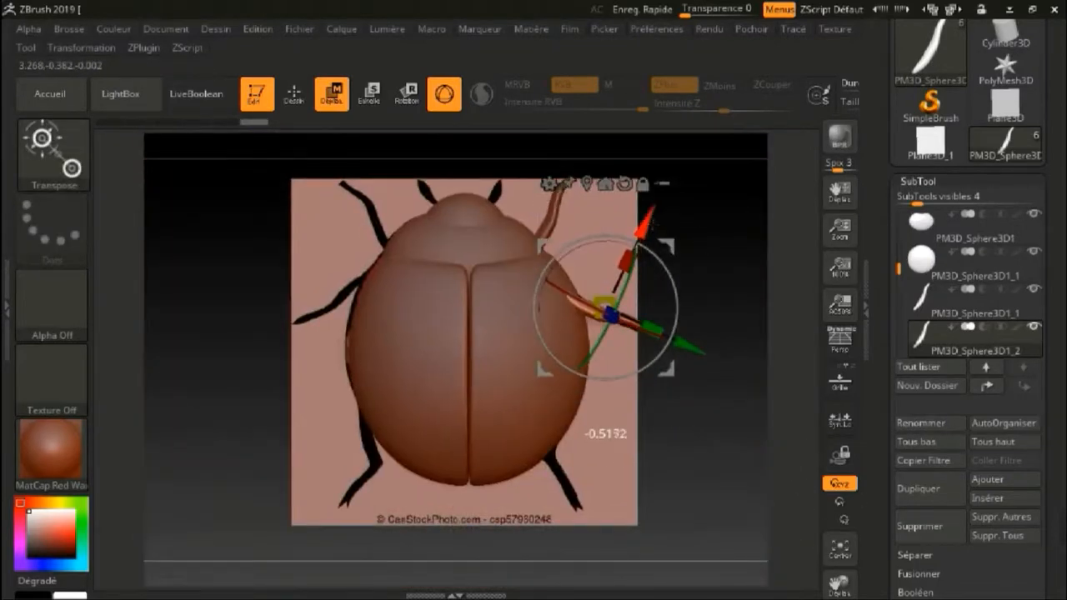
Refine the middle leg's placement and lower it slightly to meet the side of the shell
{"action": "right_click_drag", "start_coordinate": [667, 223], "coordinate": [681, 287], "text": "ctrl"}
{"action": "left_click_drag", "start_coordinate": [675, 291], "coordinate": [687, 307]}
{"action": "right_click_drag", "start_coordinate": [693, 305], "coordinate": [633, 256]}
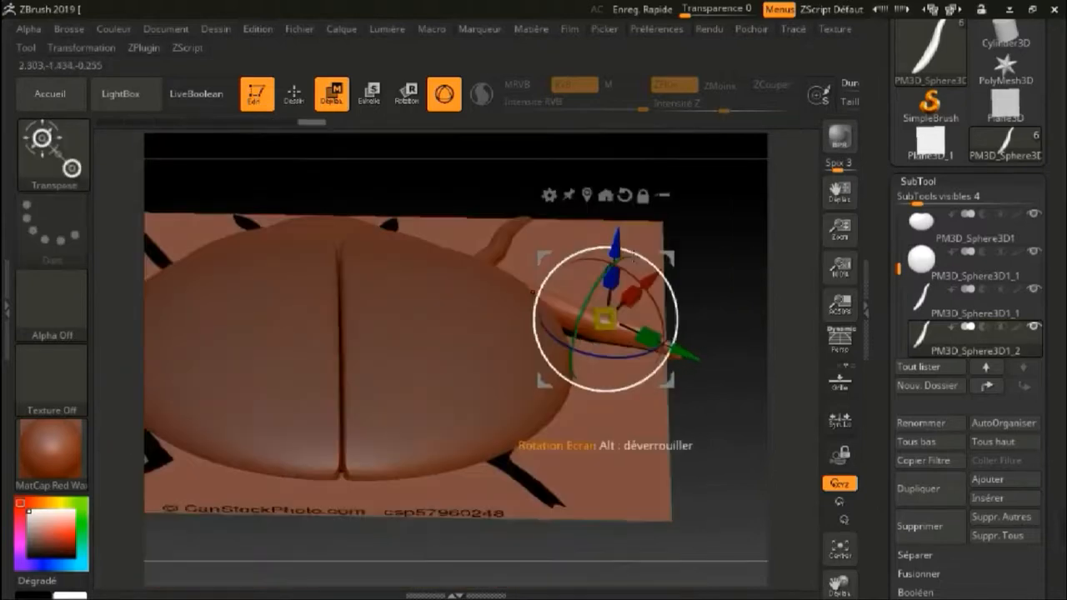
{"action": "left_click_drag", "start_coordinate": [607, 240], "coordinate": [607, 253]}
{"action": "right_click_drag", "start_coordinate": [623, 271], "coordinate": [742, 400]}
{"action": "right_click_drag", "start_coordinate": [741, 400], "coordinate": [666, 379]}
Bend the middle leg with an enlarged Move brush to follow the reference's middle-right leg
{"action": "left_click", "coordinate": [293, 102]}
{"action": "right_click_drag", "start_coordinate": [545, 268], "coordinate": [523, 402], "text": "alt"}
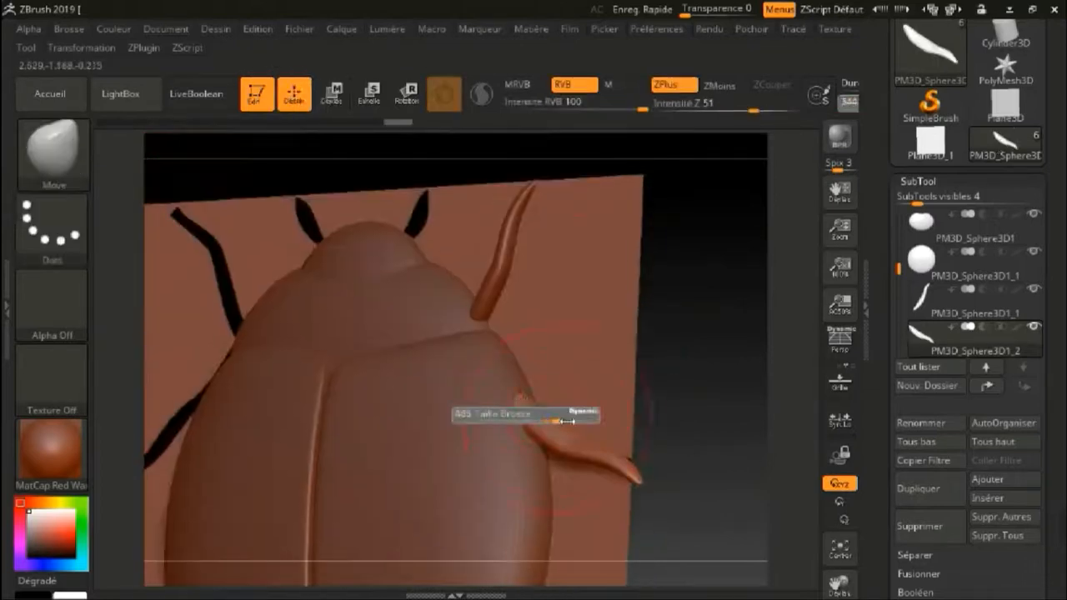
{"action": "left_click_drag", "start_coordinate": [566, 421], "coordinate": [575, 421]}
{"action": "mouse_move", "coordinate": [583, 420]}
{"action": "right_mouse_down"}
{"action": "mouse_move", "coordinate": [524, 414]}
{"action": "mouse_move", "coordinate": [575, 350]}
{"action": "right_mouse_up"}
{"action": "right_click_drag", "start_coordinate": [575, 350], "coordinate": [565, 59], "text": "ctrl"}
{"action": "right_click_drag", "start_coordinate": [633, 333], "coordinate": [667, 358], "text": "shift"}
{"action": "right_click_drag", "start_coordinate": [667, 358], "coordinate": [675, 67], "text": "alt"}
Duplicate the middle leg, rotate and move the copy toward the rear-right leg, and adjust its height
{"action": "left_click", "coordinate": [942, 495]}
{"action": "left_click", "coordinate": [332, 94]}
{"action": "right_click_drag", "start_coordinate": [505, 243], "coordinate": [451, 426], "text": "alt"}
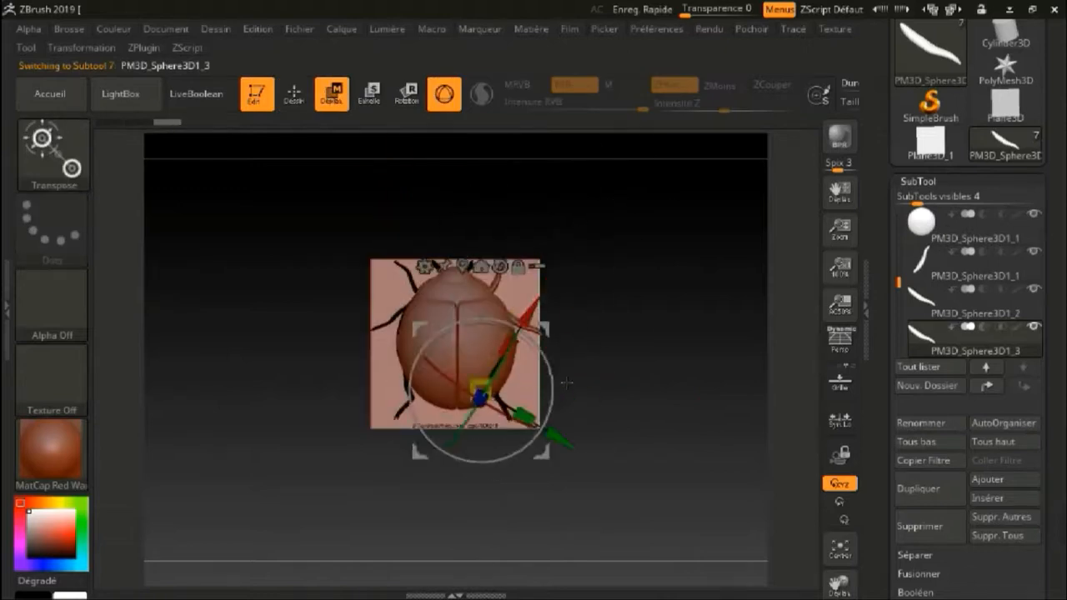
{"action": "right_click_drag", "start_coordinate": [567, 383], "coordinate": [540, 332]}
{"action": "left_click_drag", "start_coordinate": [462, 316], "coordinate": [457, 298]}
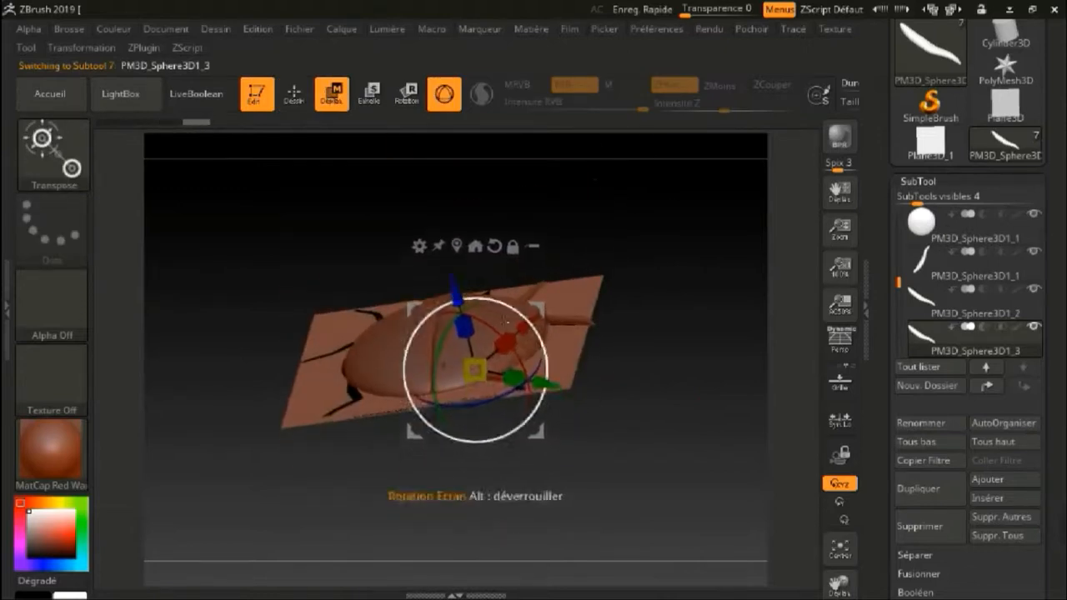
{"action": "right_click_drag", "start_coordinate": [518, 312], "coordinate": [523, 325], "text": "shift"}
Align the rear leg copy with the reference's rear-right leg and lower it slightly against the shell
{"action": "right_click_drag", "start_coordinate": [523, 325], "coordinate": [573, 206], "text": "alt"}
{"action": "left_click_drag", "start_coordinate": [631, 221], "coordinate": [646, 218]}
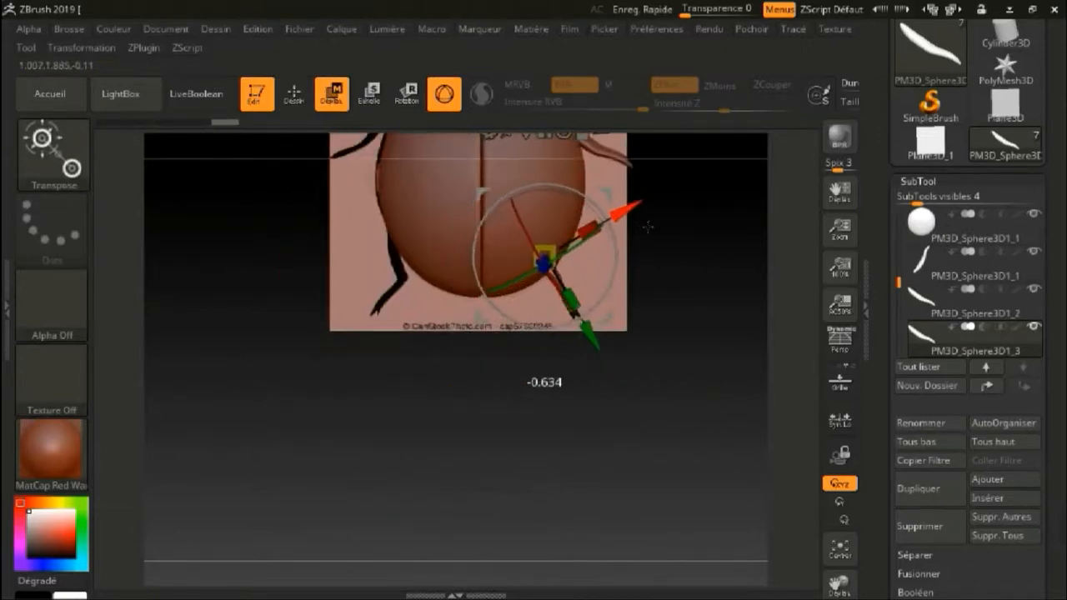
{"action": "right_click_drag", "start_coordinate": [559, 292], "coordinate": [568, 375], "text": "ctrl"}
{"action": "left_click_drag", "start_coordinate": [655, 255], "coordinate": [666, 248]}
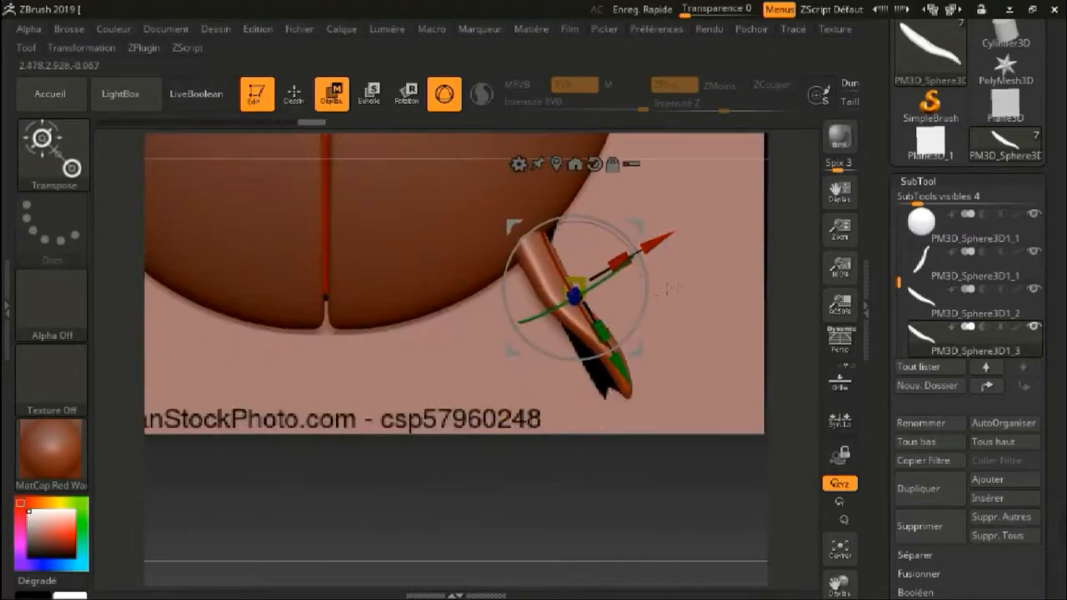
{"action": "left_click_drag", "start_coordinate": [649, 310], "coordinate": [649, 305]}
{"action": "right_click_drag", "start_coordinate": [649, 306], "coordinate": [629, 279], "text": "ctrl"}
{"action": "left_click_drag", "start_coordinate": [566, 281], "coordinate": [566, 292]}
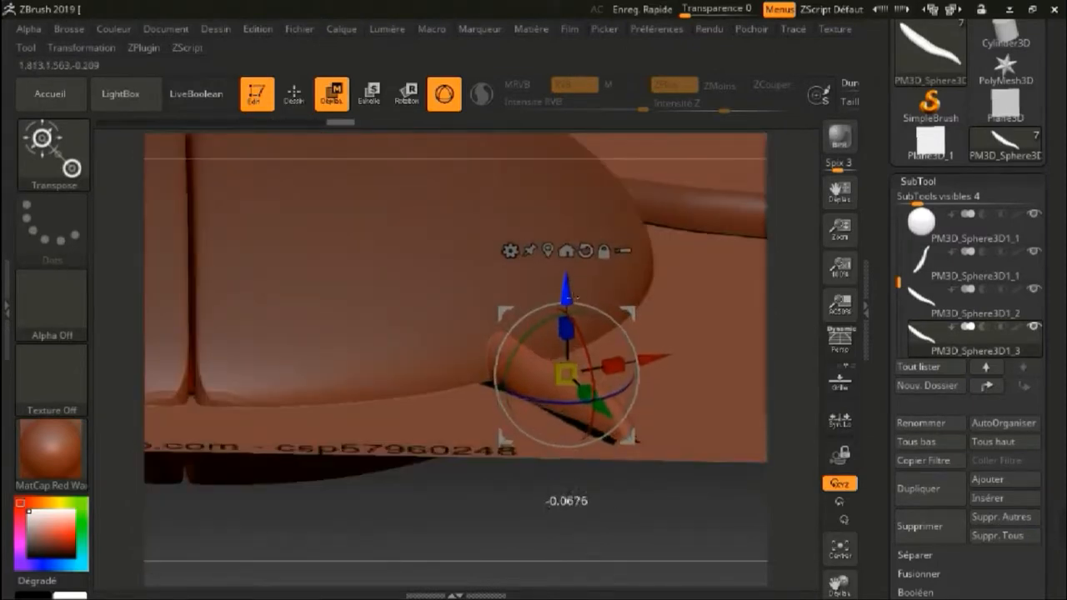
Reshape the rear-right leg with the Move brush to follow its outline in the reference
{"action": "mouse_move", "coordinate": [567, 292]}
{"action": "right_mouse_down"}
{"action": "mouse_move", "coordinate": [575, 367]}
{"action": "mouse_move", "coordinate": [541, 375]}
{"action": "mouse_move", "coordinate": [529, 291]}
{"action": "mouse_move", "coordinate": [510, 320]}
{"action": "right_mouse_up"}
{"action": "left_click", "coordinate": [293, 93]}
{"action": "left_click_drag", "start_coordinate": [512, 321], "coordinate": [536, 305]}
{"action": "right_click_drag", "start_coordinate": [576, 455], "coordinate": [691, 358], "text": "ctrl"}
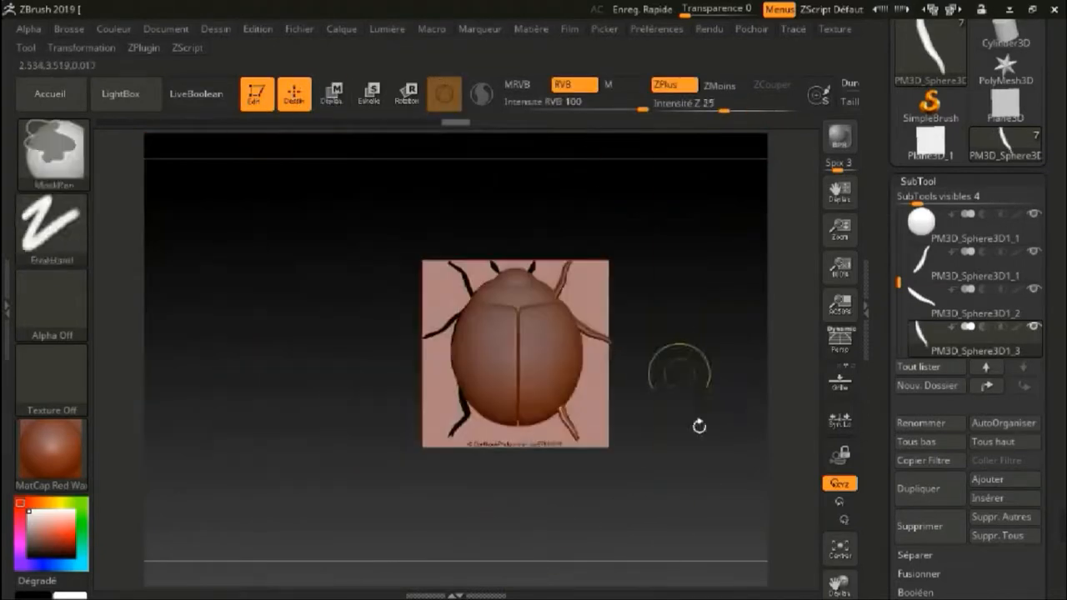
{"action": "right_click_drag", "start_coordinate": [698, 422], "coordinate": [714, 461], "text": "alt"}
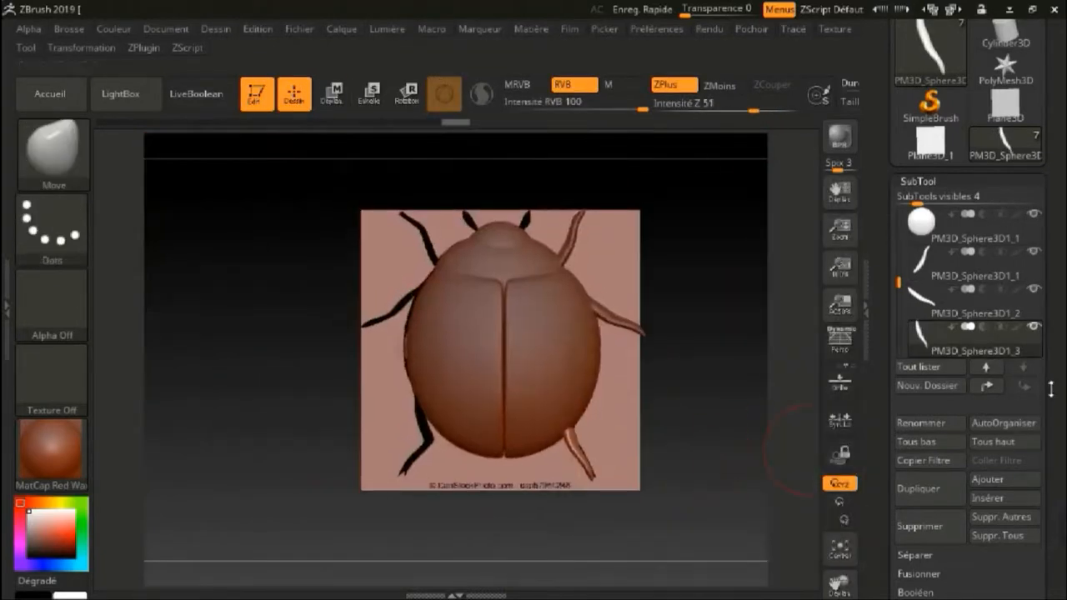
Hide the reference plane, wing shell, front body section and head so only the three legs are displayed
{"action": "left_click_drag", "start_coordinate": [900, 284], "coordinate": [899, 215]}
{"action": "left_click", "coordinate": [1034, 215]}
{"action": "left_click", "coordinate": [1034, 253]}
{"action": "left_click", "coordinate": [1034, 290]}
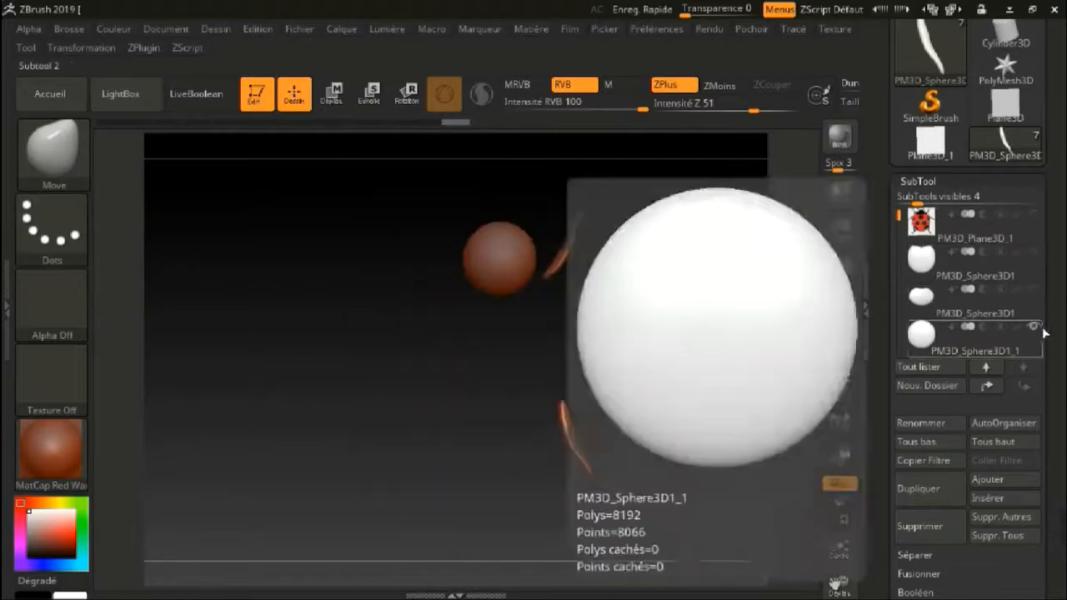
{"action": "left_click", "coordinate": [1034, 328]}
{"action": "left_click_drag", "start_coordinate": [774, 551], "coordinate": [109, 559]}
Enable the Uv and Weld merge options and merge the three visible legs into one new tool
{"action": "left_click_drag", "start_coordinate": [975, 591], "coordinate": [975, 405]}
{"action": "left_click", "coordinate": [925, 388]}
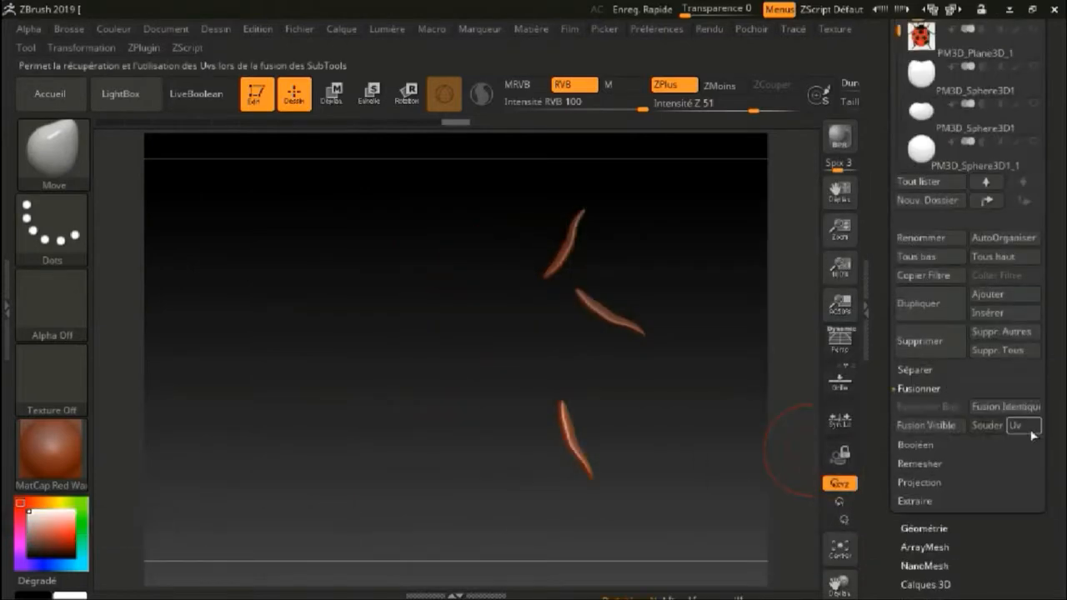
{"action": "left_click", "coordinate": [1028, 428]}
{"action": "left_click", "coordinate": [987, 425]}
{"action": "left_click_drag", "start_coordinate": [992, 464], "coordinate": [992, 502]}
Delete the three separate leg subtools and insert the merged legs mesh in their place
{"action": "left_click_drag", "start_coordinate": [1060, 279], "coordinate": [1060, 364]}
{"action": "left_click_drag", "start_coordinate": [899, 153], "coordinate": [904, 250]}
{"action": "left_click", "coordinate": [931, 472]}
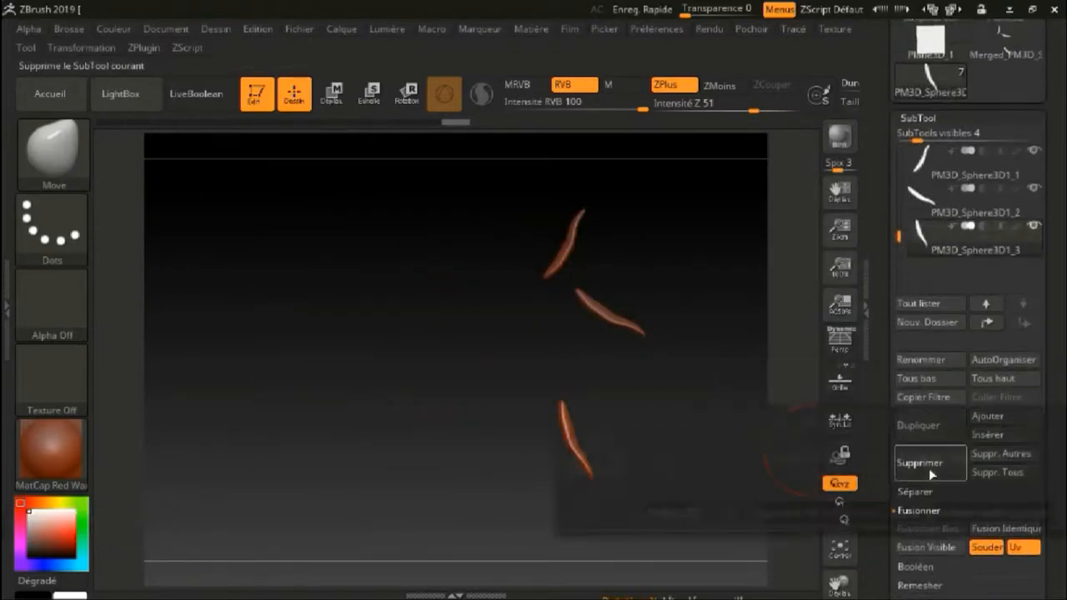
{"action": "left_click", "coordinate": [930, 518]}
{"action": "left_click", "coordinate": [931, 474]}
{"action": "left_click", "coordinate": [930, 473]}
{"action": "left_click", "coordinate": [1017, 436]}
{"action": "left_click", "coordinate": [433, 437]}
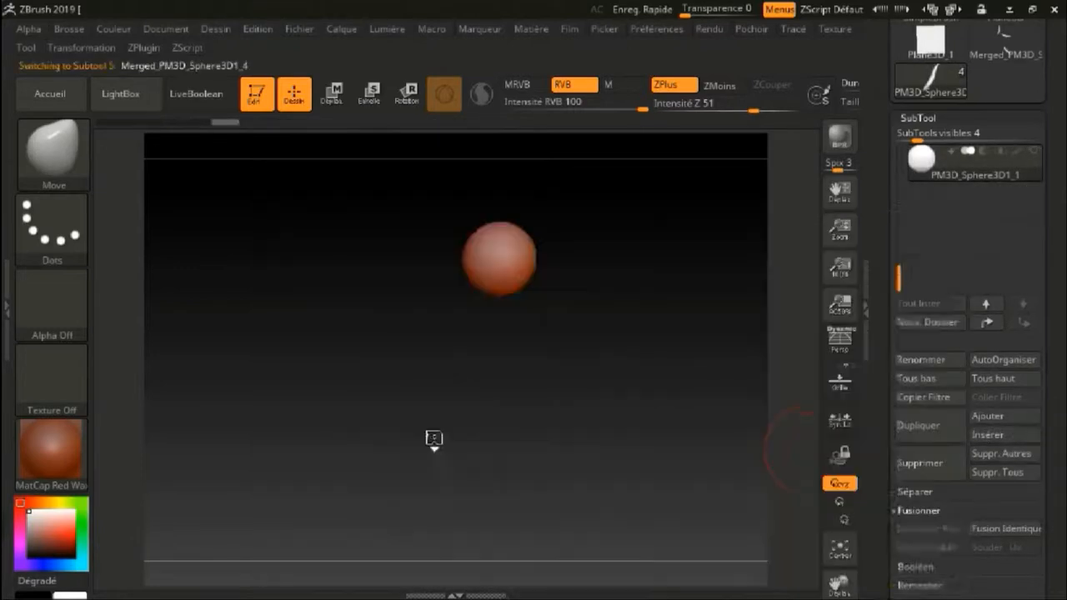
Show the reference plane, wing shell, front body section and head subtools again
{"action": "left_click_drag", "start_coordinate": [944, 278], "coordinate": [944, 348]}
{"action": "mouse_move", "coordinate": [899, 320]}
{"action": "left_mouse_down"}
{"action": "mouse_move", "coordinate": [881, 219]}
{"action": "mouse_move", "coordinate": [901, 269]}
{"action": "left_mouse_up"}
{"action": "left_click", "coordinate": [1034, 222]}
{"action": "left_click", "coordinate": [1034, 259]}
{"action": "left_click", "coordinate": [1034, 297]}
{"action": "left_click", "coordinate": [1033, 335]}
{"action": "mouse_move", "coordinate": [725, 363]}
{"action": "right_mouse_down"}
{"action": "mouse_move", "coordinate": [750, 406]}
{"action": "mouse_move", "coordinate": [689, 353]}
{"action": "right_mouse_up"}
Enable ArrayMesh on the merged legs and mirror the copy in X
{"action": "left_click_drag", "start_coordinate": [890, 575], "coordinate": [889, 135]}
{"action": "left_click", "coordinate": [924, 303]}
{"action": "left_click_drag", "start_coordinate": [893, 300], "coordinate": [894, 458]}
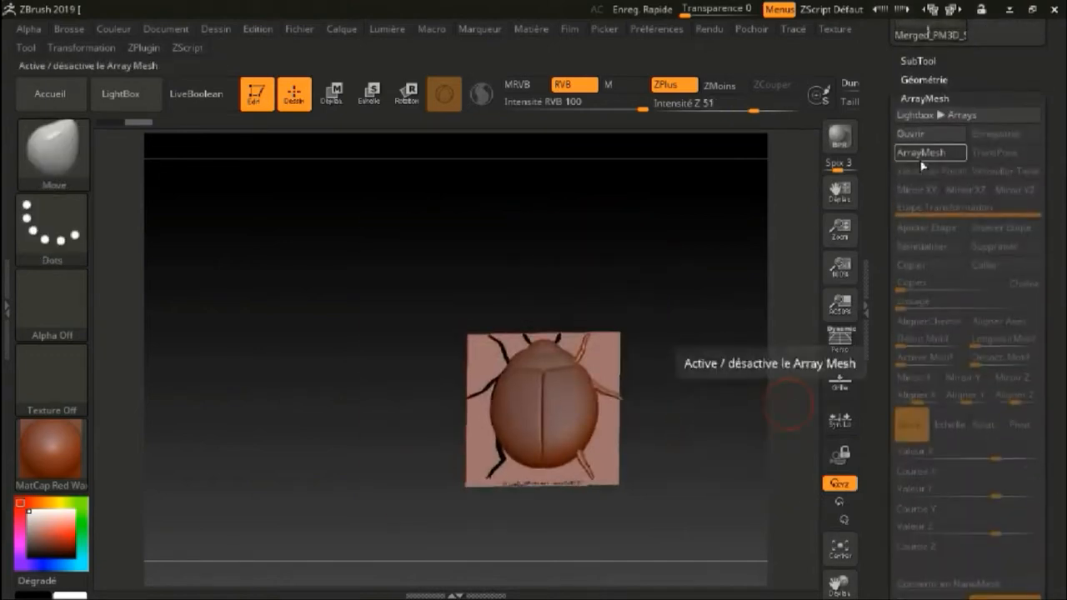
{"action": "left_click", "coordinate": [923, 159]}
{"action": "left_click", "coordinate": [914, 377]}
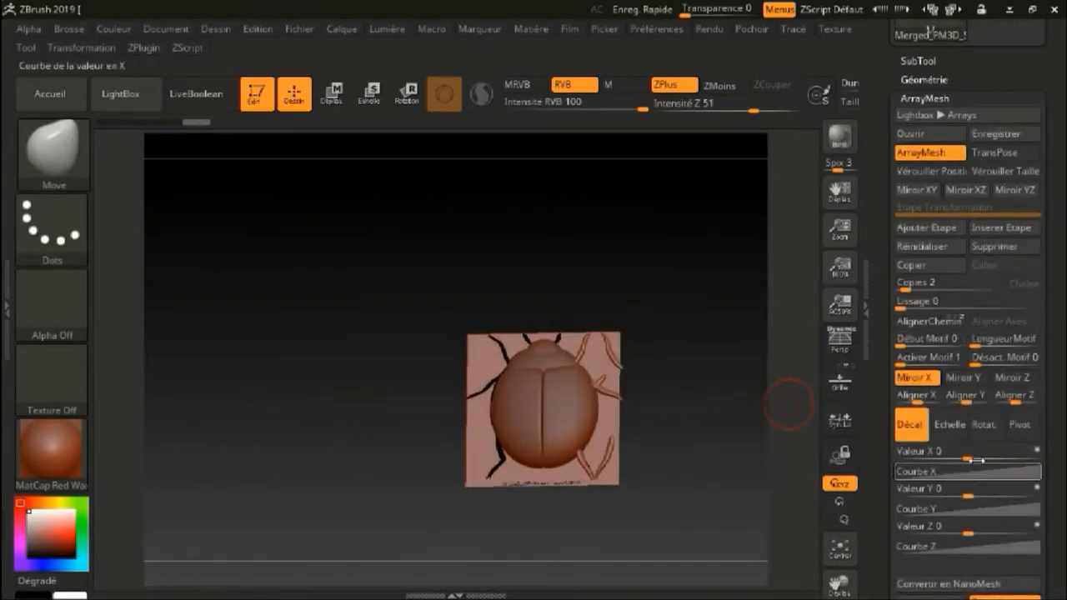
Set the X offset of the mirrored legs array to -3.7 so the copy sits on the opposite side of the body
{"action": "left_click_drag", "start_coordinate": [939, 469], "coordinate": [948, 460]}
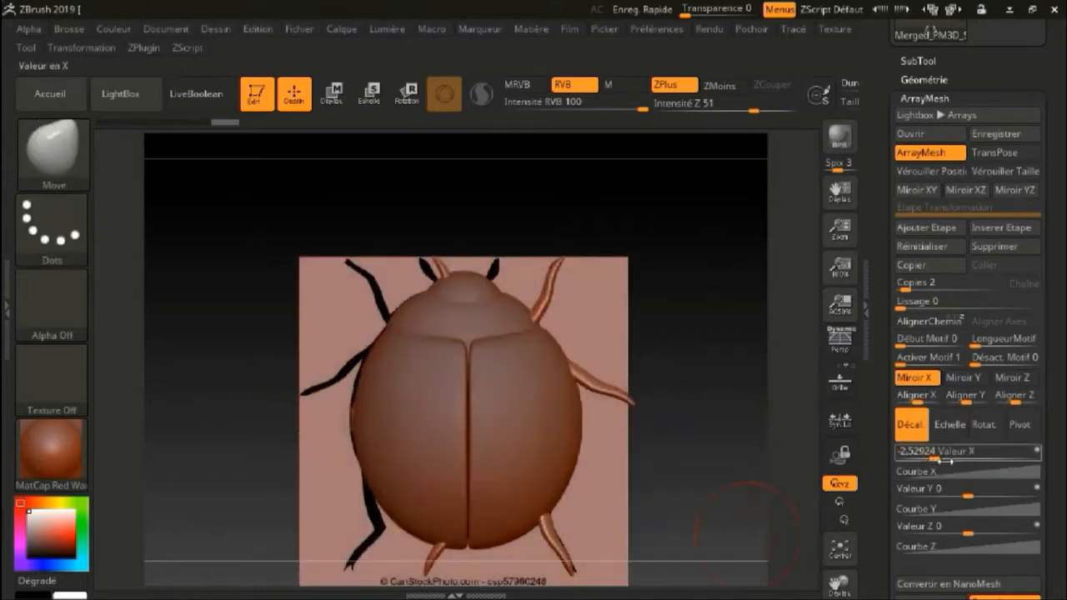
{"action": "type", "text": "-4"}
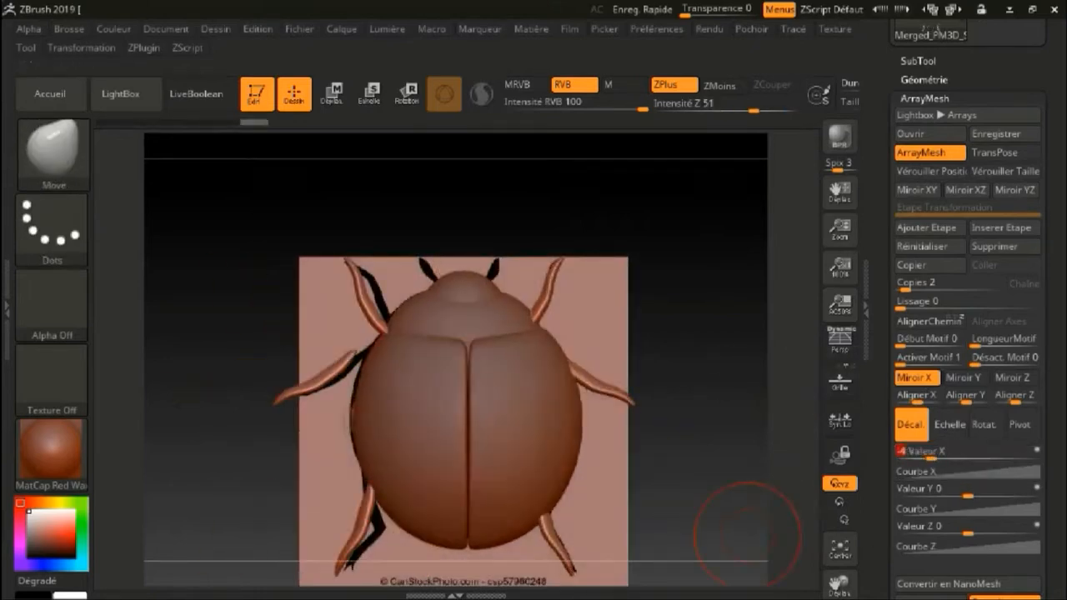
{"action": "type", "text": ".5"}
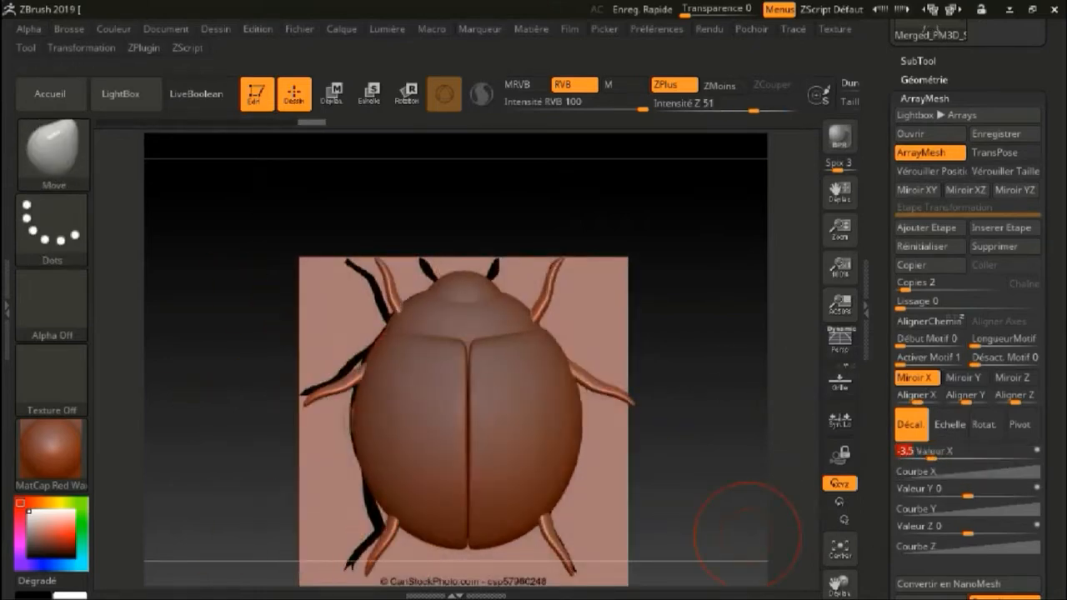
{"action": "key", "text": "Return"}
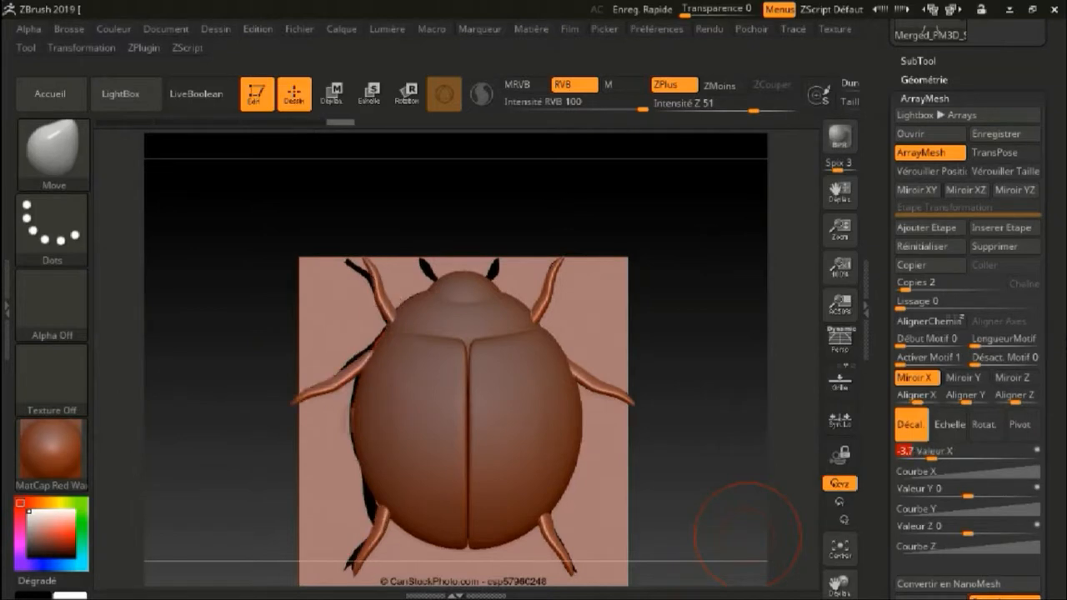
Insert a Sphere3D as a new subtool for the antenna
{"action": "right_click_drag", "start_coordinate": [748, 535], "coordinate": [733, 452]}
{"action": "left_click_drag", "start_coordinate": [1044, 340], "coordinate": [1044, 513]}
{"action": "left_click", "coordinate": [931, 236]}
{"action": "left_click_drag", "start_coordinate": [1038, 581], "coordinate": [989, 345]}
{"action": "left_click", "coordinate": [938, 410]}
{"action": "left_click", "coordinate": [931, 332]}
{"action": "left_click", "coordinate": [921, 150]}
{"action": "mouse_move", "coordinate": [1042, 250]}
{"action": "left_mouse_down"}
{"action": "mouse_move", "coordinate": [1042, 575]}
{"action": "mouse_move", "coordinate": [1029, 238]}
{"action": "left_mouse_up"}
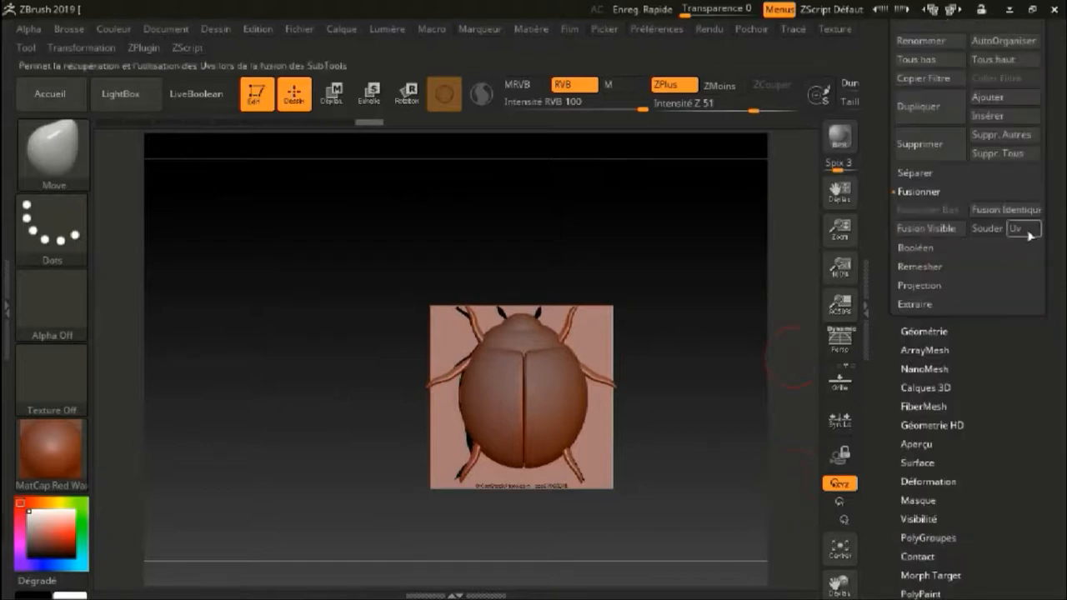
{"action": "left_click", "coordinate": [1013, 122]}
{"action": "left_click", "coordinate": [1027, 119]}
{"action": "left_click", "coordinate": [1021, 119]}
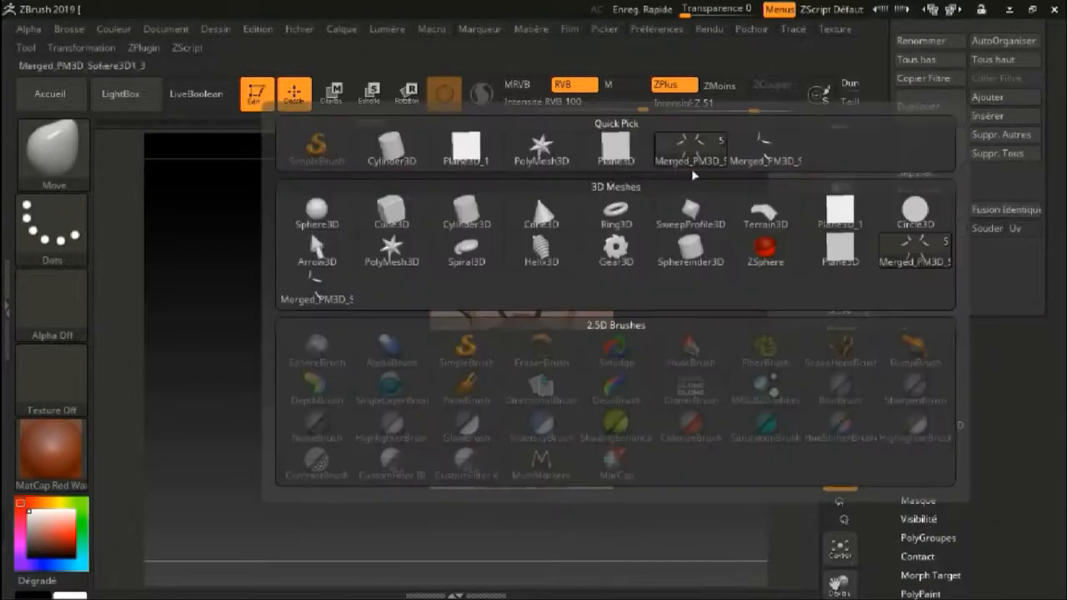
{"action": "left_click", "coordinate": [345, 220]}
Stretch the sphere into a thin vertical spindle above the head and curve it slightly with the Move brush
{"action": "left_click", "coordinate": [339, 105]}
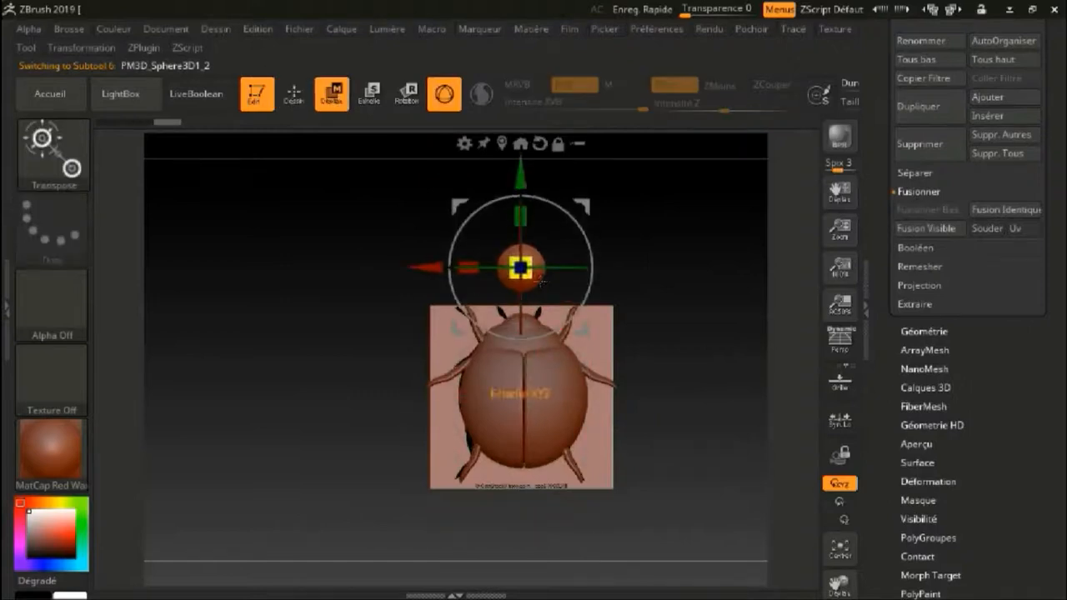
{"action": "key", "text": "q"}
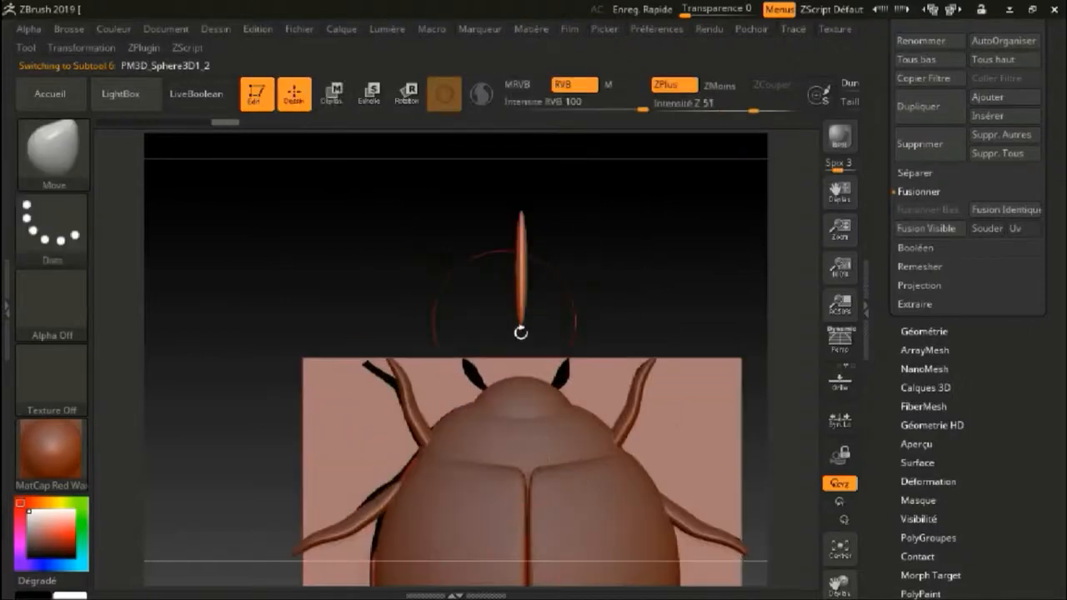
{"action": "left_click", "coordinate": [342, 102]}
{"action": "left_click", "coordinate": [292, 88]}
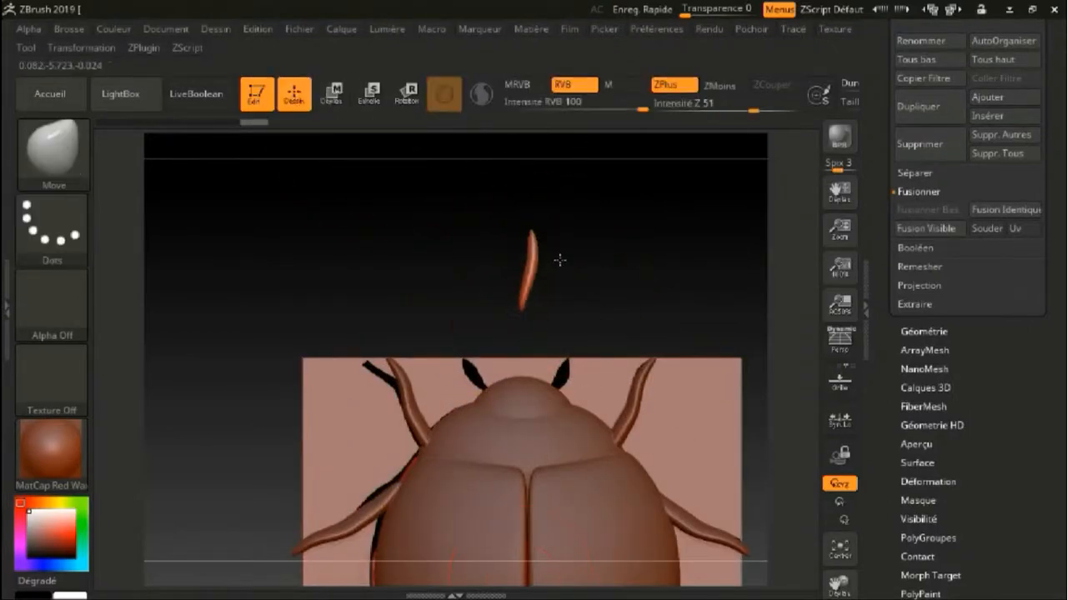
Apply the Bend Arc deformer to the antenna to bend its shape further
{"action": "left_click", "coordinate": [338, 102]}
{"action": "left_click_drag", "start_coordinate": [434, 350], "coordinate": [524, 425]}
{"action": "left_click", "coordinate": [464, 145]}
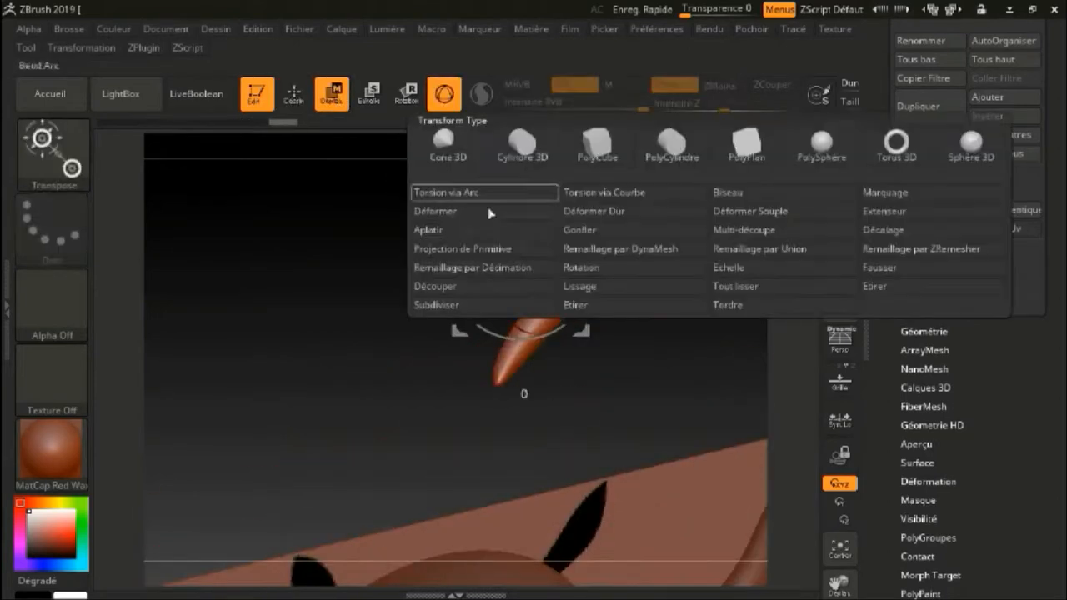
{"action": "left_click", "coordinate": [490, 214]}
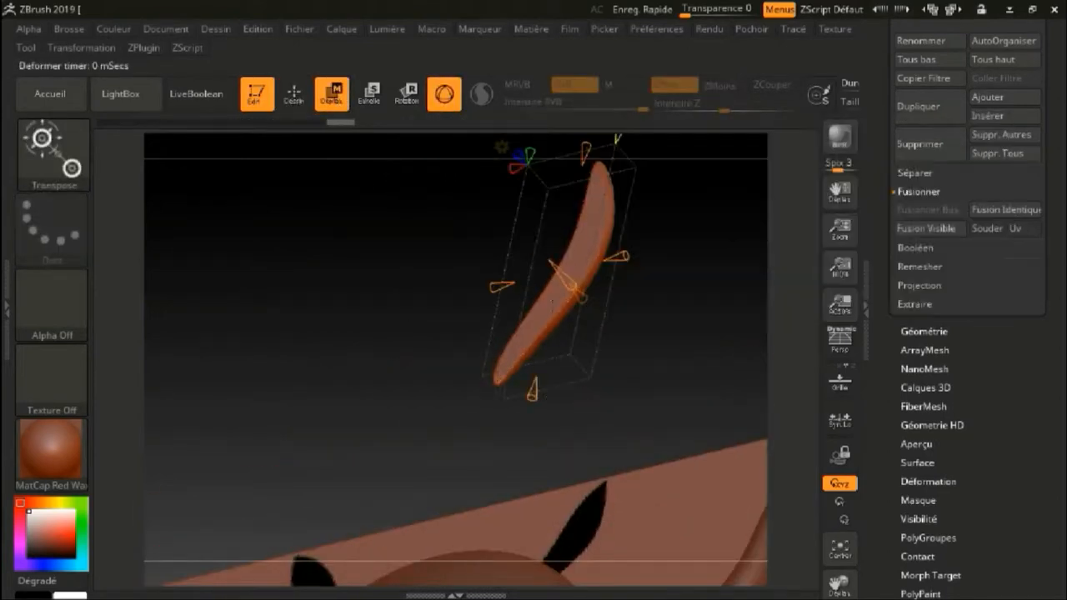
Move, scale and rotate the antenna so its base meets the head over the right antenna in the reference image
{"action": "left_click", "coordinate": [330, 93]}
{"action": "left_click_drag", "start_coordinate": [572, 201], "coordinate": [539, 360]}
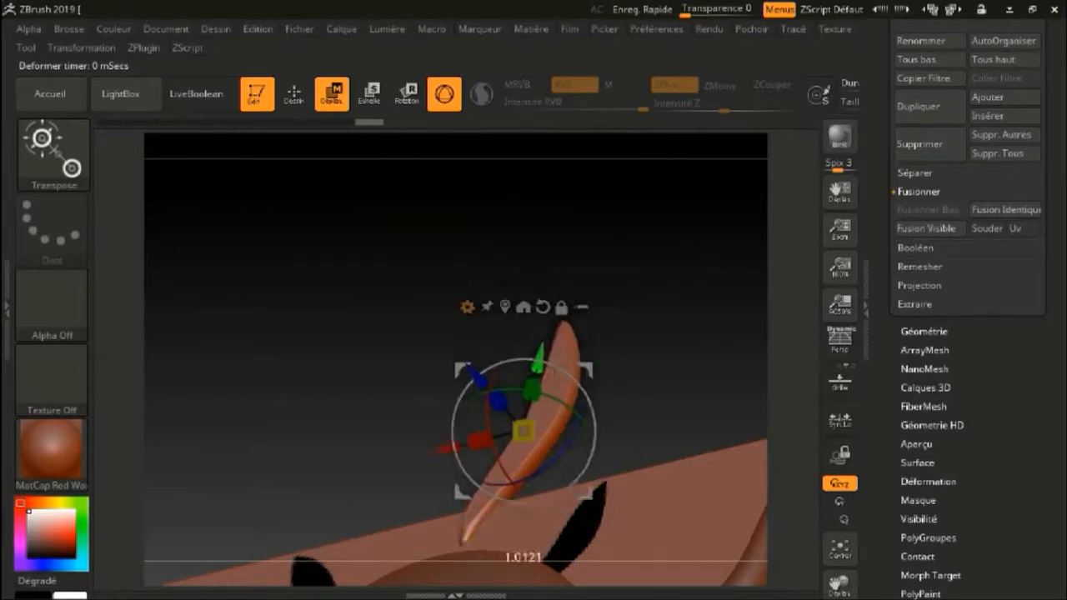
{"action": "left_click_drag", "start_coordinate": [450, 334], "coordinate": [522, 306], "text": "shift"}
{"action": "left_click_drag", "start_coordinate": [395, 343], "coordinate": [412, 349]}
{"action": "left_click_drag", "start_coordinate": [500, 283], "coordinate": [500, 209], "text": "alt"}
{"action": "left_click_drag", "start_coordinate": [649, 400], "coordinate": [635, 300], "text": "alt"}
Enable ArrayMesh on the antenna with X mirroring, offset the copy in X to the other side of the head, and convert it to a mesh
{"action": "left_click_drag", "start_coordinate": [1056, 458], "coordinate": [1057, 426]}
{"action": "left_click", "coordinate": [925, 321]}
{"action": "left_click", "coordinate": [928, 267]}
{"action": "left_click", "coordinate": [917, 490]}
{"action": "left_click_drag", "start_coordinate": [968, 572], "coordinate": [986, 573]}
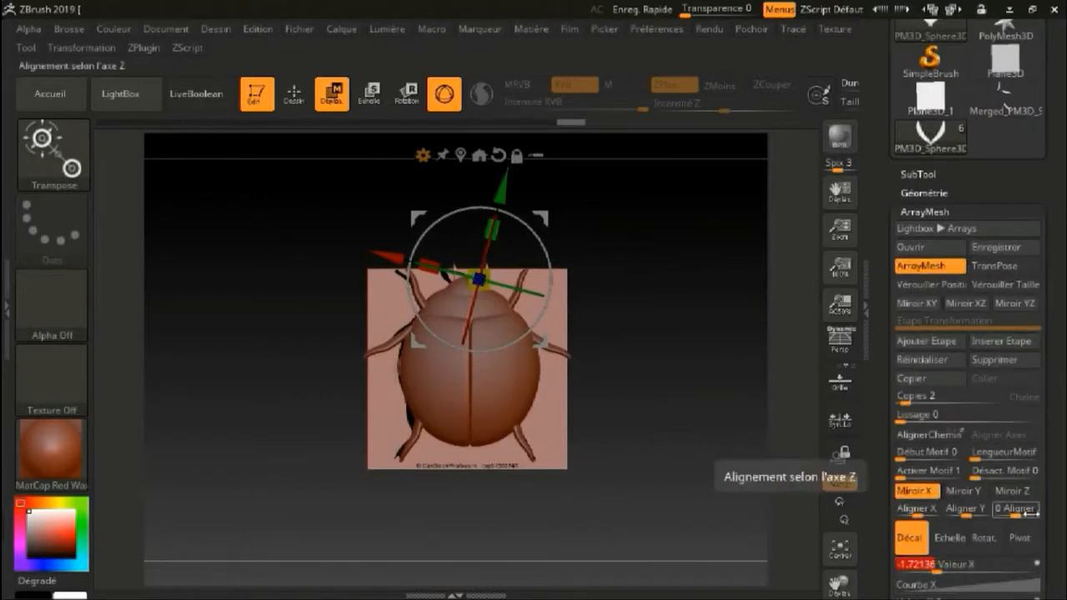
{"action": "right_click_drag", "start_coordinate": [733, 400], "coordinate": [730, 498], "text": "ctrl"}
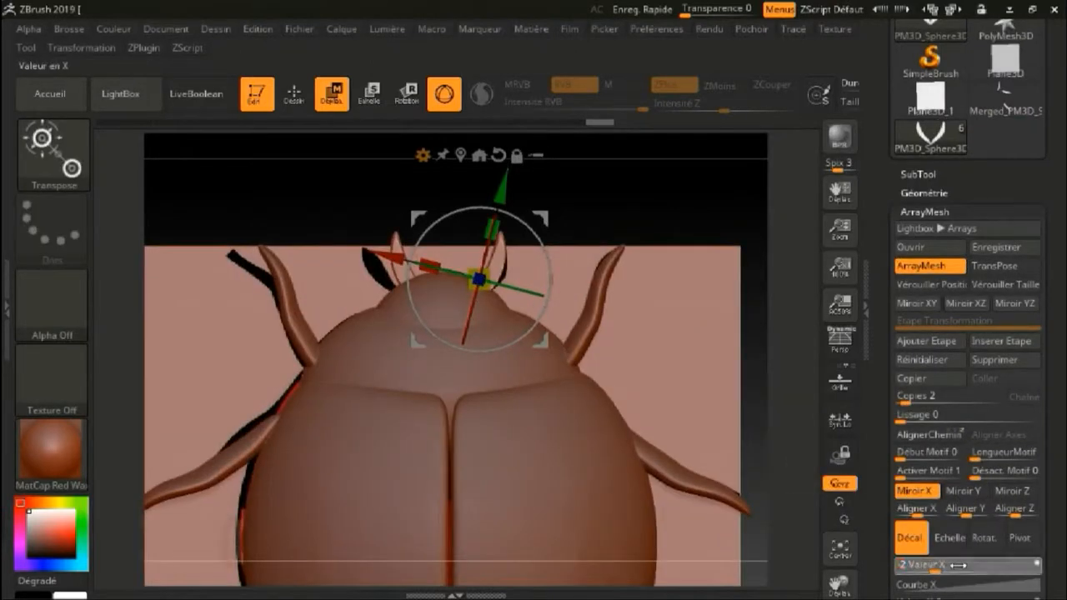
{"action": "left_click_drag", "start_coordinate": [963, 565], "coordinate": [957, 565]}
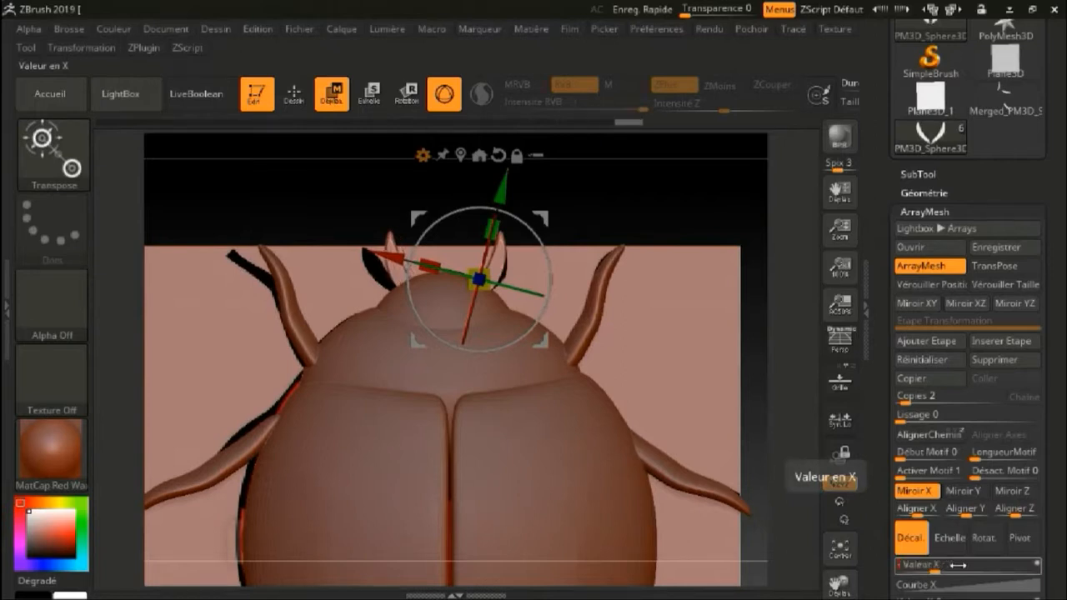
{"action": "scroll", "coordinate": [958, 564], "scroll_direction": "down", "scroll_amount": 5}
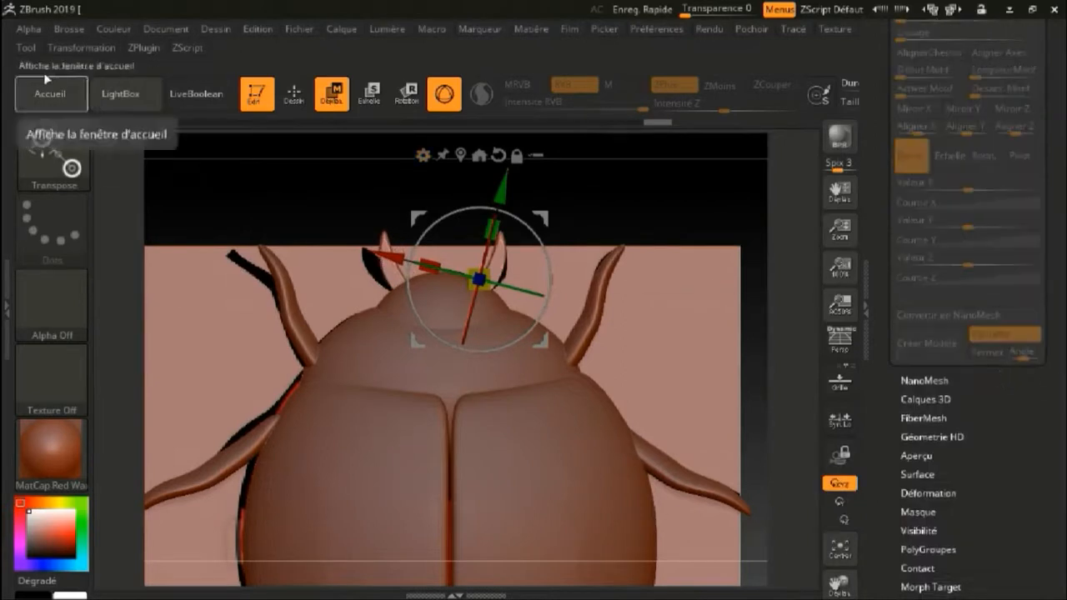
Insert another Sphere3D subtool for the first wing spot
{"action": "left_click", "coordinate": [293, 93]}
{"action": "key", "text": "f"}
{"action": "mouse_move", "coordinate": [700, 484]}
{"action": "right_mouse_down"}
{"action": "mouse_move", "coordinate": [650, 450]}
{"action": "mouse_move", "coordinate": [654, 409]}
{"action": "mouse_move", "coordinate": [658, 475]}
{"action": "right_mouse_up"}
{"action": "mouse_move", "coordinate": [658, 475]}
{"action": "right_mouse_down"}
{"action": "mouse_move", "coordinate": [686, 443]}
{"action": "mouse_move", "coordinate": [709, 367]}
{"action": "mouse_move", "coordinate": [734, 409]}
{"action": "right_mouse_up"}
{"action": "right_click_drag", "start_coordinate": [733, 408], "coordinate": [734, 250], "text": "alt"}
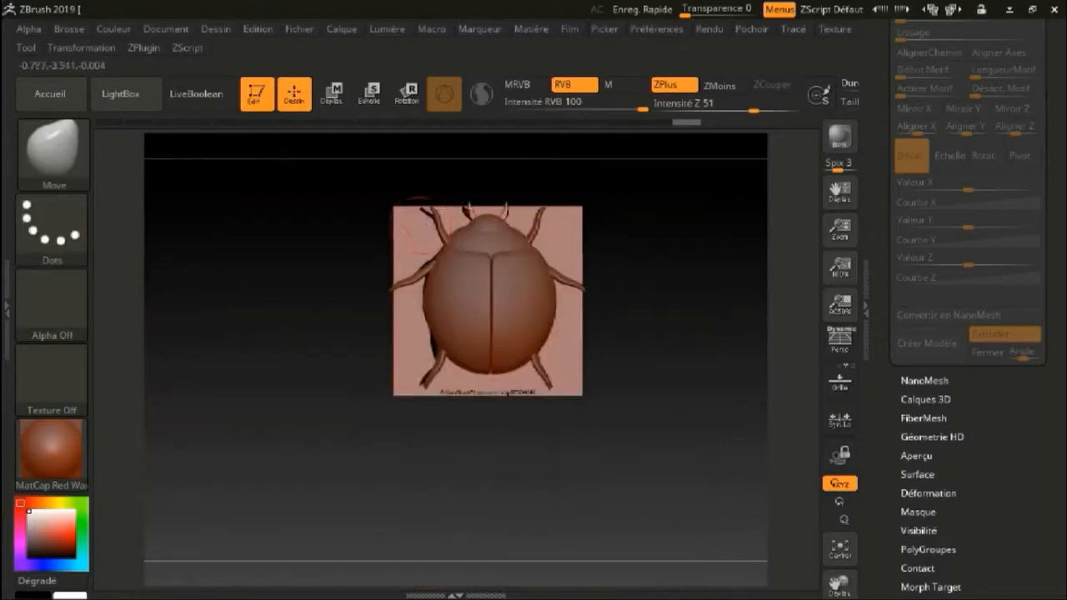
{"action": "scroll", "coordinate": [967, 333], "scroll_direction": "up", "scroll_amount": 5}
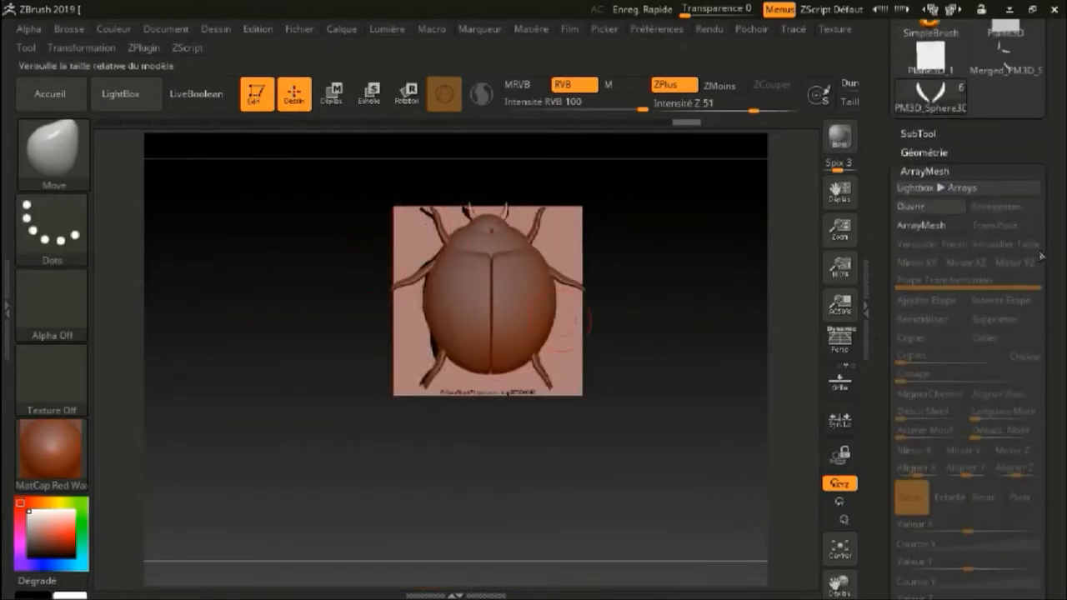
{"action": "left_click", "coordinate": [927, 110]}
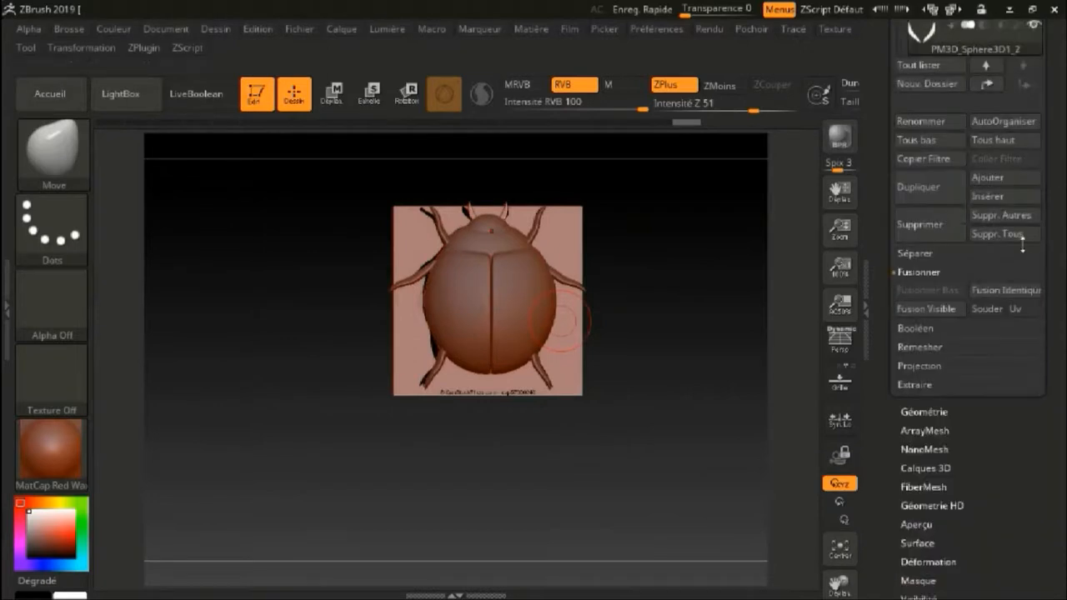
{"action": "left_click", "coordinate": [1018, 198]}
{"action": "left_click", "coordinate": [992, 196]}
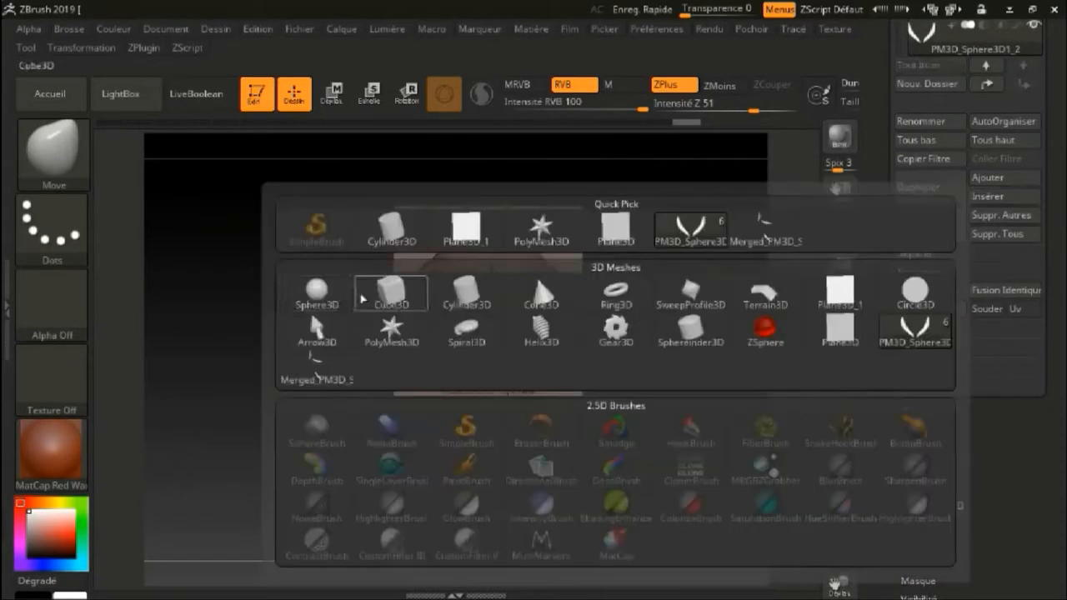
{"action": "left_click", "coordinate": [320, 294]}
Scale down and flatten the sphere into a small disc positioned over the left wing
{"action": "key", "text": "w"}
{"action": "left_click_drag", "start_coordinate": [363, 341], "coordinate": [373, 250]}
{"action": "left_click_drag", "start_coordinate": [479, 223], "coordinate": [472, 184]}
{"action": "left_click_drag", "start_coordinate": [479, 263], "coordinate": [473, 268]}
{"action": "left_click_drag", "start_coordinate": [475, 354], "coordinate": [505, 425]}
{"action": "right_click_drag", "start_coordinate": [475, 375], "coordinate": [500, 375], "text": "ctrl"}
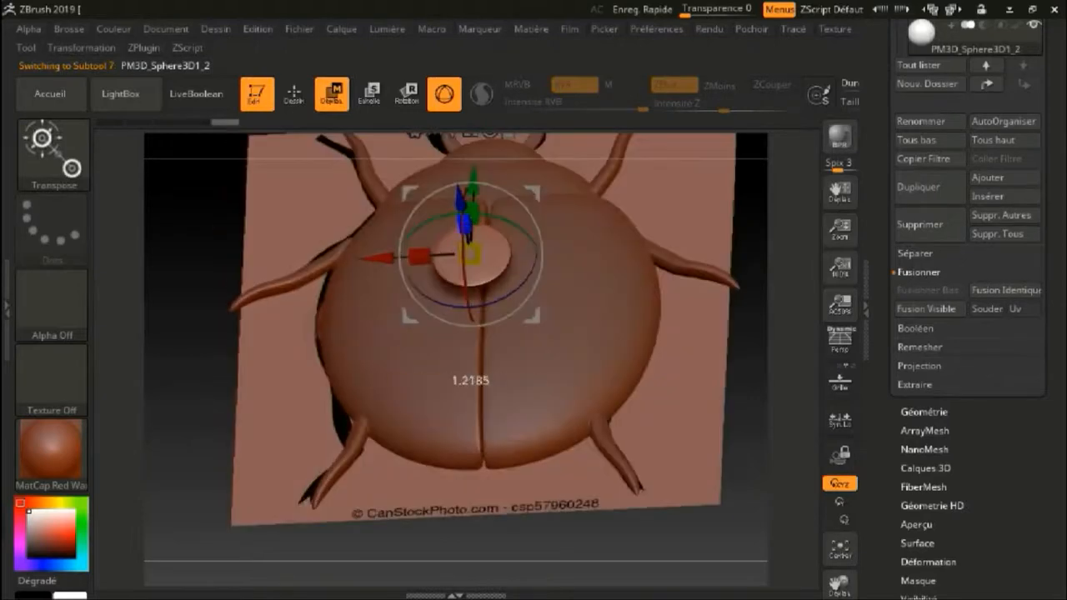
Lower the disc into the left wing shell and tilt it to follow the curved surface
{"action": "right_click_drag", "start_coordinate": [437, 247], "coordinate": [467, 250]}
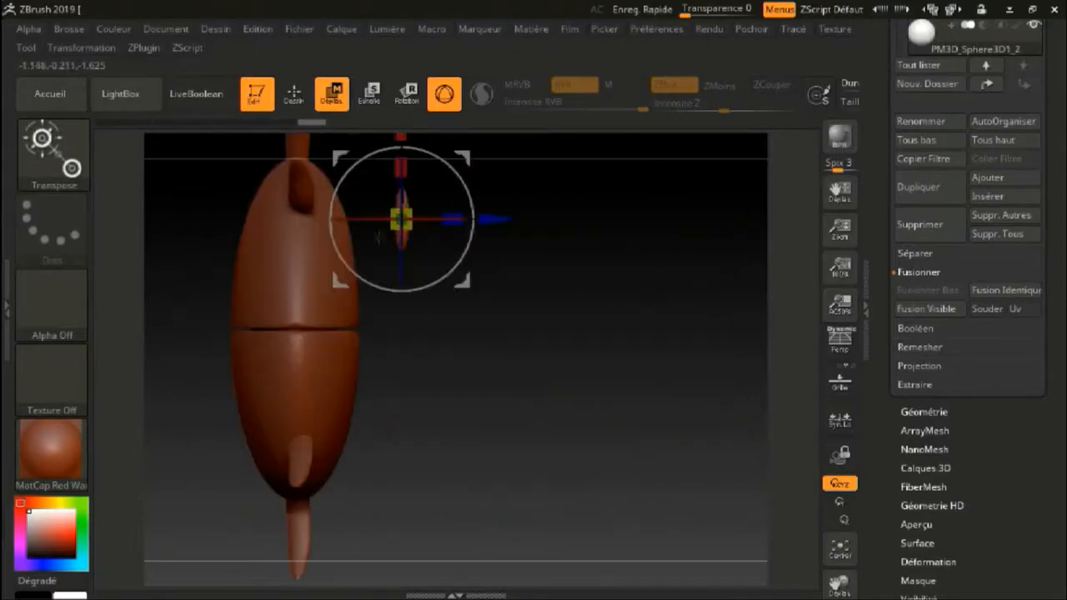
{"action": "left_click_drag", "start_coordinate": [492, 223], "coordinate": [445, 237]}
{"action": "mouse_move", "coordinate": [424, 221]}
{"action": "left_mouse_down"}
{"action": "mouse_move", "coordinate": [422, 204]}
{"action": "mouse_move", "coordinate": [431, 203]}
{"action": "left_mouse_up"}
{"action": "right_click_drag", "start_coordinate": [433, 213], "coordinate": [429, 364]}
{"action": "right_click_drag", "start_coordinate": [430, 364], "coordinate": [437, 395], "text": "ctrl"}
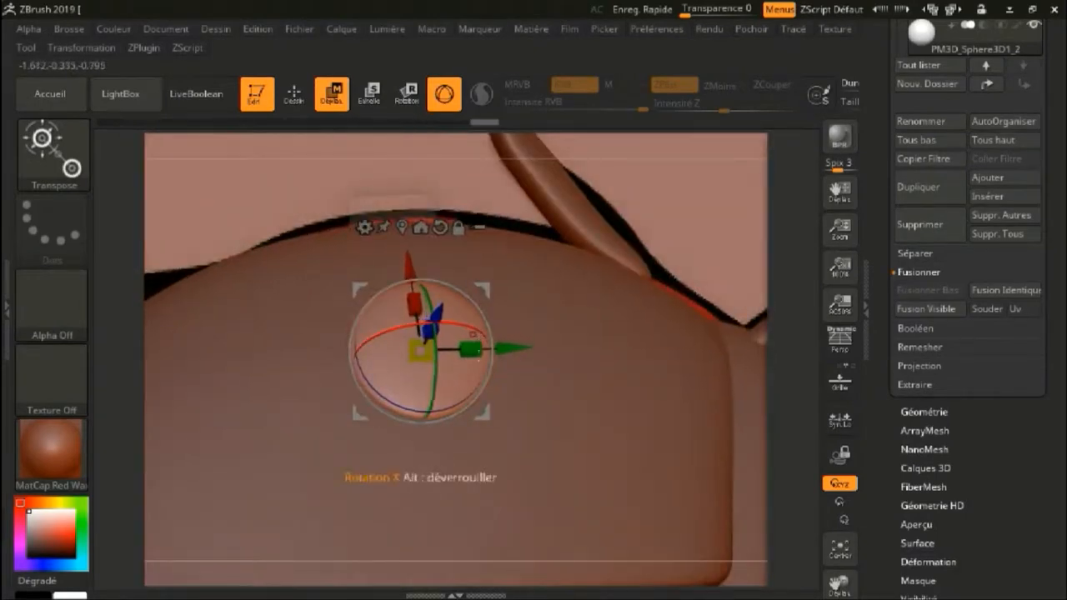
{"action": "right_click_drag", "start_coordinate": [472, 334], "coordinate": [446, 358], "text": "ctrl"}
Duplicate the spot toward the rear outer edge of the left wing, rotate it to match the curvature and sink it into the shell
{"action": "left_click_drag", "start_coordinate": [359, 321], "coordinate": [356, 309]}
{"action": "right_click_drag", "start_coordinate": [392, 333], "coordinate": [354, 279], "text": "ctrl"}
{"action": "right_click_drag", "start_coordinate": [354, 279], "coordinate": [367, 305], "text": "shift"}
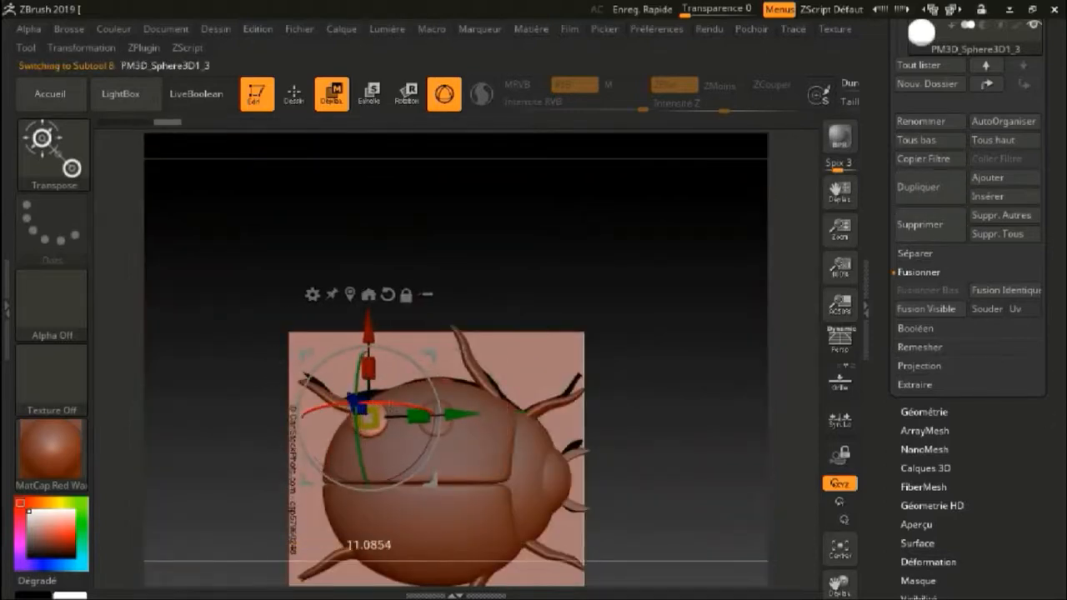
{"action": "right_click_drag", "start_coordinate": [354, 409], "coordinate": [387, 488], "text": "ctrl"}
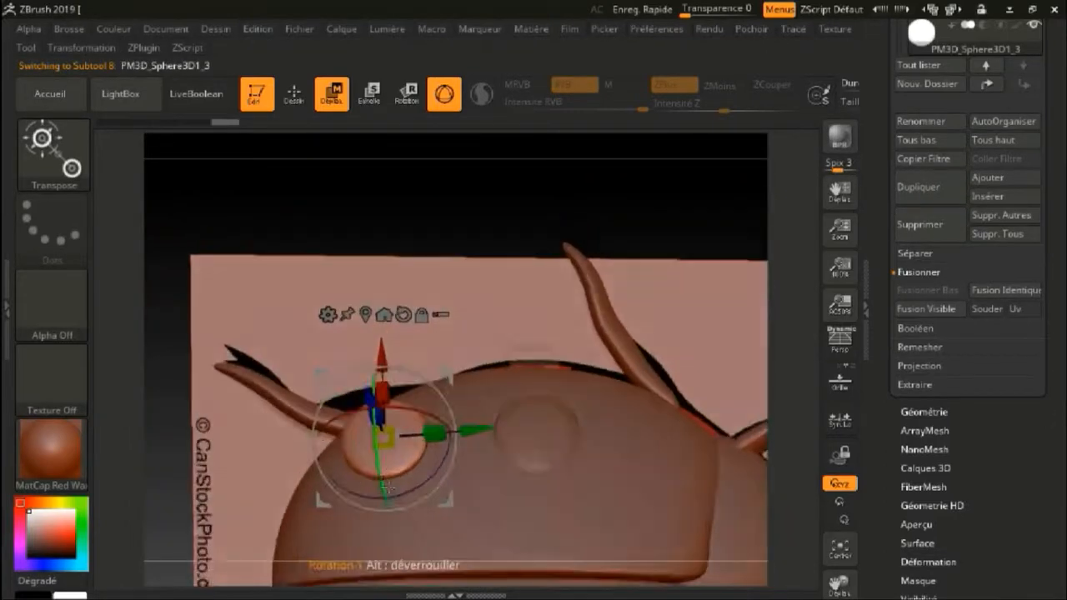
{"action": "left_click_drag", "start_coordinate": [366, 389], "coordinate": [370, 400]}
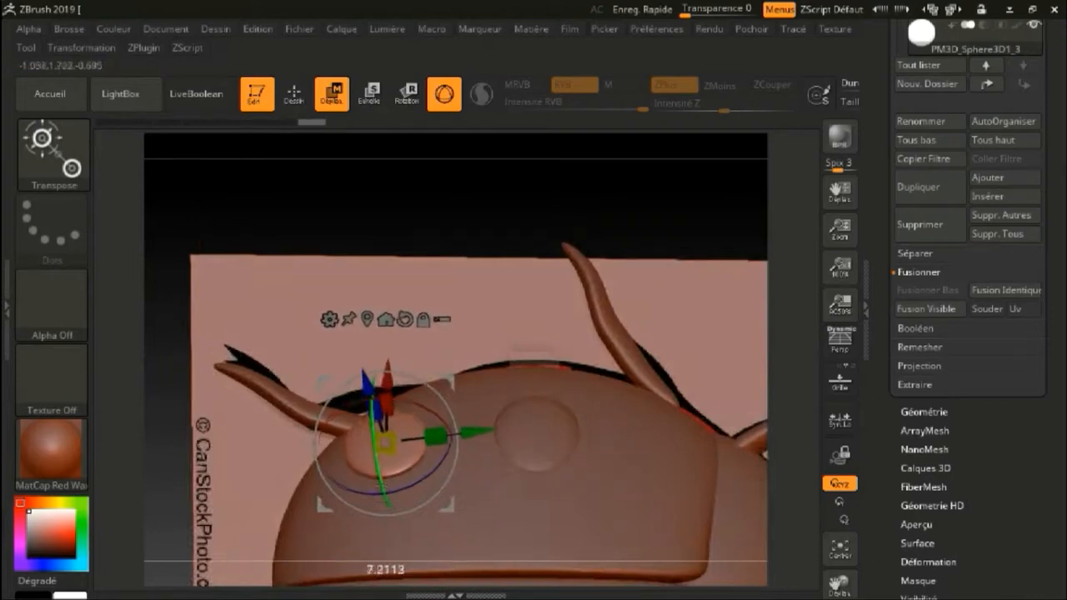
{"action": "right_click_drag", "start_coordinate": [430, 487], "coordinate": [417, 458]}
{"action": "mouse_move", "coordinate": [417, 458]}
{"action": "right_mouse_down", "text": "ctrl"}
{"action": "mouse_move", "coordinate": [433, 500]}
{"action": "mouse_move", "coordinate": [425, 459]}
{"action": "right_mouse_up", "text": "ctrl"}
{"action": "left_click_drag", "start_coordinate": [374, 361], "coordinate": [366, 365]}
Duplicate the spot to the front of the left wing near the central seam, align it with the surface and sink it in
{"action": "right_click_drag", "start_coordinate": [417, 450], "coordinate": [450, 425]}
{"action": "right_click_drag", "start_coordinate": [450, 425], "coordinate": [566, 400]}
{"action": "left_click_drag", "start_coordinate": [462, 379], "coordinate": [598, 411]}
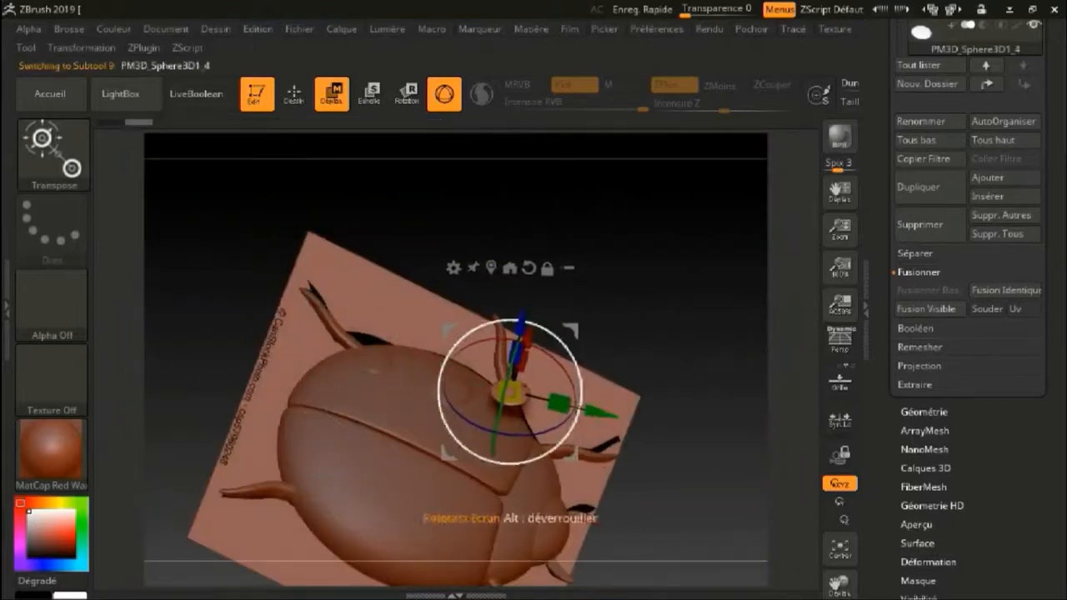
{"action": "left_click_drag", "start_coordinate": [557, 338], "coordinate": [522, 395]}
{"action": "right_click_drag", "start_coordinate": [523, 395], "coordinate": [441, 367], "text": "ctrl"}
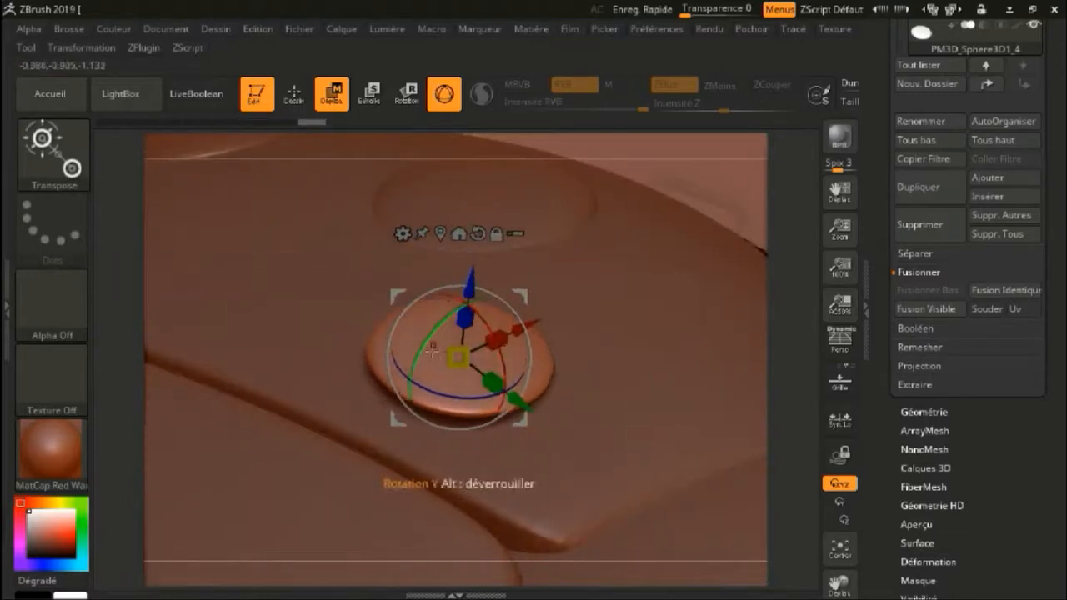
{"action": "left_click_drag", "start_coordinate": [470, 275], "coordinate": [459, 310]}
{"action": "right_click_drag", "start_coordinate": [479, 344], "coordinate": [498, 467]}
{"action": "mouse_move", "coordinate": [498, 467]}
{"action": "right_mouse_down", "text": "ctrl"}
{"action": "mouse_move", "coordinate": [500, 424]}
{"action": "mouse_move", "coordinate": [512, 466]}
{"action": "right_mouse_up", "text": "ctrl"}
{"action": "right_click_drag", "start_coordinate": [512, 466], "coordinate": [537, 267], "text": "ctrl"}
{"action": "right_click_drag", "start_coordinate": [538, 266], "coordinate": [562, 400], "text": "ctrl"}
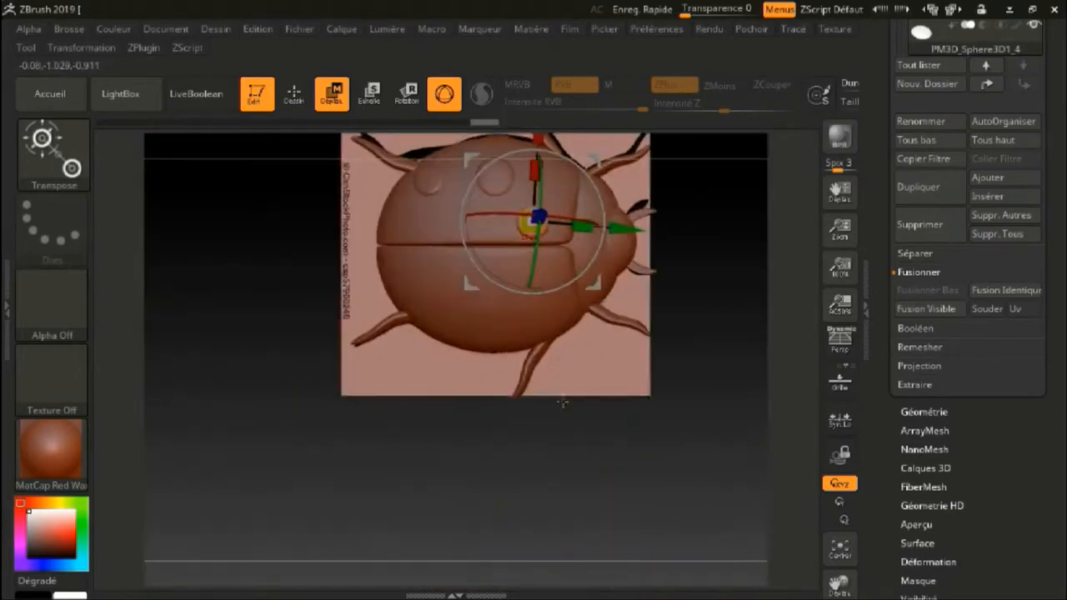
Duplicate the front spot farther back along the central seam and lower the copy into the left wing shell
{"action": "right_click_drag", "start_coordinate": [489, 313], "coordinate": [431, 412], "text": "alt"}
{"action": "mouse_move", "coordinate": [525, 582]}
{"action": "right_mouse_down"}
{"action": "mouse_move", "coordinate": [670, 455]}
{"action": "mouse_move", "coordinate": [700, 475]}
{"action": "mouse_move", "coordinate": [614, 207]}
{"action": "right_mouse_up"}
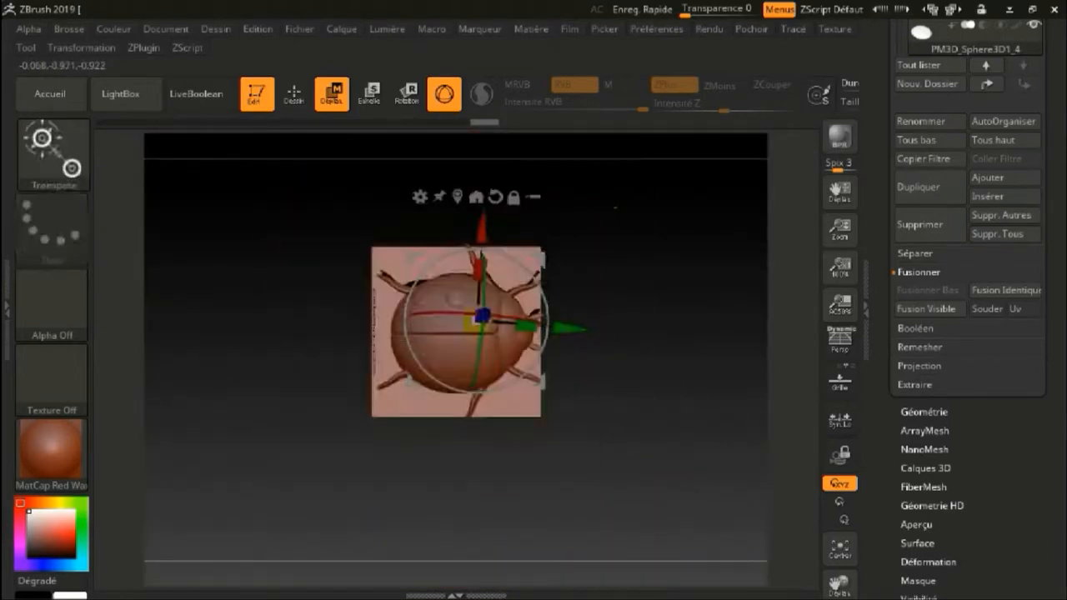
{"action": "right_click_drag", "start_coordinate": [607, 380], "coordinate": [612, 450], "text": "ctrl"}
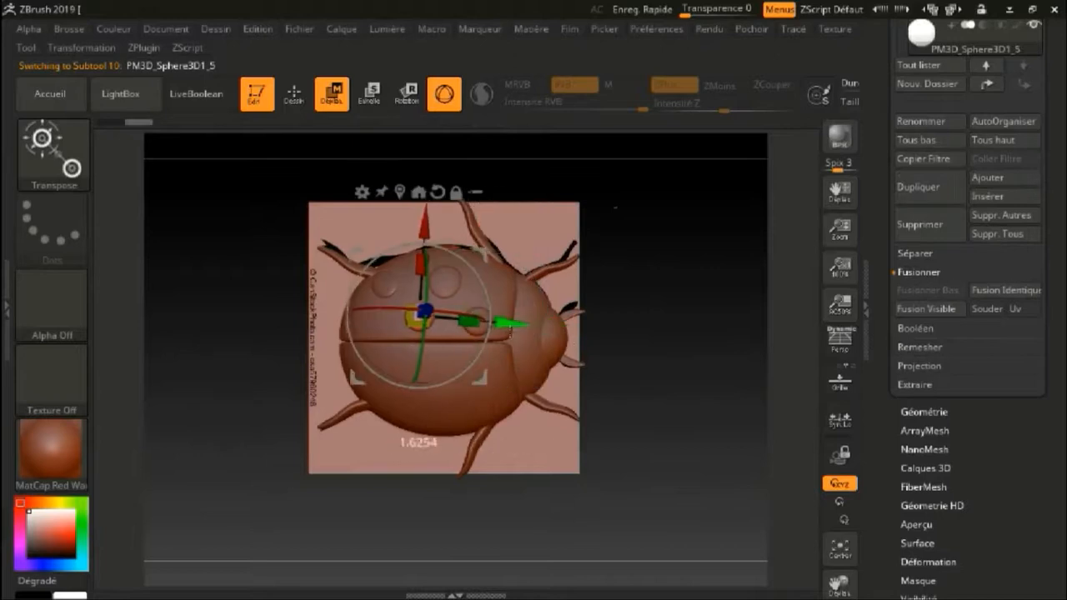
{"action": "left_click_drag", "start_coordinate": [510, 331], "coordinate": [509, 333]}
{"action": "right_click_drag", "start_coordinate": [500, 342], "coordinate": [406, 383], "text": "ctrl"}
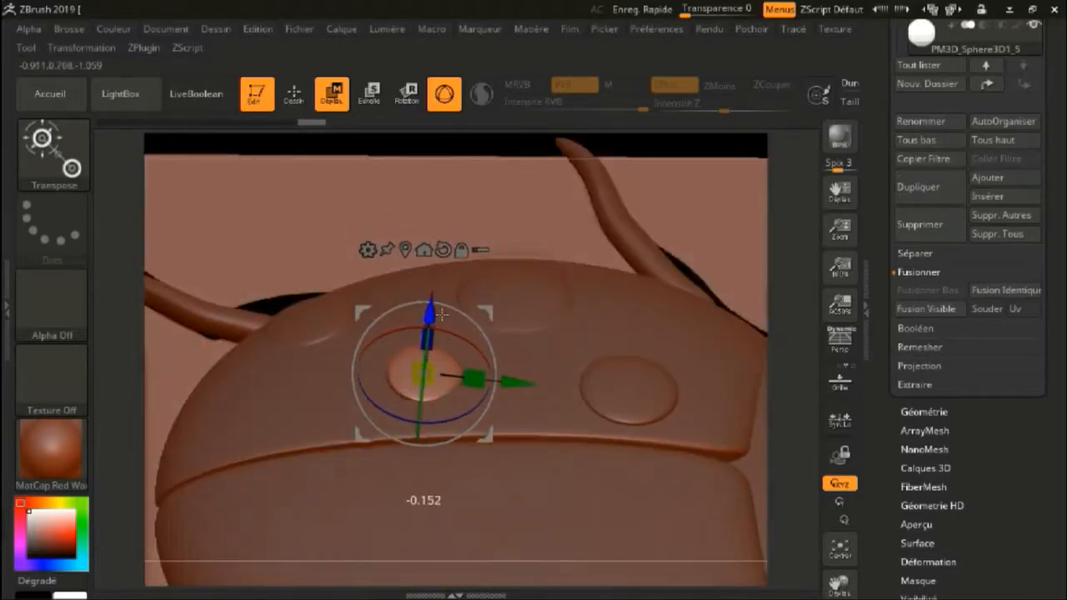
{"action": "right_click_drag", "start_coordinate": [457, 344], "coordinate": [425, 416], "text": "ctrl"}
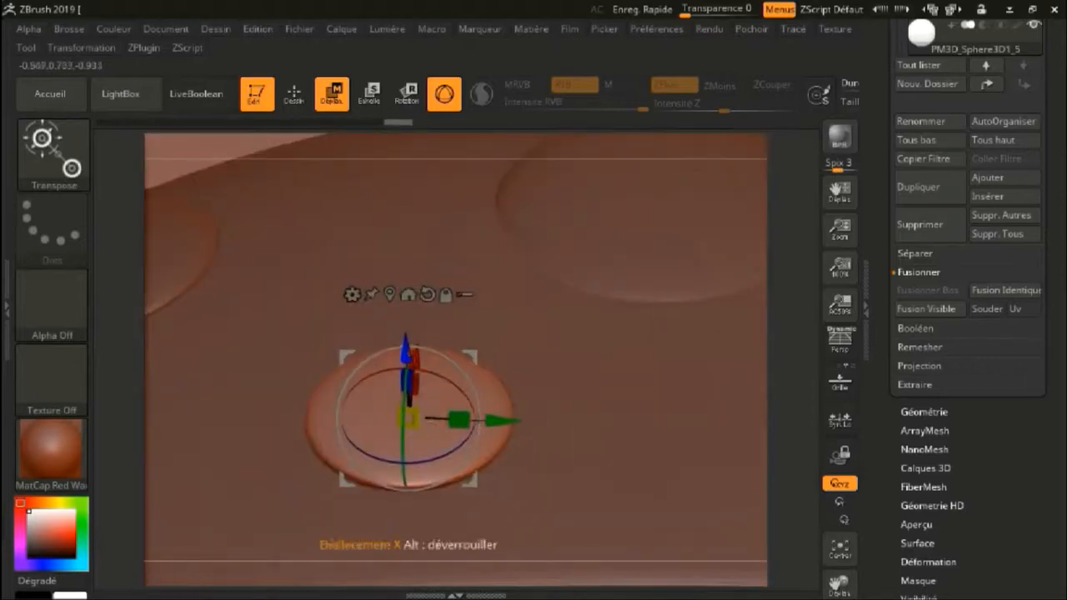
{"action": "left_click_drag", "start_coordinate": [455, 397], "coordinate": [455, 403]}
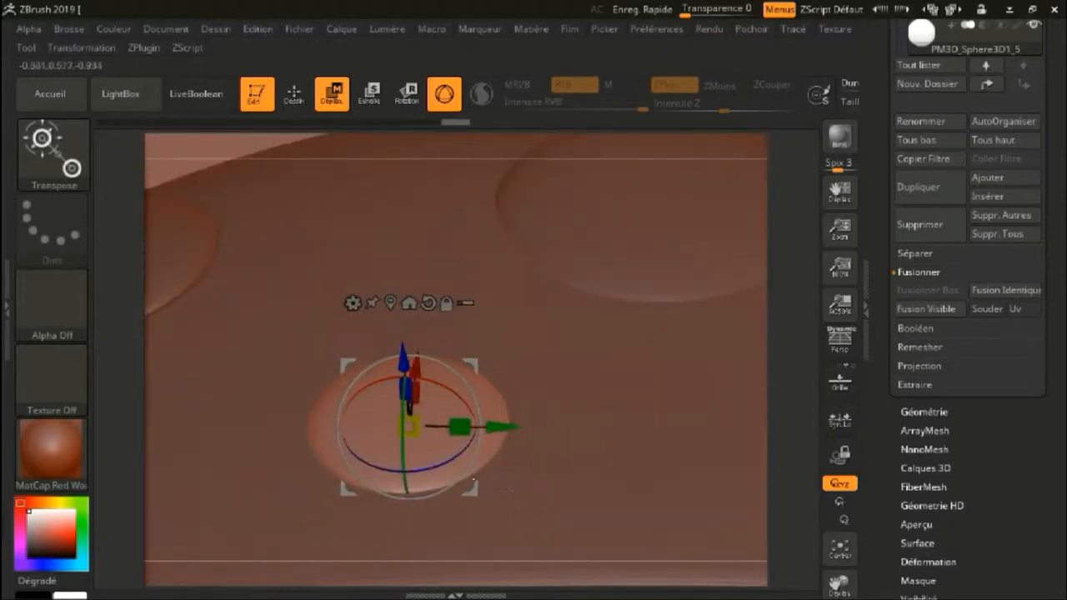
Select the front spot on the left wing and move it slightly outward from the central seam
{"action": "right_click_drag", "start_coordinate": [473, 481], "coordinate": [483, 516]}
{"action": "right_click_drag", "start_coordinate": [484, 516], "coordinate": [513, 444], "text": "ctrl"}
{"action": "right_click_drag", "start_coordinate": [513, 444], "coordinate": [624, 591], "text": "ctrl"}
{"action": "left_click", "coordinate": [451, 343], "text": "alt"}
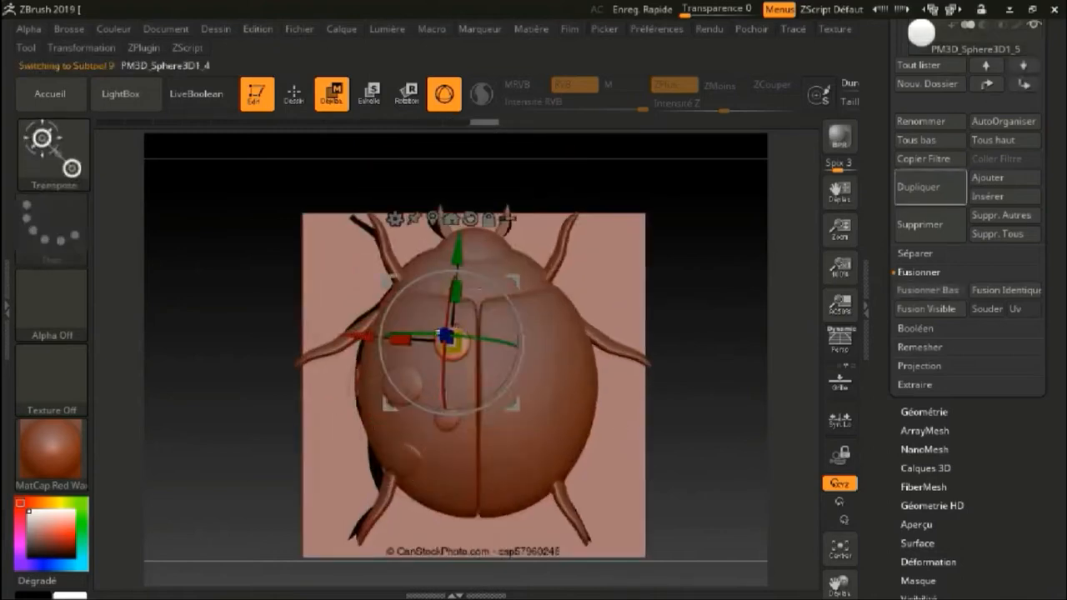
{"action": "right_click_drag", "start_coordinate": [440, 334], "coordinate": [466, 395], "text": "ctrl"}
{"action": "left_click_drag", "start_coordinate": [359, 338], "coordinate": [342, 339]}
{"action": "right_click_drag", "start_coordinate": [343, 341], "coordinate": [367, 392], "text": "ctrl"}
{"action": "left_click_drag", "start_coordinate": [359, 345], "coordinate": [345, 345]}
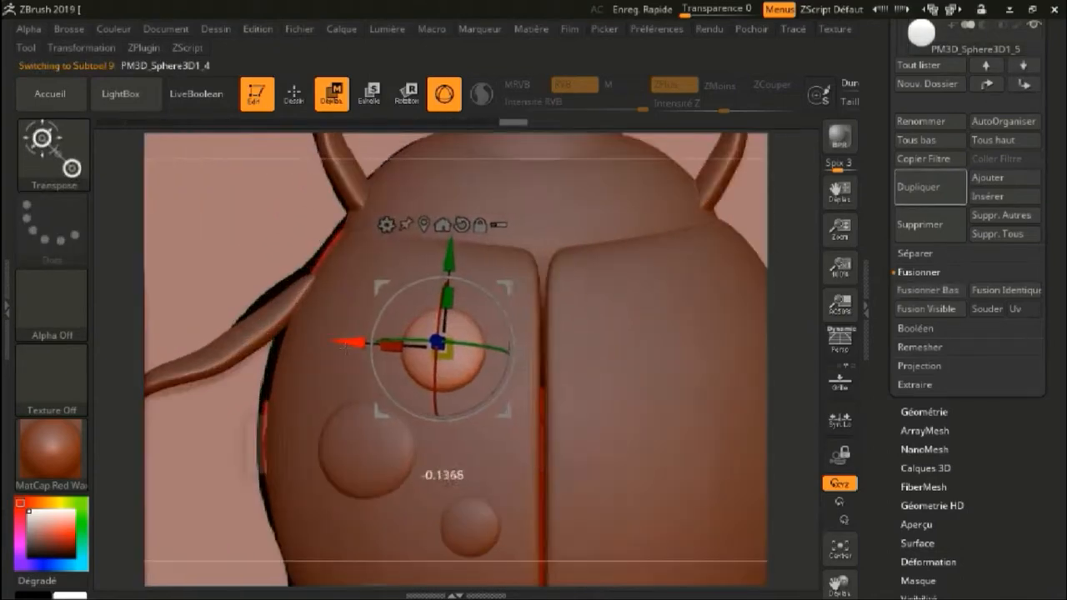
{"action": "right_click_drag", "start_coordinate": [345, 345], "coordinate": [313, 267]}
{"action": "right_click_drag", "start_coordinate": [724, 491], "coordinate": [741, 434], "text": "ctrl"}
{"action": "right_click_drag", "start_coordinate": [742, 434], "coordinate": [699, 425], "text": "shift"}
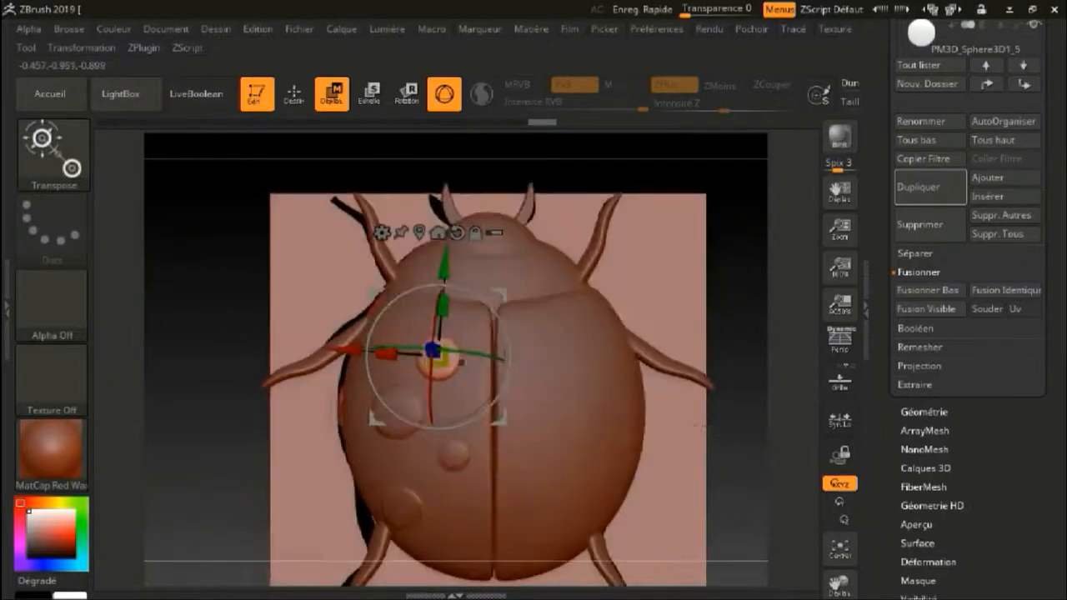
Duplicate the front spot and move the copy to the front inner corner of the left wing at the central seam
{"action": "scroll", "coordinate": [1017, 293], "scroll_direction": "up", "scroll_amount": 3}
{"action": "left_click", "coordinate": [924, 344]}
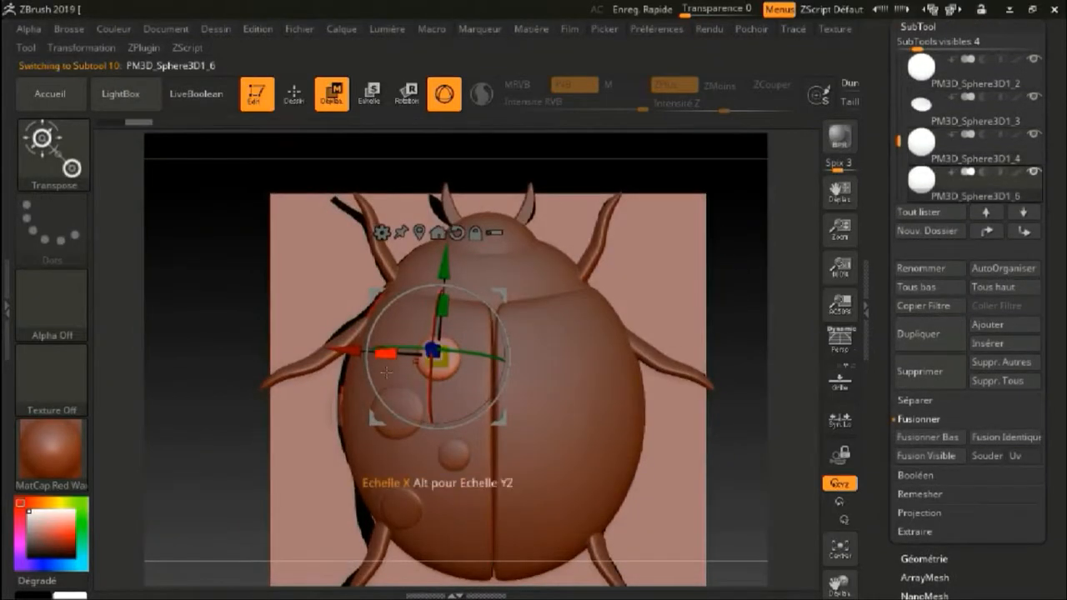
{"action": "left_click_drag", "start_coordinate": [444, 266], "coordinate": [448, 215]}
{"action": "left_click_drag", "start_coordinate": [348, 298], "coordinate": [383, 300]}
{"action": "right_click_drag", "start_coordinate": [382, 300], "coordinate": [434, 391], "text": "ctrl"}
{"action": "left_click_drag", "start_coordinate": [493, 238], "coordinate": [495, 262]}
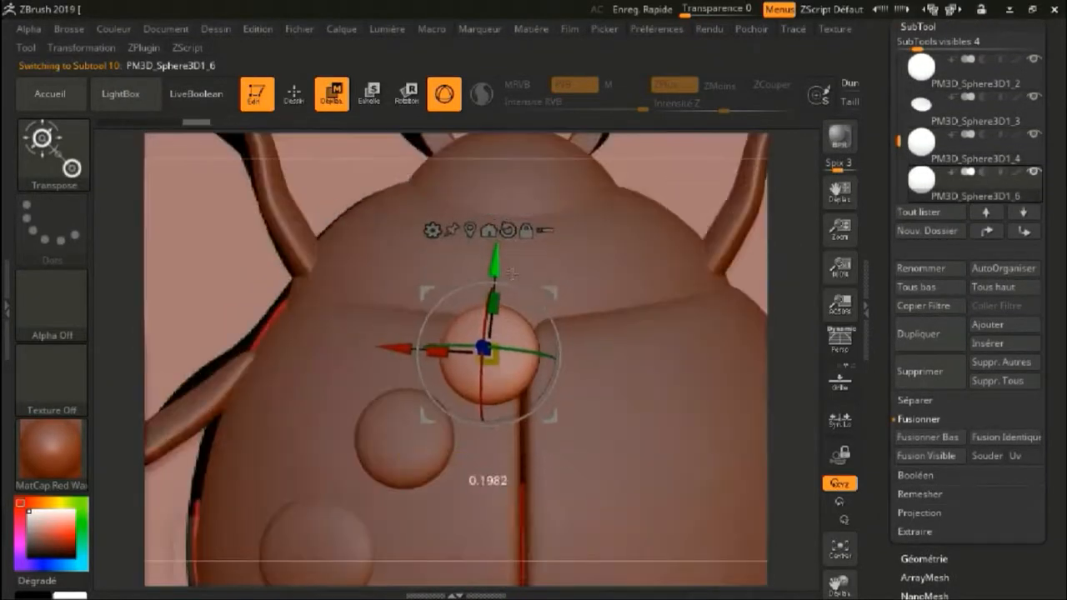
Tilt the corner spot to follow the wing curvature and adjust its sideways position and height on the shell
{"action": "right_click_drag", "start_coordinate": [575, 400], "coordinate": [575, 329]}
{"action": "left_click_drag", "start_coordinate": [482, 396], "coordinate": [481, 383]}
{"action": "left_click_drag", "start_coordinate": [481, 310], "coordinate": [482, 307]}
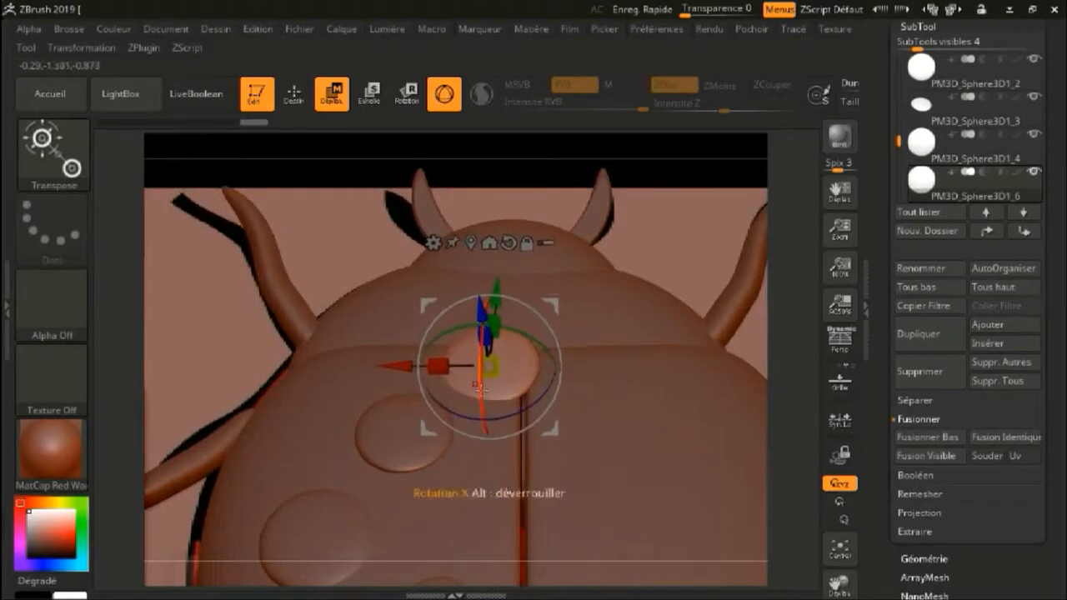
{"action": "left_click_drag", "start_coordinate": [482, 400], "coordinate": [483, 385]}
{"action": "left_click_drag", "start_coordinate": [397, 360], "coordinate": [388, 359]}
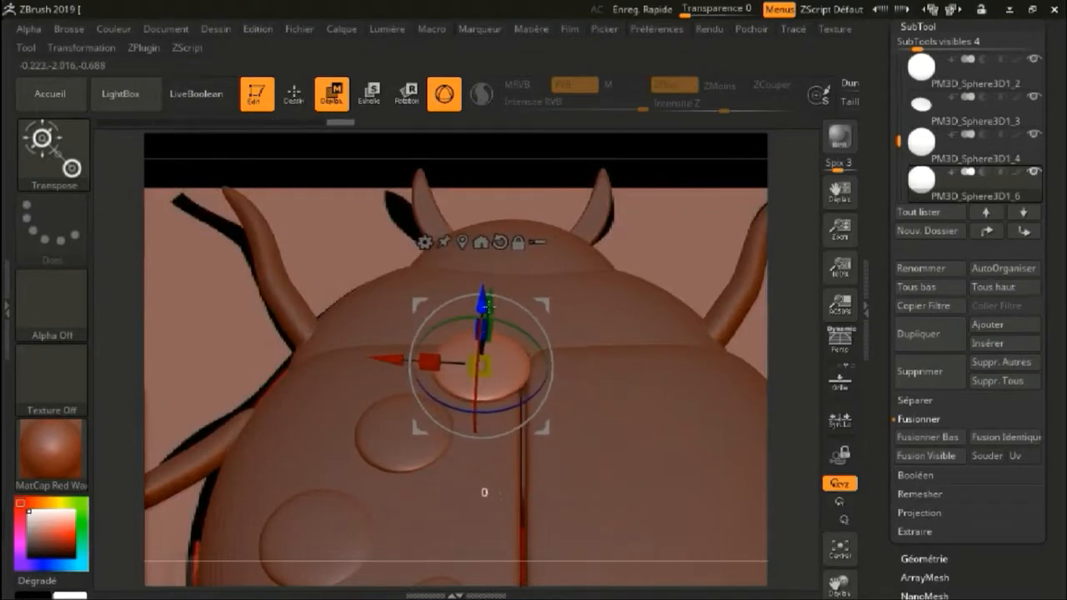
{"action": "left_click_drag", "start_coordinate": [488, 306], "coordinate": [487, 310]}
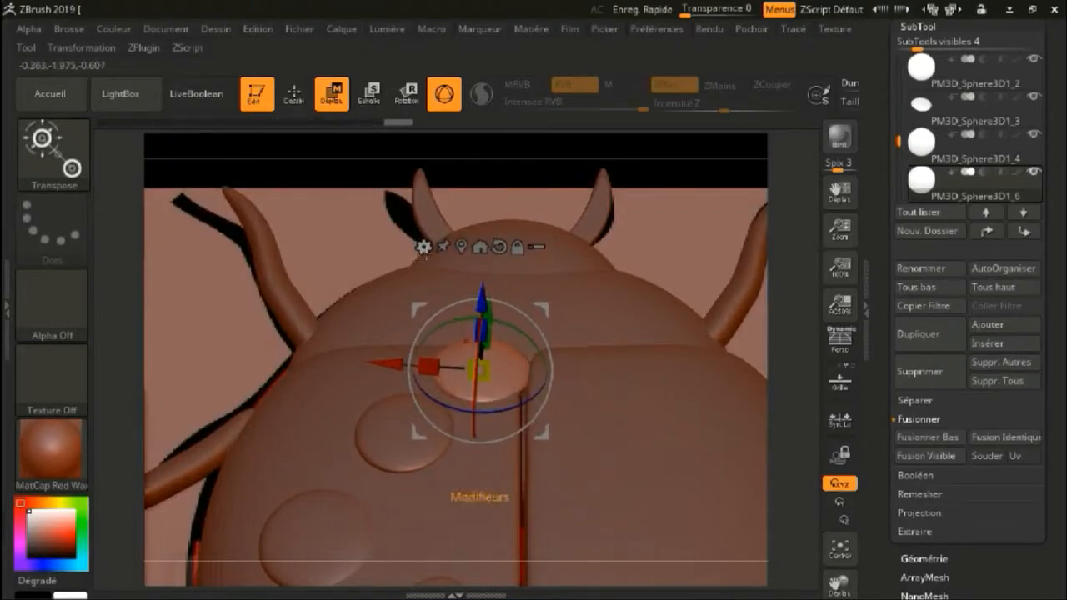
Flatten the inner side of the corner spot into a straight edge along the seam with a gizmo modifier
{"action": "left_click", "coordinate": [424, 247]}
{"action": "left_click", "coordinate": [442, 317]}
{"action": "left_click_drag", "start_coordinate": [512, 373], "coordinate": [510, 373]}
{"action": "left_click", "coordinate": [337, 106]}
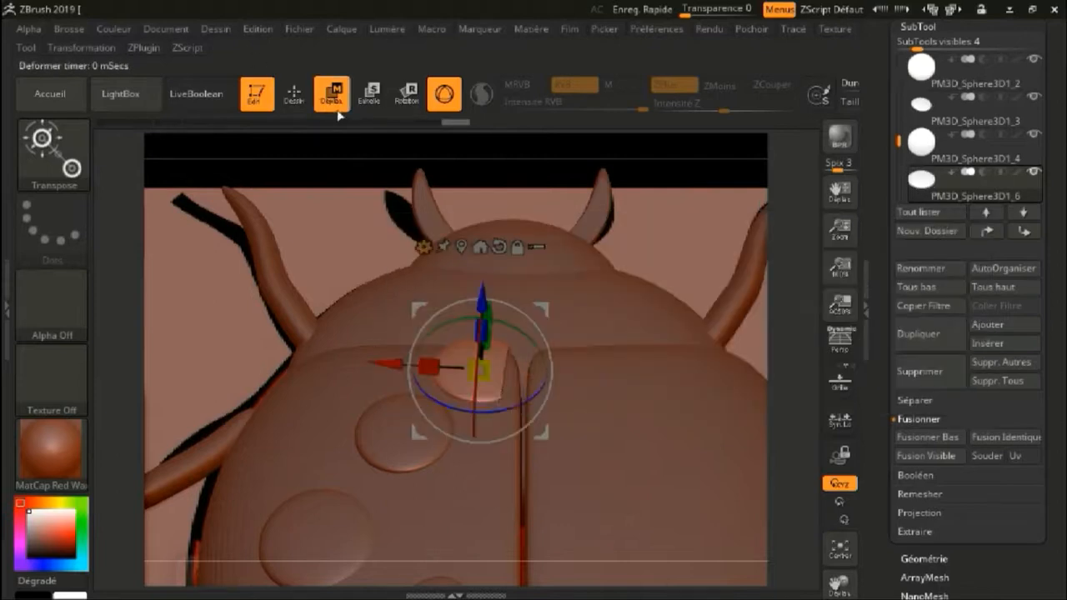
Align the straight edge of the corner spot with the central seam and fine-tune its height on the left wing
{"action": "left_click_drag", "start_coordinate": [384, 366], "coordinate": [382, 367]}
{"action": "right_click_drag", "start_coordinate": [381, 366], "coordinate": [385, 417], "text": "ctrl"}
{"action": "left_click_drag", "start_coordinate": [366, 390], "coordinate": [393, 390]}
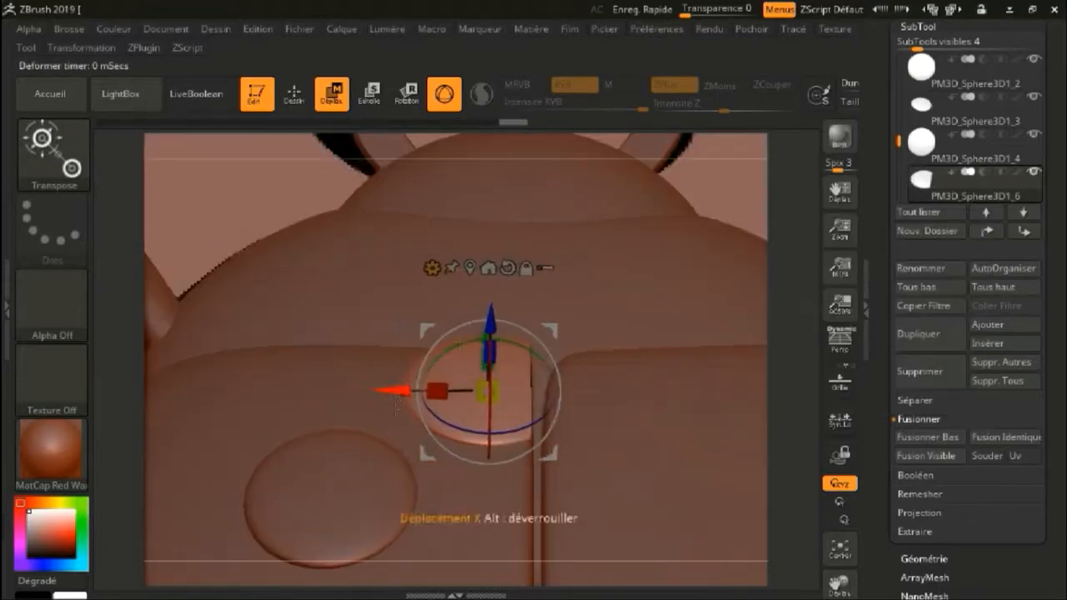
{"action": "right_click_drag", "start_coordinate": [393, 390], "coordinate": [500, 359]}
{"action": "left_click_drag", "start_coordinate": [500, 336], "coordinate": [500, 338]}
{"action": "mouse_move", "coordinate": [500, 338]}
{"action": "right_mouse_down"}
{"action": "mouse_move", "coordinate": [536, 498]}
{"action": "mouse_move", "coordinate": [500, 292]}
{"action": "right_mouse_up"}
Hide the reference plane, wing shell, head sections, legs and antennae so only the five wing spots remain visible
{"action": "left_click", "coordinate": [294, 95]}
{"action": "left_click_drag", "start_coordinate": [900, 138], "coordinate": [902, 63]}
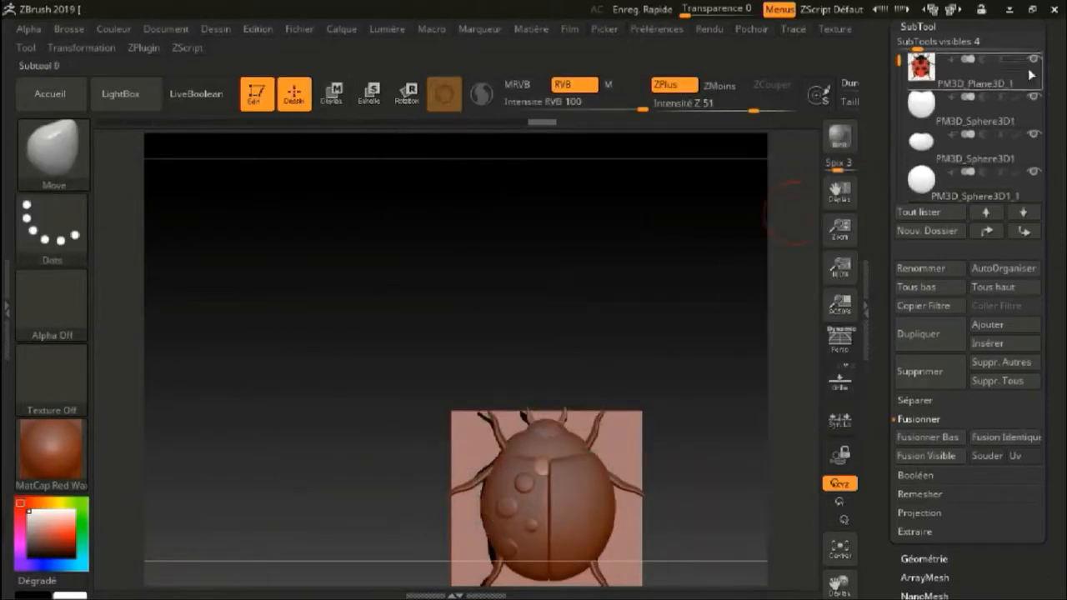
{"action": "left_click", "coordinate": [1033, 60]}
{"action": "left_click", "coordinate": [1034, 97]}
{"action": "left_click", "coordinate": [1034, 134]}
{"action": "left_click_drag", "start_coordinate": [1056, 193], "coordinate": [1057, 146]}
{"action": "left_click_drag", "start_coordinate": [902, 66], "coordinate": [902, 37]}
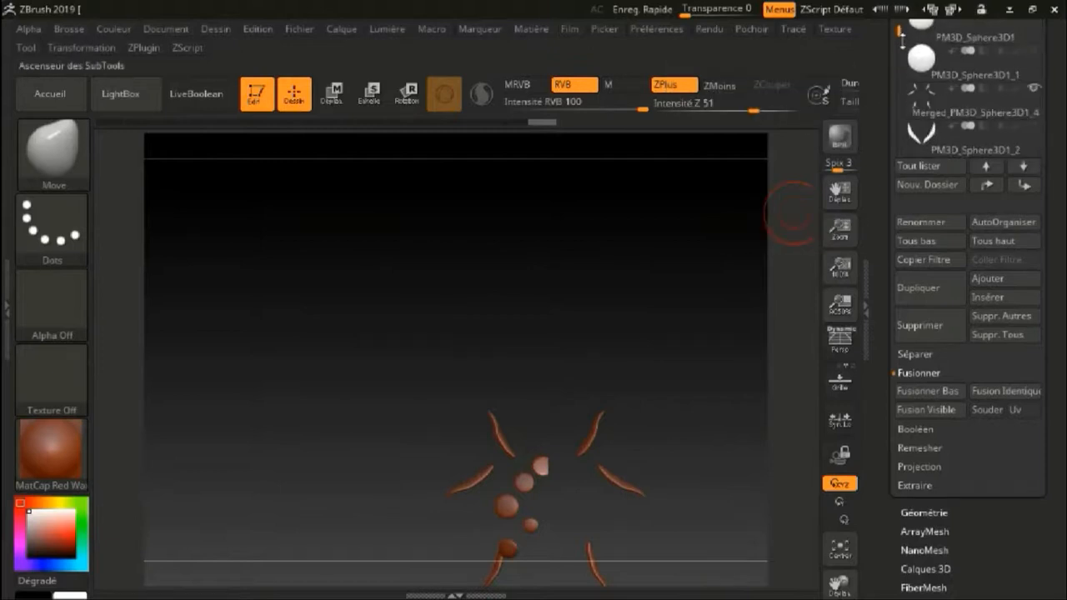
{"action": "left_click", "coordinate": [920, 67]}
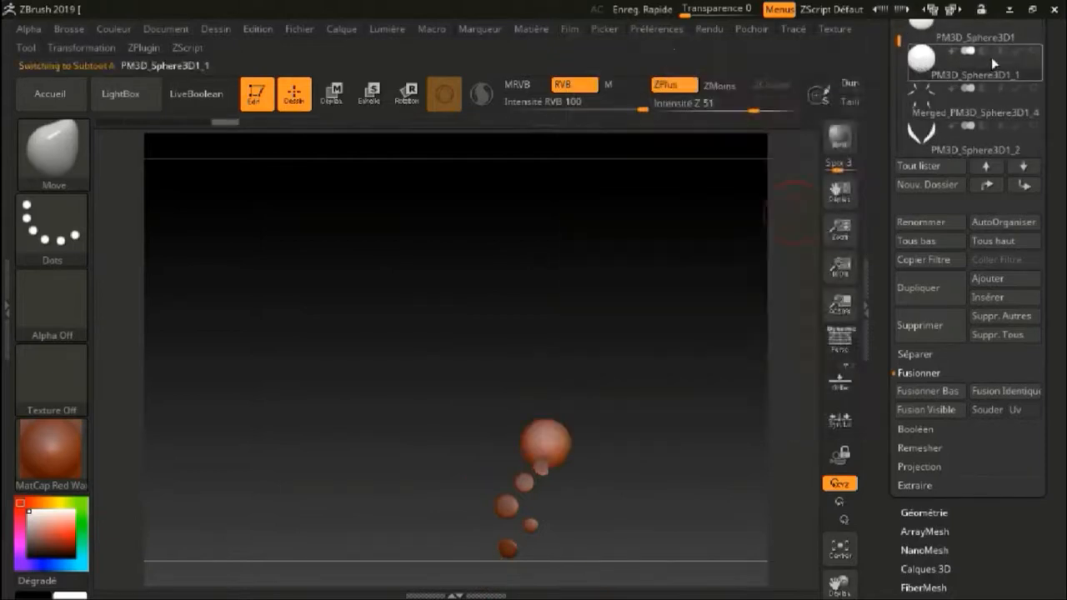
{"action": "mouse_move", "coordinate": [902, 47]}
{"action": "left_mouse_down"}
{"action": "mouse_move", "coordinate": [898, 120]}
{"action": "mouse_move", "coordinate": [895, 39]}
{"action": "left_mouse_up"}
{"action": "left_click", "coordinate": [923, 100]}
Merge the visible spots into one new mesh with the weld and UV options enabled
{"action": "left_click_drag", "start_coordinate": [1000, 429], "coordinate": [1002, 387]}
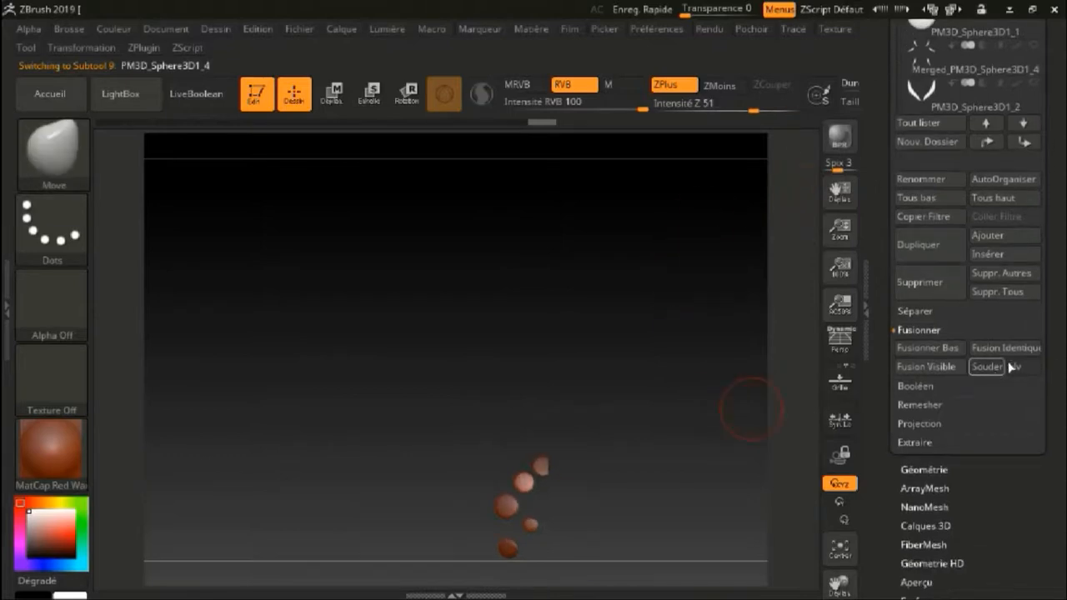
{"action": "left_click", "coordinate": [992, 367]}
{"action": "left_click", "coordinate": [1018, 367]}
{"action": "left_click", "coordinate": [915, 370]}
Make the reference plane, wing shell and head sections visible again
{"action": "left_click_drag", "start_coordinate": [1062, 340], "coordinate": [1060, 311]}
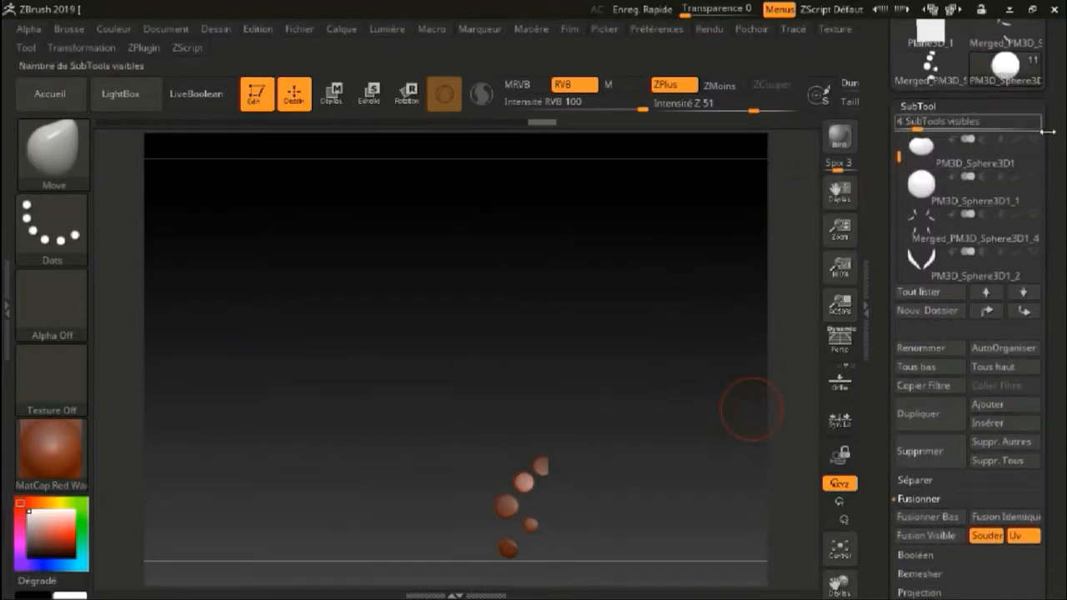
{"action": "left_click", "coordinate": [1034, 141]}
{"action": "left_click", "coordinate": [1035, 177]}
{"action": "left_click_drag", "start_coordinate": [899, 158], "coordinate": [897, 205]}
{"action": "left_click", "coordinate": [1034, 141]}
{"action": "left_click", "coordinate": [1034, 178]}
Delete the five separate spot subtools and insert the merged spot mesh in their place
{"action": "left_click", "coordinate": [949, 223]}
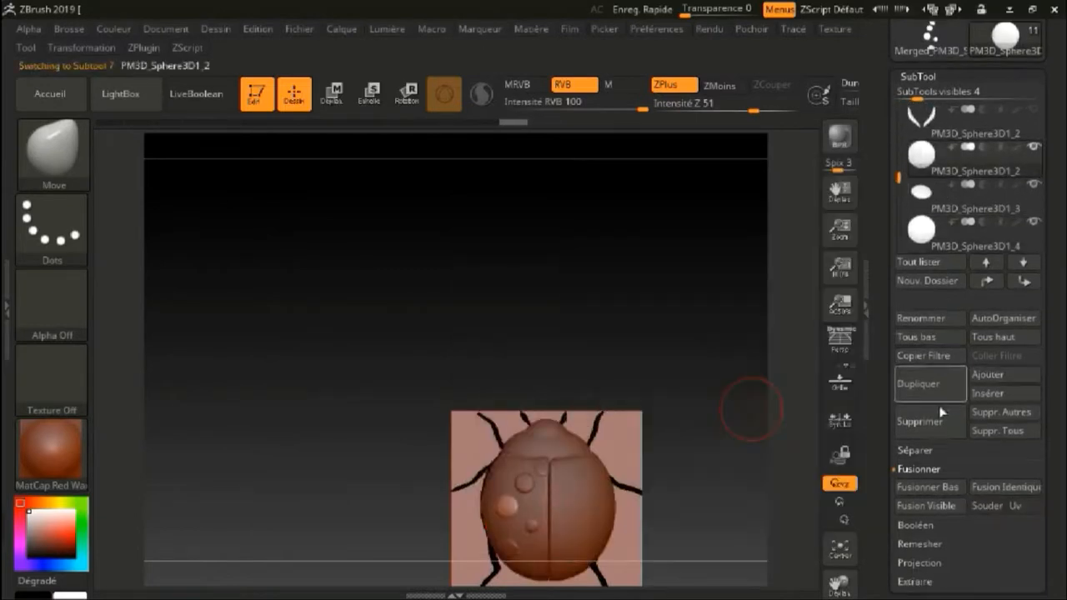
{"action": "left_click", "coordinate": [933, 428]}
{"action": "left_click", "coordinate": [934, 430]}
{"action": "left_click", "coordinate": [933, 430]}
{"action": "left_click", "coordinate": [933, 430]}
{"action": "left_click", "coordinate": [933, 430]}
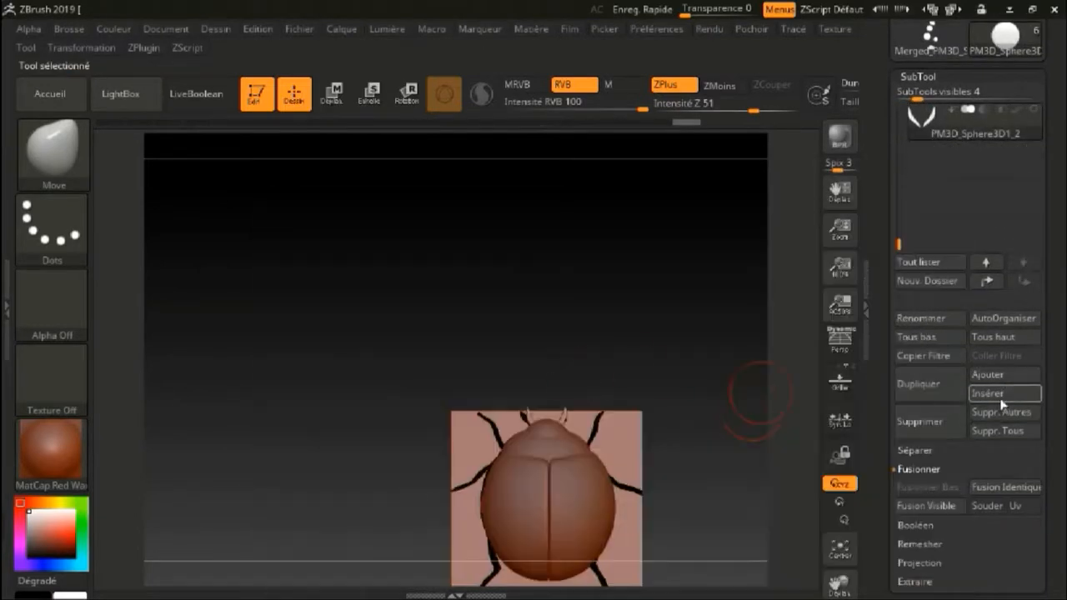
{"action": "left_click", "coordinate": [1004, 392]}
{"action": "left_click", "coordinate": [391, 380]}
Mirror the merged spots onto the right wing with ArrayMesh, using X mirror and an X offset of 2.1, and convert the array to a mesh
{"action": "left_click", "coordinate": [924, 386]}
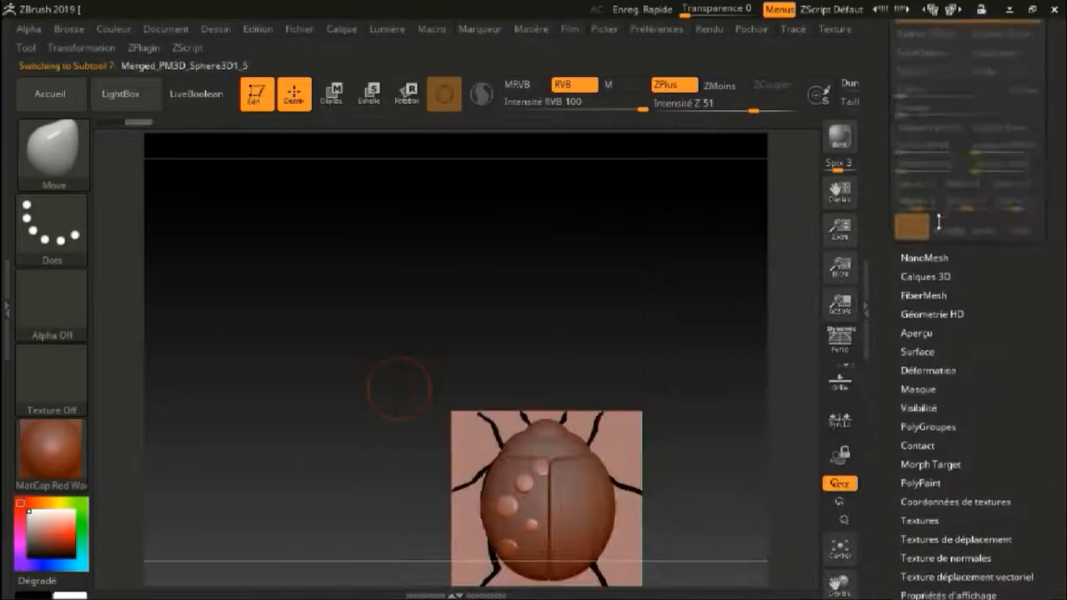
{"action": "left_click", "coordinate": [915, 309]}
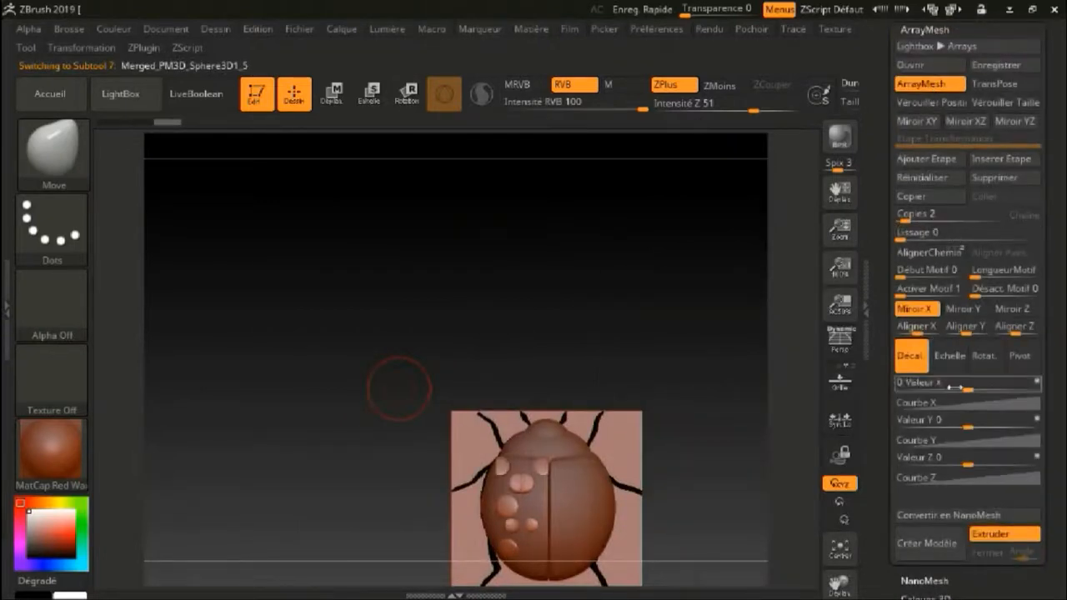
{"action": "left_click_drag", "start_coordinate": [968, 389], "coordinate": [995, 391]}
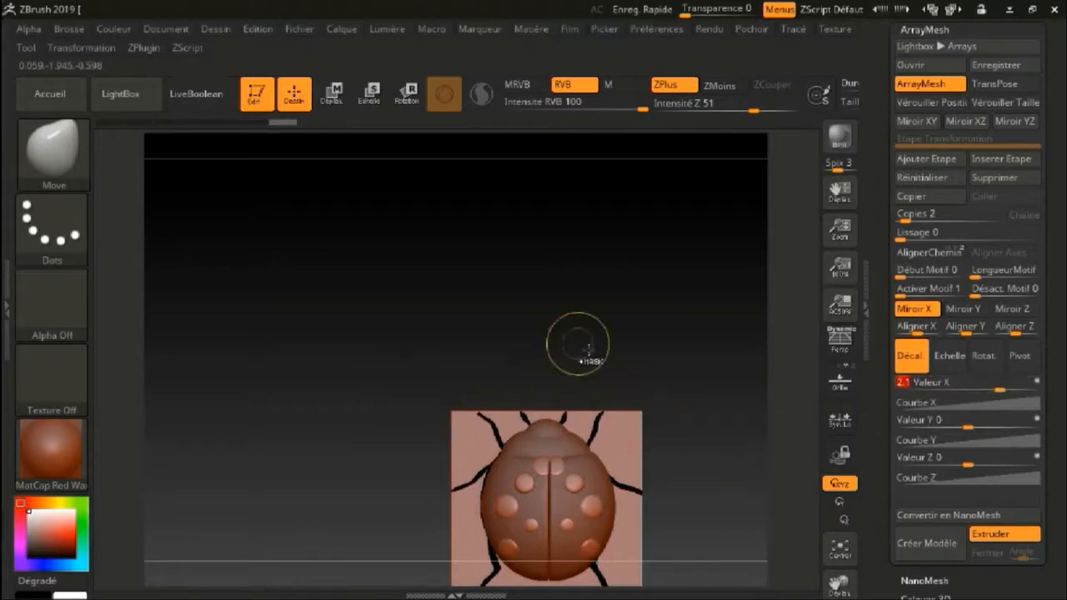
{"action": "right_click_drag", "start_coordinate": [586, 352], "coordinate": [625, 183], "text": "ctrl"}
{"action": "right_click_drag", "start_coordinate": [625, 183], "coordinate": [726, 325]}
{"action": "left_click", "coordinate": [926, 543]}
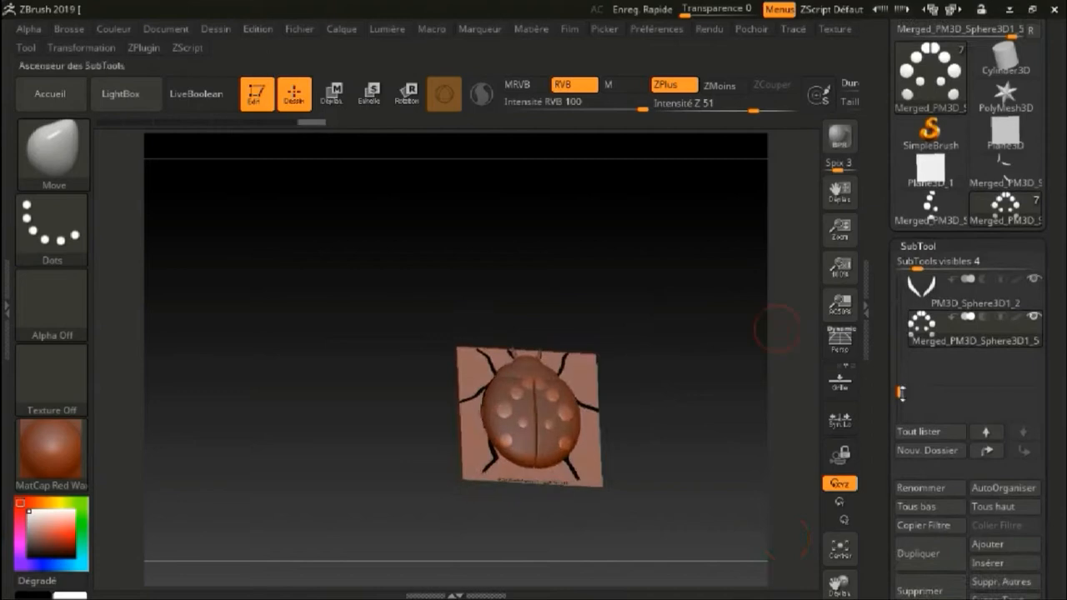
Make the legs subtool visible again
{"action": "left_click_drag", "start_coordinate": [898, 391], "coordinate": [898, 336]}
{"action": "left_click", "coordinate": [1033, 316]}
{"action": "right_click_drag", "start_coordinate": [737, 397], "coordinate": [698, 379]}
Select the legs and flatten them slightly along their height with the Flatten deformer
{"action": "left_click", "coordinate": [928, 332]}
{"action": "right_click_drag", "start_coordinate": [708, 333], "coordinate": [666, 417], "text": "ctrl"}
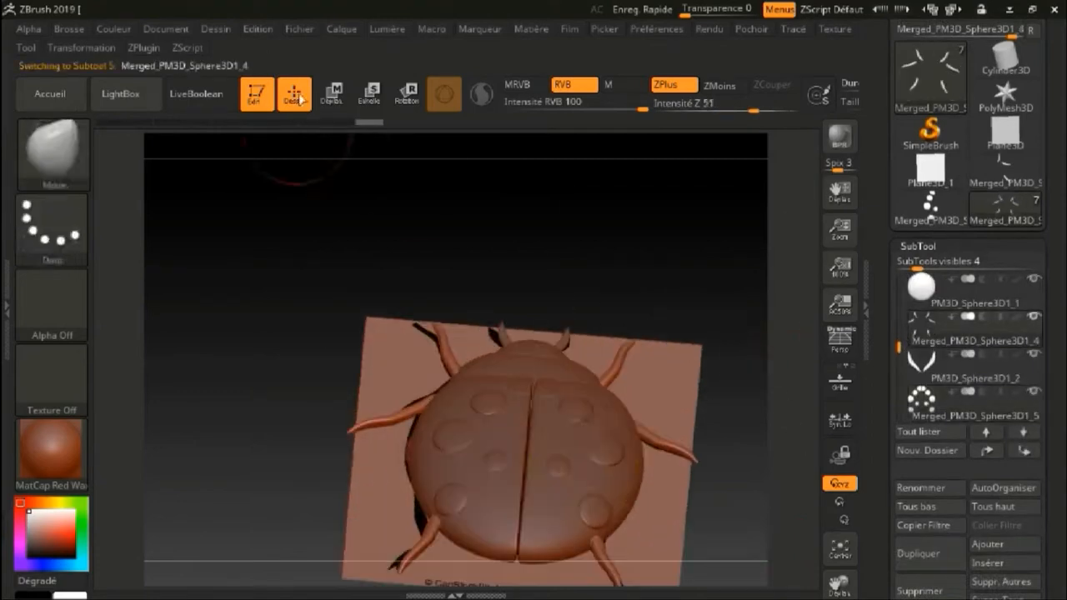
{"action": "left_click", "coordinate": [331, 93]}
{"action": "left_click", "coordinate": [470, 336]}
{"action": "left_click", "coordinate": [528, 425]}
{"action": "right_click_drag", "start_coordinate": [534, 416], "coordinate": [433, 190], "text": "alt"}
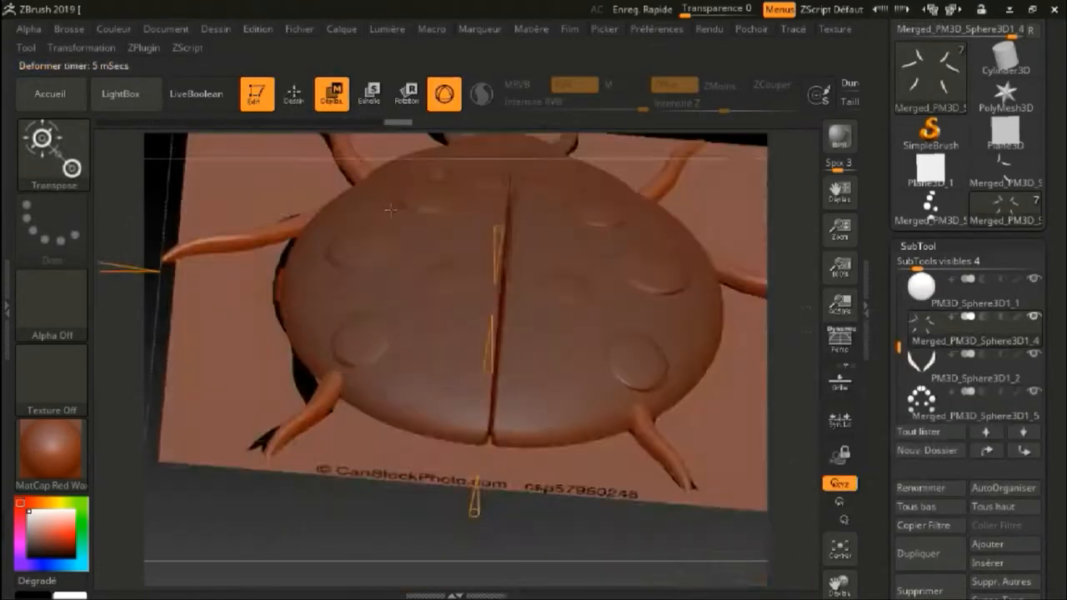
{"action": "right_click_drag", "start_coordinate": [625, 425], "coordinate": [625, 370]}
{"action": "left_click_drag", "start_coordinate": [490, 391], "coordinate": [490, 392]}
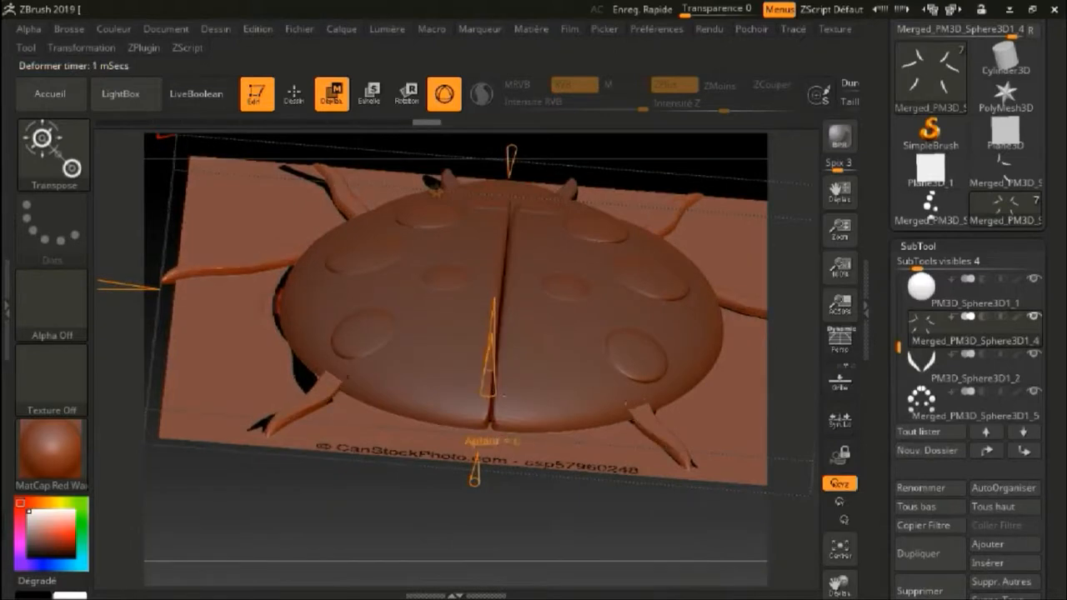
{"action": "right_click_drag", "start_coordinate": [490, 400], "coordinate": [467, 467], "text": "shift"}
{"action": "right_click_drag", "start_coordinate": [466, 467], "coordinate": [321, 281], "text": "ctrl"}
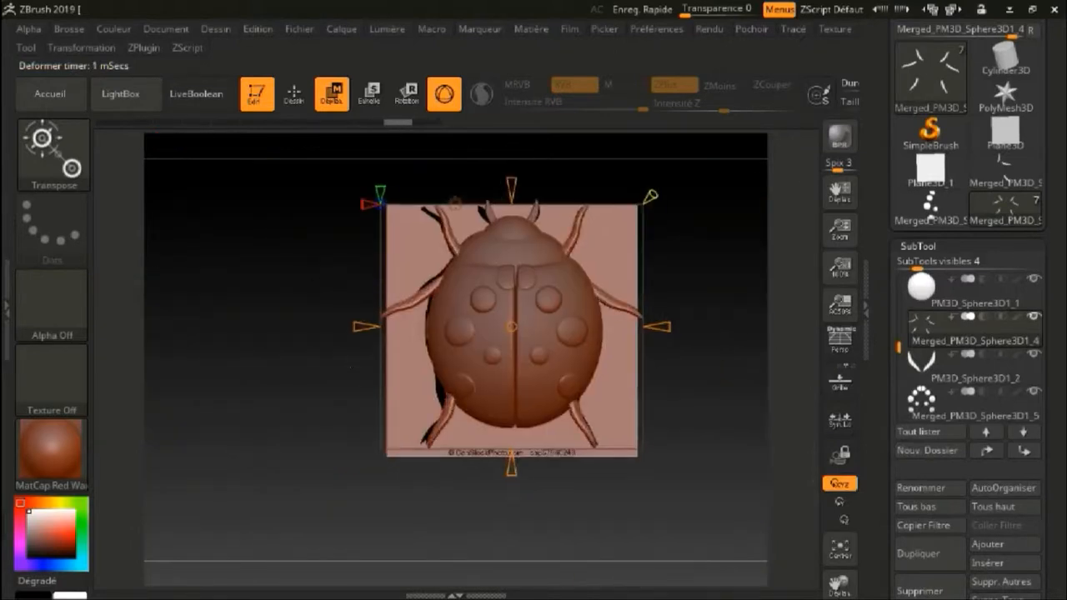
{"action": "right_click_drag", "start_coordinate": [351, 367], "coordinate": [337, 310]}
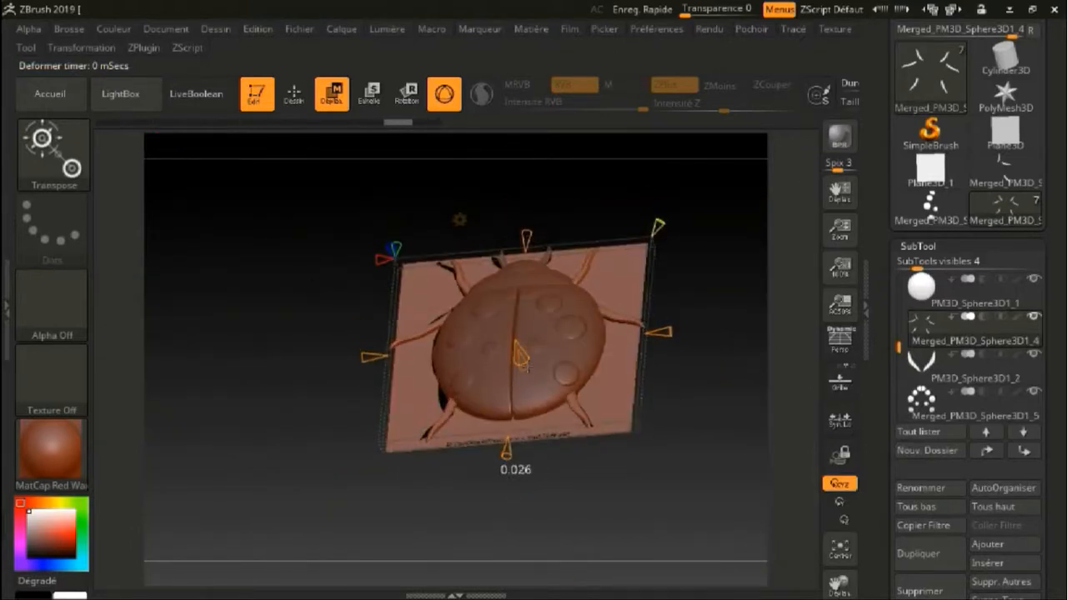
{"action": "mouse_move", "coordinate": [467, 375]}
{"action": "right_mouse_down"}
{"action": "mouse_move", "coordinate": [416, 392]}
{"action": "mouse_move", "coordinate": [350, 250]}
{"action": "right_mouse_up"}
{"action": "left_click", "coordinate": [294, 94]}
{"action": "mouse_move", "coordinate": [287, 350]}
{"action": "right_mouse_down"}
{"action": "mouse_move", "coordinate": [302, 382]}
{"action": "mouse_move", "coordinate": [311, 351]}
{"action": "mouse_move", "coordinate": [226, 413]}
{"action": "mouse_move", "coordinate": [237, 424]}
{"action": "right_mouse_up"}
Select the wing shell and fill it with a red colour
{"action": "left_click_drag", "start_coordinate": [900, 357], "coordinate": [914, 322]}
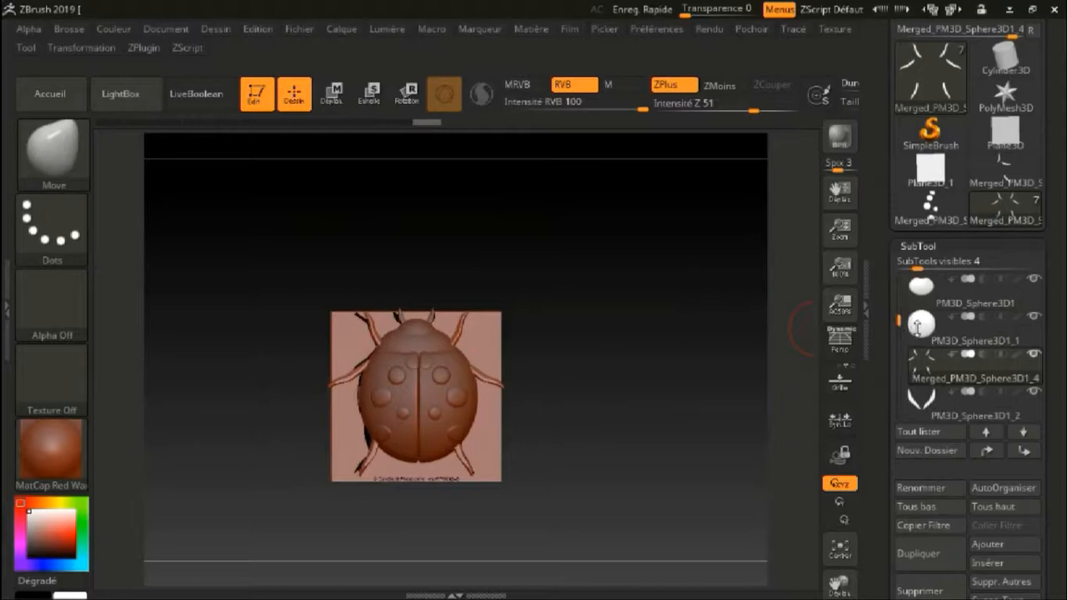
{"action": "left_click", "coordinate": [925, 321]}
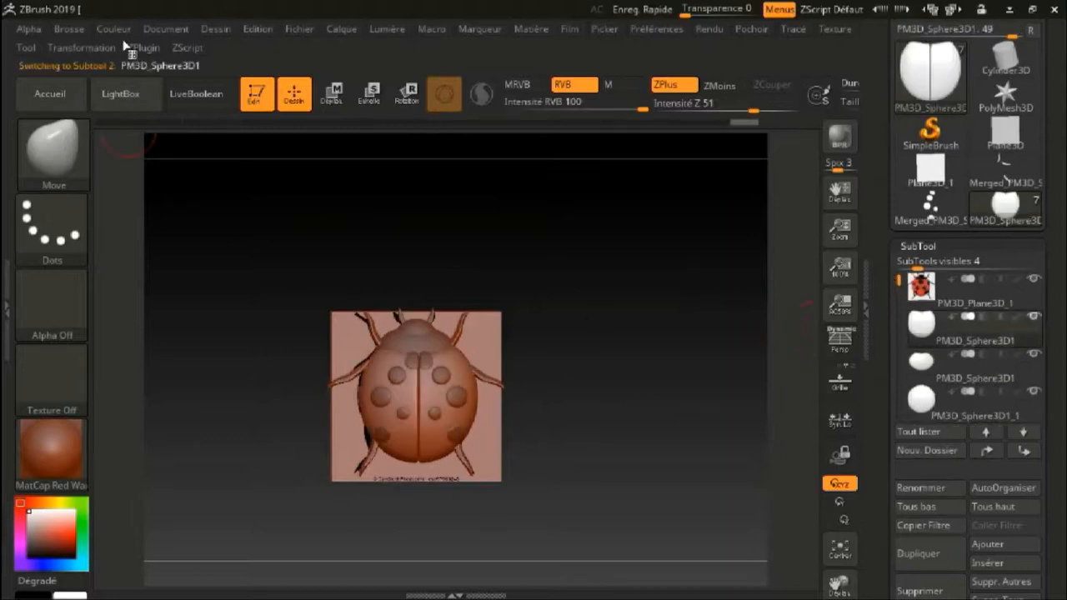
{"action": "left_click", "coordinate": [114, 29]}
{"action": "left_click", "coordinate": [233, 210]}
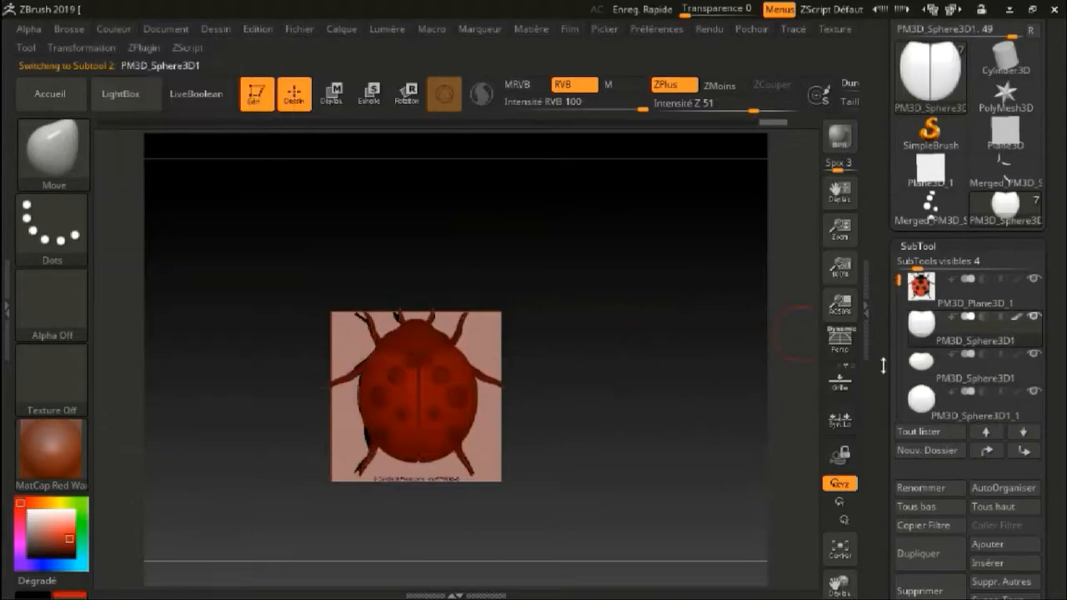
Fill both head sections with a near-black colour, RGB 21, 21, 21
{"action": "left_click", "coordinate": [114, 28]}
{"action": "left_click", "coordinate": [133, 295]}
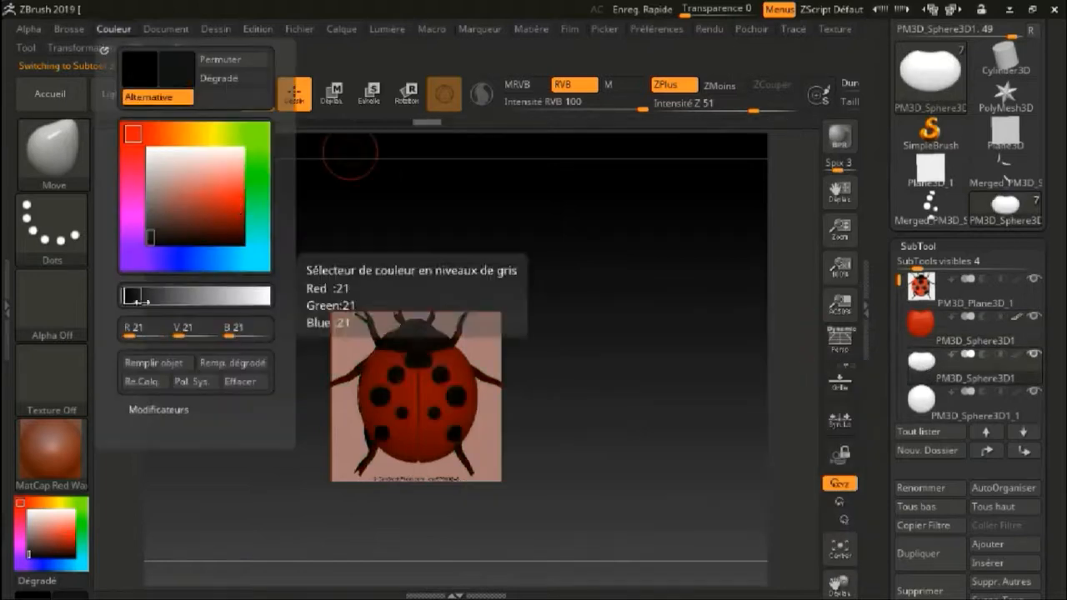
{"action": "left_click", "coordinate": [160, 367]}
{"action": "left_click", "coordinate": [920, 406]}
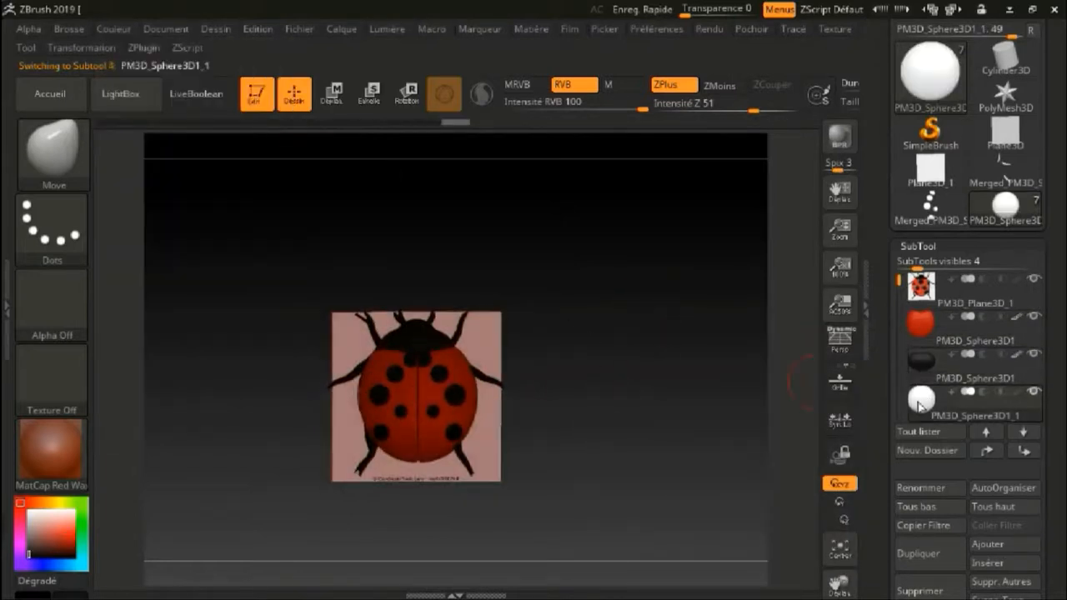
{"action": "left_click", "coordinate": [123, 28]}
{"action": "left_click", "coordinate": [159, 368]}
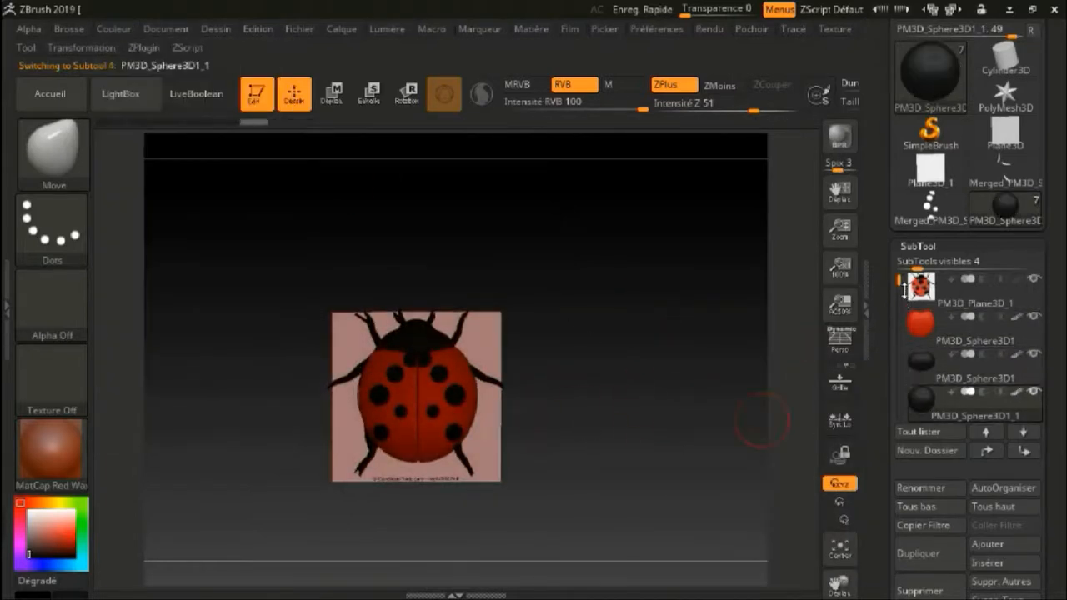
Fill the legs and the antennae with the same near-black colour
{"action": "left_click_drag", "start_coordinate": [904, 289], "coordinate": [904, 325]}
{"action": "left_click", "coordinate": [921, 364]}
{"action": "left_click", "coordinate": [114, 30]}
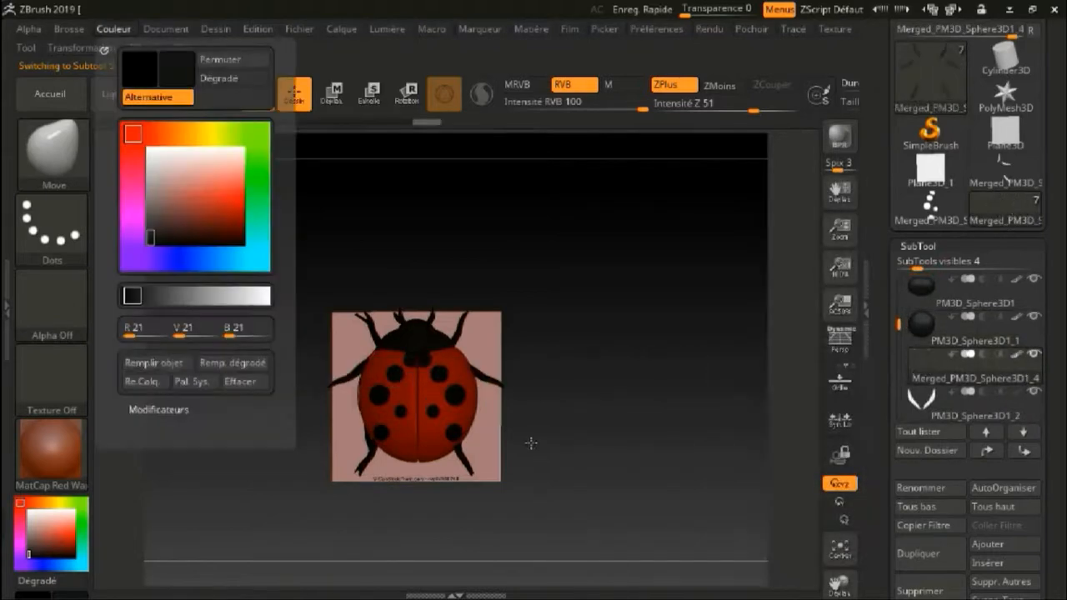
{"action": "left_click", "coordinate": [921, 402]}
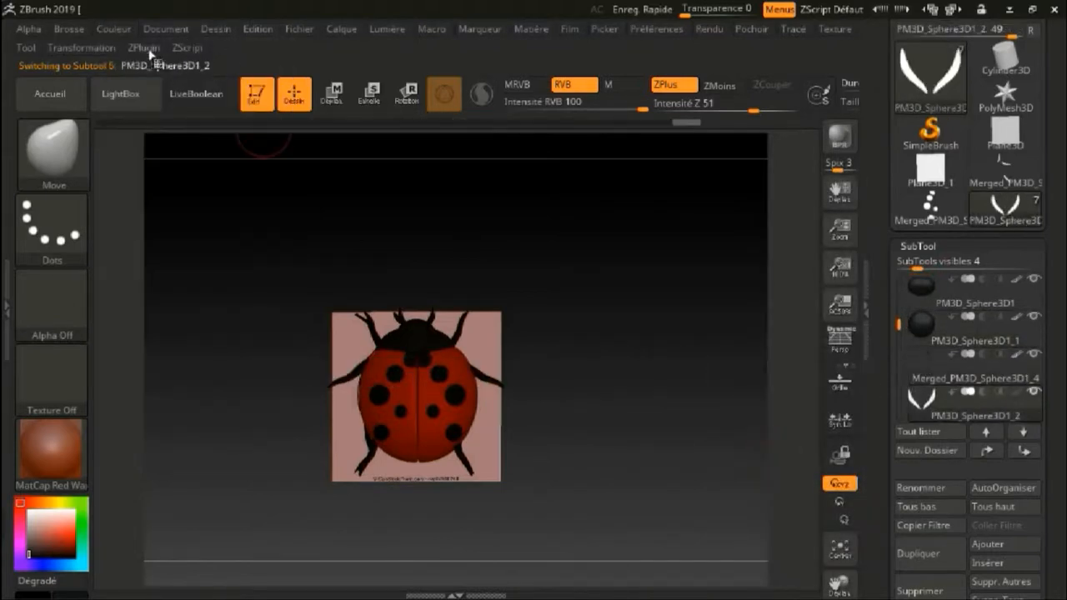
{"action": "left_click", "coordinate": [114, 28]}
{"action": "left_click", "coordinate": [159, 367]}
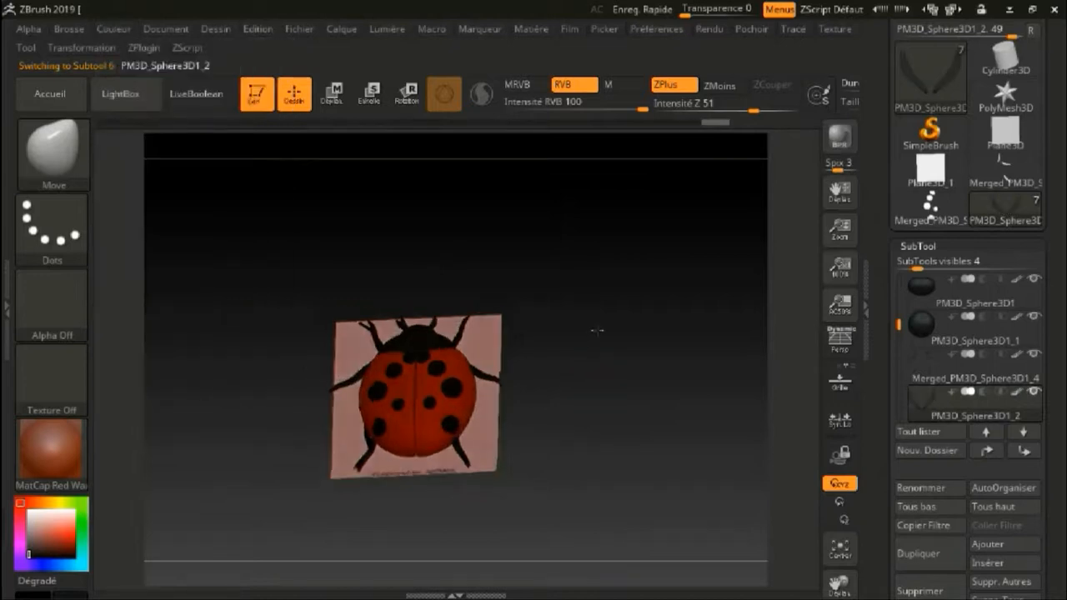
Fill the merged wing spots with the same near-black colour and hide the reference image plane
{"action": "left_click_drag", "start_coordinate": [900, 327], "coordinate": [900, 271]}
{"action": "left_click", "coordinate": [914, 360]}
{"action": "left_click", "coordinate": [113, 29]}
{"action": "left_click", "coordinate": [159, 367]}
{"action": "left_click", "coordinate": [1033, 279]}
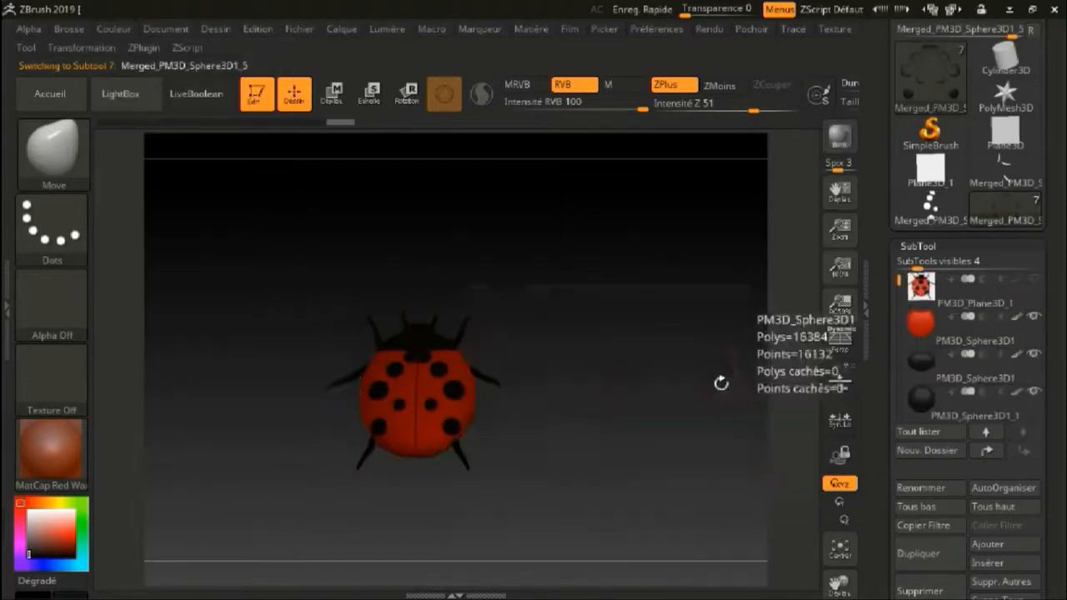
Switch the model's material to MAH_Shiny and check the ladybug from above
{"action": "left_click_drag", "start_coordinate": [720, 380], "coordinate": [617, 390], "text": "shift"}
{"action": "left_click", "coordinate": [55, 455]}
{"action": "left_click", "coordinate": [147, 151]}
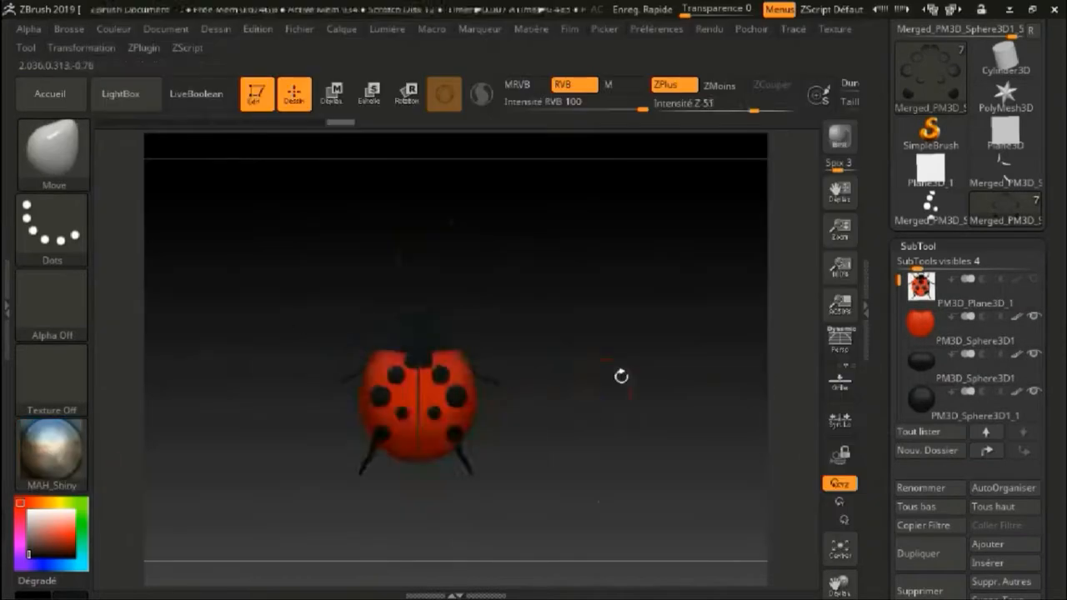
{"action": "right_click_drag", "start_coordinate": [620, 375], "coordinate": [642, 489], "text": "ctrl"}
{"action": "left_click_drag", "start_coordinate": [643, 488], "coordinate": [690, 493]}
{"action": "right_click_drag", "start_coordinate": [689, 492], "coordinate": [646, 442], "text": "ctrl"}
{"action": "left_click_drag", "start_coordinate": [640, 466], "coordinate": [658, 471]}
{"action": "right_click_drag", "start_coordinate": [659, 471], "coordinate": [667, 442], "text": "ctrl"}
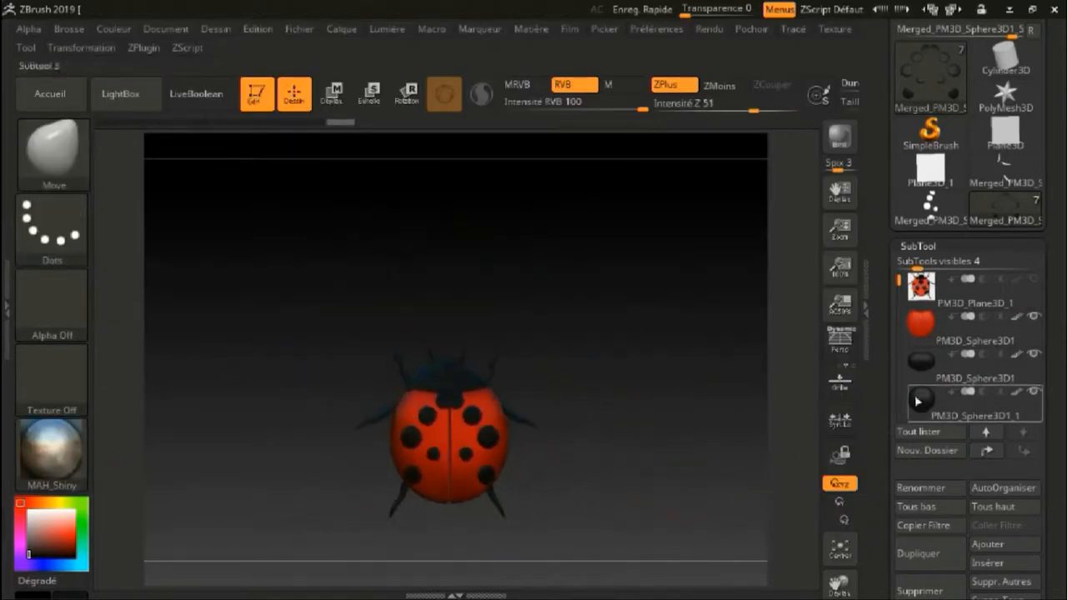
Insert a Sphere3D as a new subtool, select it and activate the move gizmo
{"action": "right_click_drag", "start_coordinate": [642, 392], "coordinate": [628, 431], "text": "ctrl"}
{"action": "left_click", "coordinate": [1000, 566]}
{"action": "left_click", "coordinate": [350, 319]}
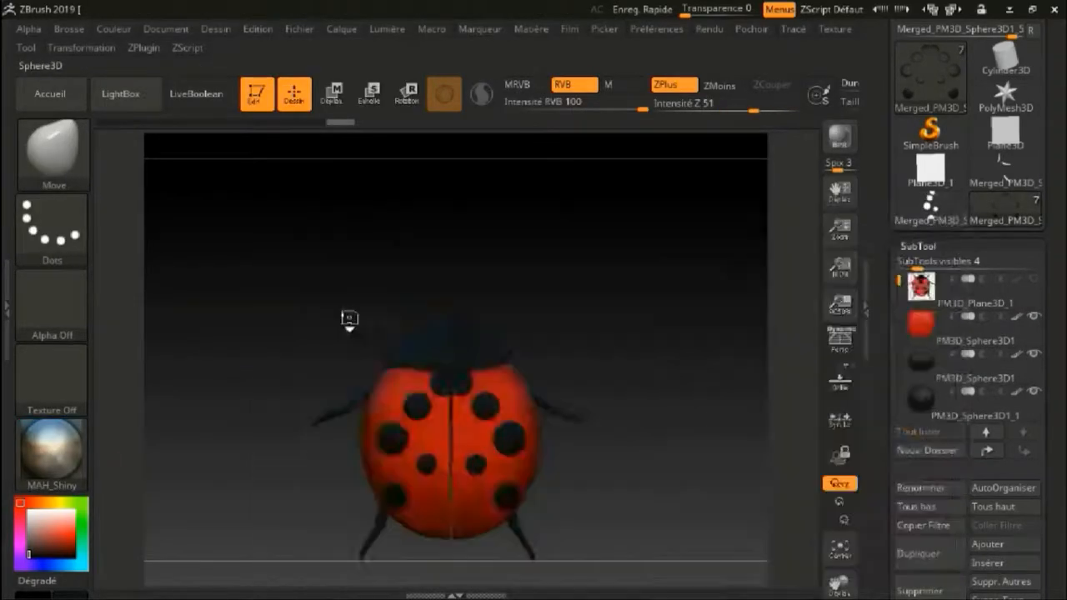
{"action": "left_click_drag", "start_coordinate": [216, 176], "coordinate": [235, 96]}
{"action": "key", "text": "w"}
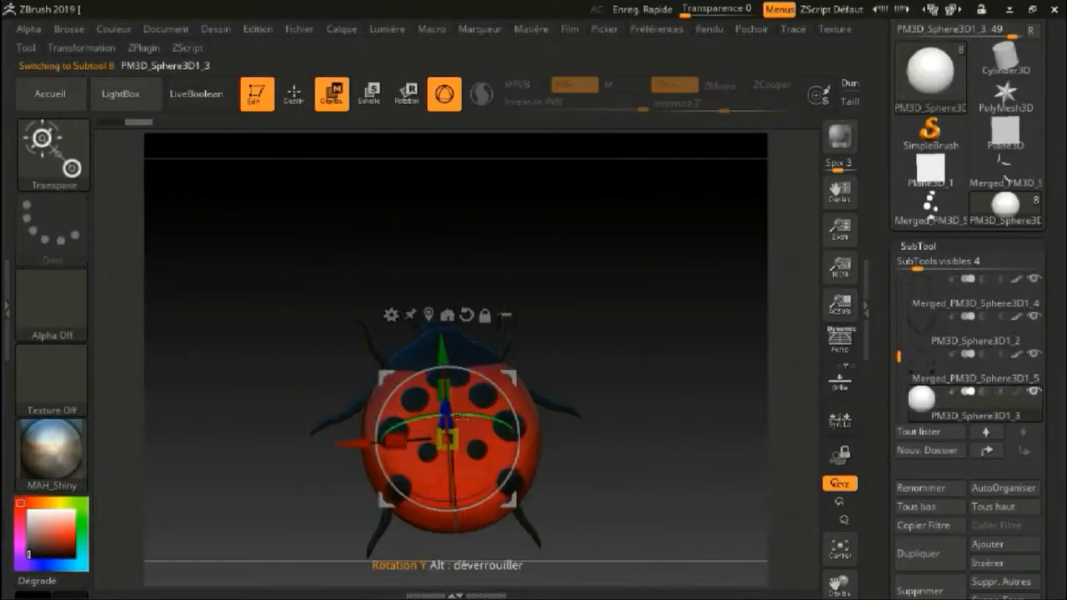
{"action": "left_click", "coordinate": [919, 554]}
{"action": "left_click_drag", "start_coordinate": [443, 349], "coordinate": [446, 406]}
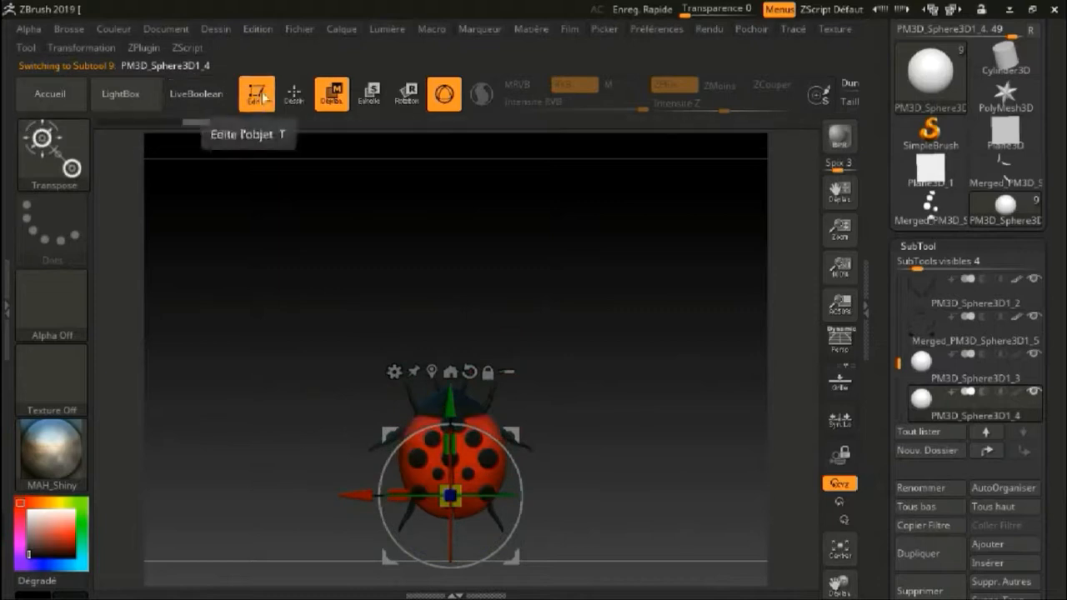
{"action": "left_click", "coordinate": [293, 94]}
{"action": "left_click", "coordinate": [920, 590]}
Shrink the new sphere and move it onto one side of the ladybug's head
{"action": "left_click", "coordinate": [333, 94]}
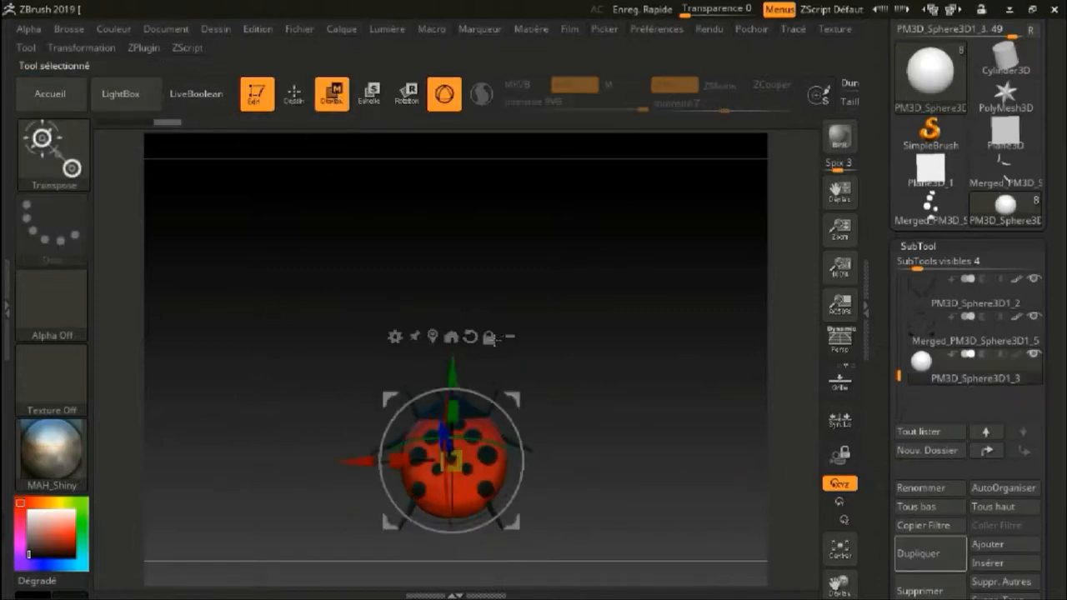
{"action": "left_click_drag", "start_coordinate": [462, 306], "coordinate": [462, 302]}
{"action": "left_click_drag", "start_coordinate": [683, 367], "coordinate": [625, 317]}
{"action": "left_click_drag", "start_coordinate": [423, 357], "coordinate": [427, 363]}
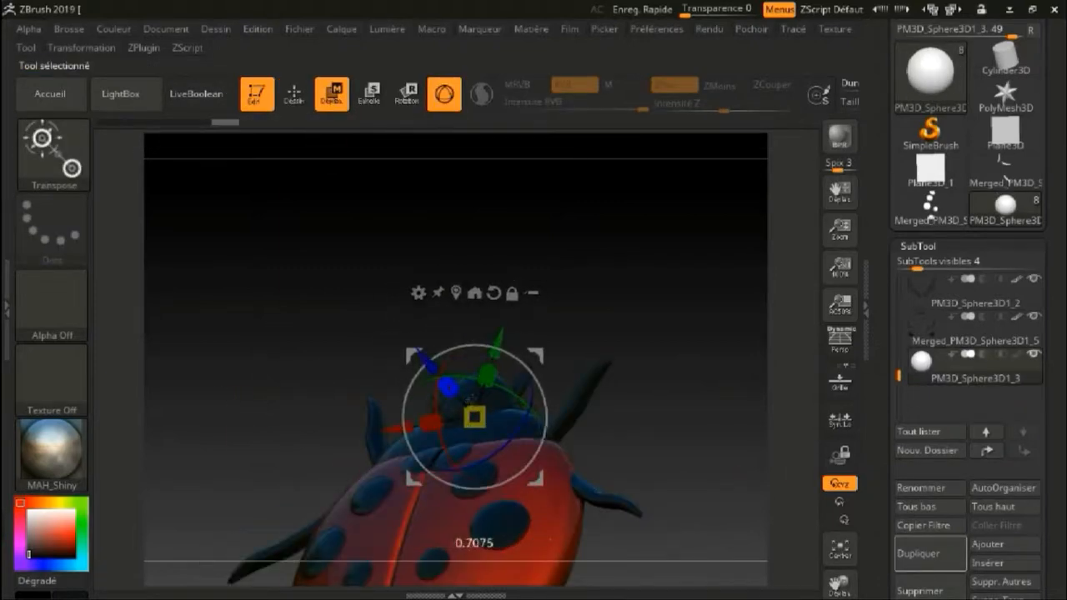
{"action": "left_click_drag", "start_coordinate": [634, 316], "coordinate": [692, 366]}
{"action": "left_click_drag", "start_coordinate": [365, 395], "coordinate": [422, 396]}
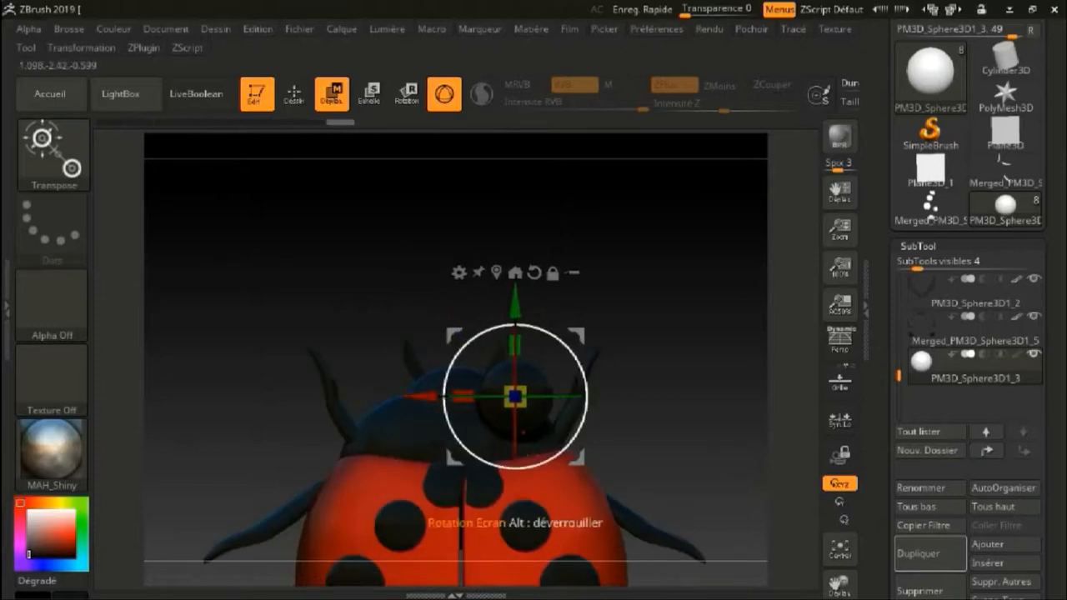
Fine-tune the sphere's height and depth until it sits partly embedded in the side of the head
{"action": "left_click_drag", "start_coordinate": [515, 310], "coordinate": [515, 331]}
{"action": "left_click_drag", "start_coordinate": [666, 367], "coordinate": [587, 367]}
{"action": "left_click_drag", "start_coordinate": [423, 400], "coordinate": [382, 392]}
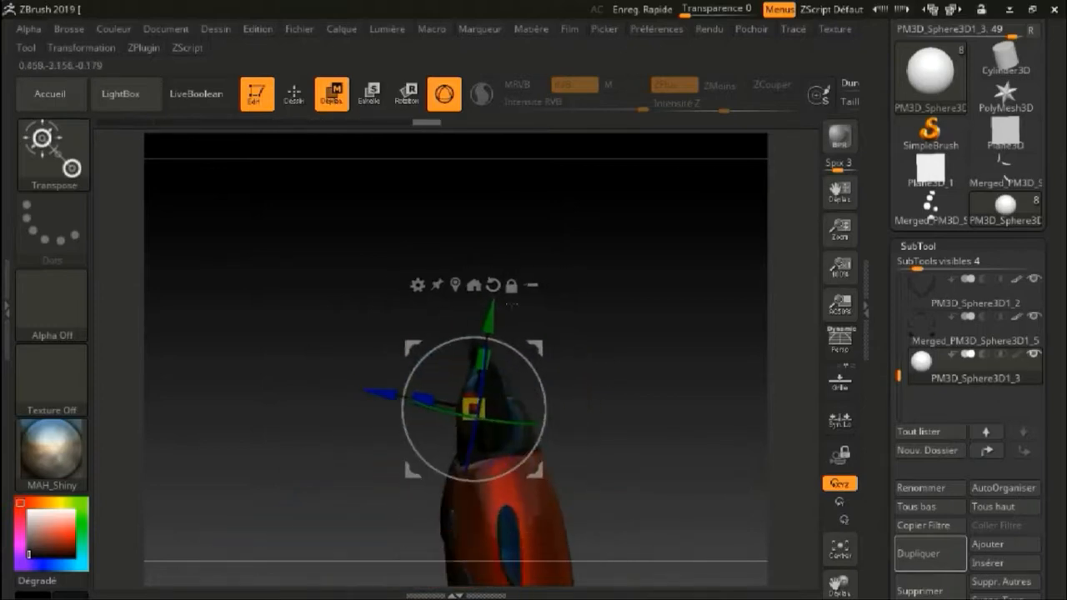
{"action": "left_click_drag", "start_coordinate": [491, 314], "coordinate": [490, 329]}
{"action": "left_click_drag", "start_coordinate": [567, 380], "coordinate": [649, 378]}
{"action": "mouse_move", "coordinate": [473, 448]}
{"action": "left_mouse_down"}
{"action": "mouse_move", "coordinate": [439, 388]}
{"action": "mouse_move", "coordinate": [409, 377]}
{"action": "mouse_move", "coordinate": [419, 385]}
{"action": "left_mouse_up"}
{"action": "left_click_drag", "start_coordinate": [300, 350], "coordinate": [230, 329]}
Fill the embedded sphere with a near-white colour, RGB 248, 248, 248
{"action": "key", "text": "q"}
{"action": "left_click", "coordinate": [114, 30]}
{"action": "left_click", "coordinate": [263, 295]}
{"action": "left_click", "coordinate": [155, 362]}
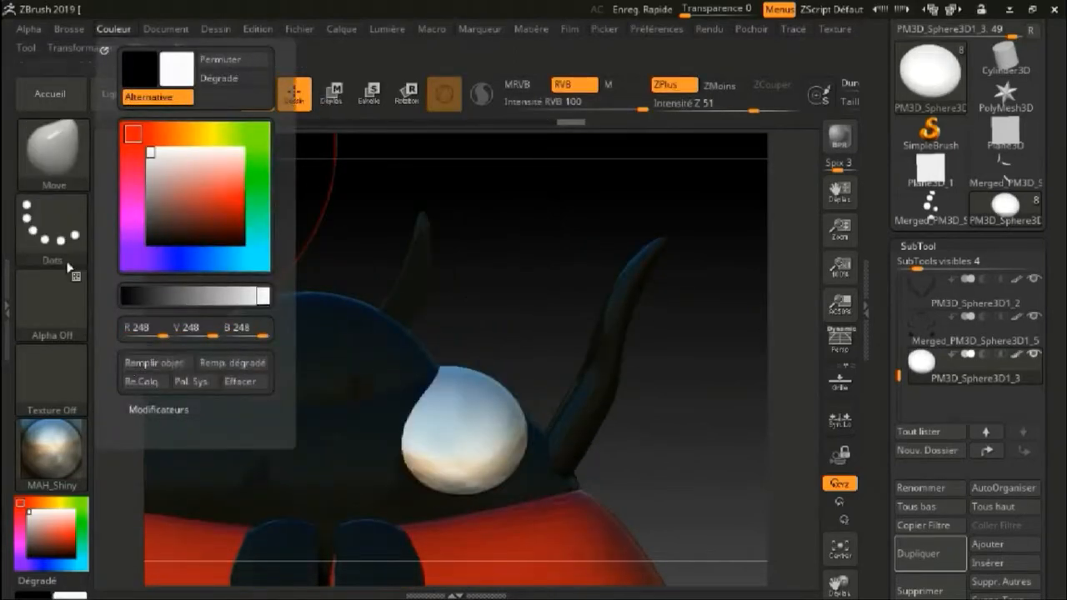
Reshape the white sphere with the Move brush so it follows the side of the head as a patch
{"action": "mouse_move", "coordinate": [667, 358]}
{"action": "left_mouse_down"}
{"action": "mouse_move", "coordinate": [534, 417]}
{"action": "mouse_move", "coordinate": [498, 417]}
{"action": "mouse_move", "coordinate": [485, 401]}
{"action": "left_mouse_up"}
{"action": "left_click_drag", "start_coordinate": [666, 417], "coordinate": [631, 357]}
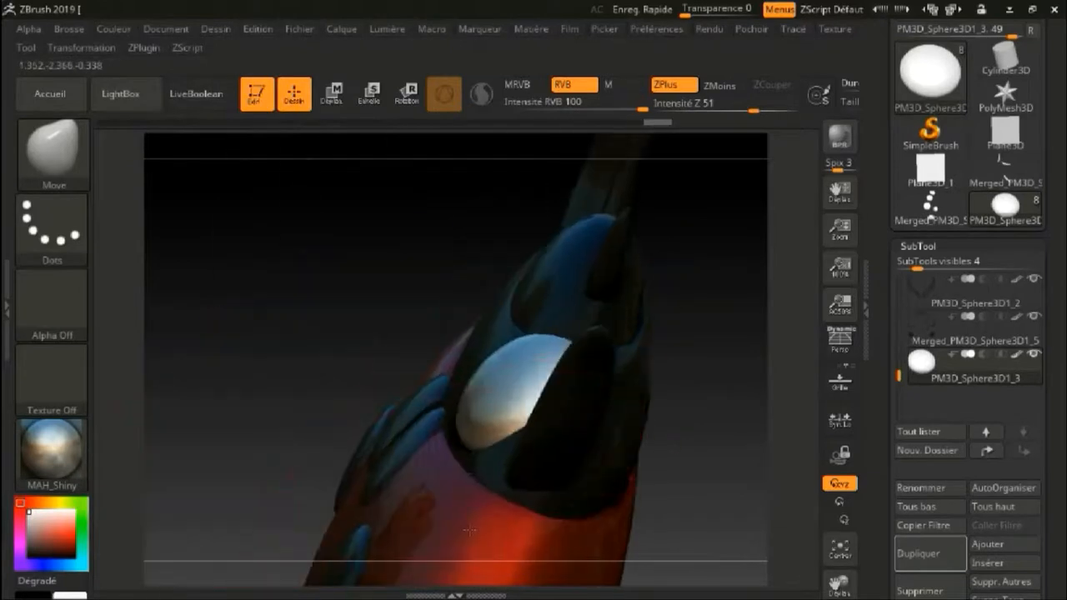
{"action": "mouse_move", "coordinate": [504, 413]}
{"action": "left_mouse_down"}
{"action": "mouse_move", "coordinate": [533, 379]}
{"action": "mouse_move", "coordinate": [520, 387]}
{"action": "left_mouse_up"}
{"action": "left_click_drag", "start_coordinate": [659, 400], "coordinate": [570, 495]}
{"action": "right_click_drag", "start_coordinate": [667, 367], "coordinate": [672, 214], "text": "ctrl"}
{"action": "left_click_drag", "start_coordinate": [672, 215], "coordinate": [688, 343]}
Mirror the white patch to the other side of the head using a two-copy ArrayMesh with X mirroring and an X offset
{"action": "left_click_drag", "start_coordinate": [1057, 541], "coordinate": [1057, 268]}
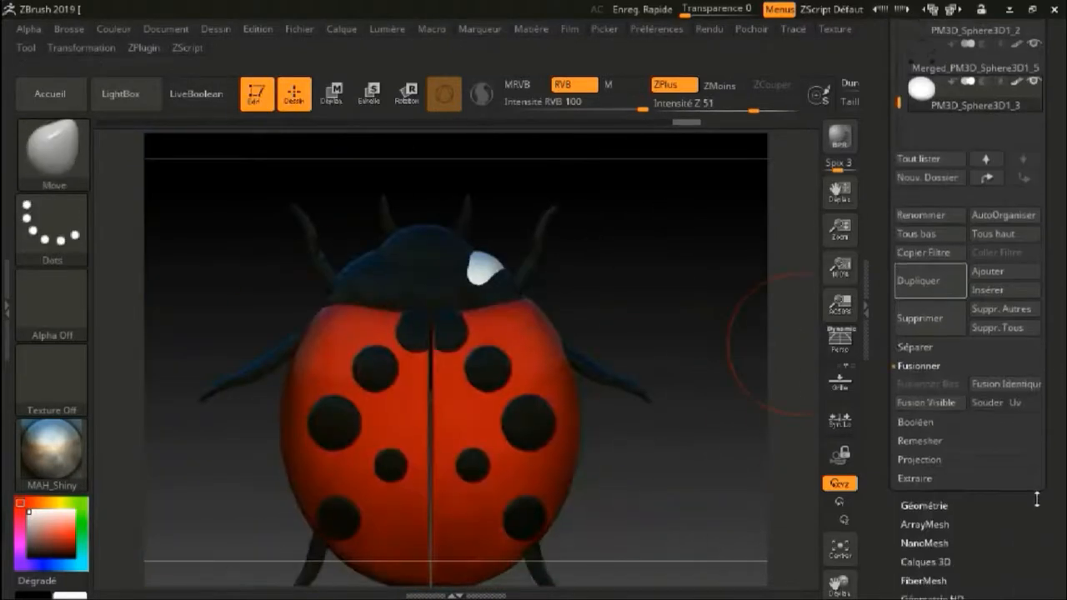
{"action": "left_click", "coordinate": [952, 529]}
{"action": "left_click_drag", "start_coordinate": [933, 71], "coordinate": [930, 362]}
{"action": "left_click", "coordinate": [927, 358]}
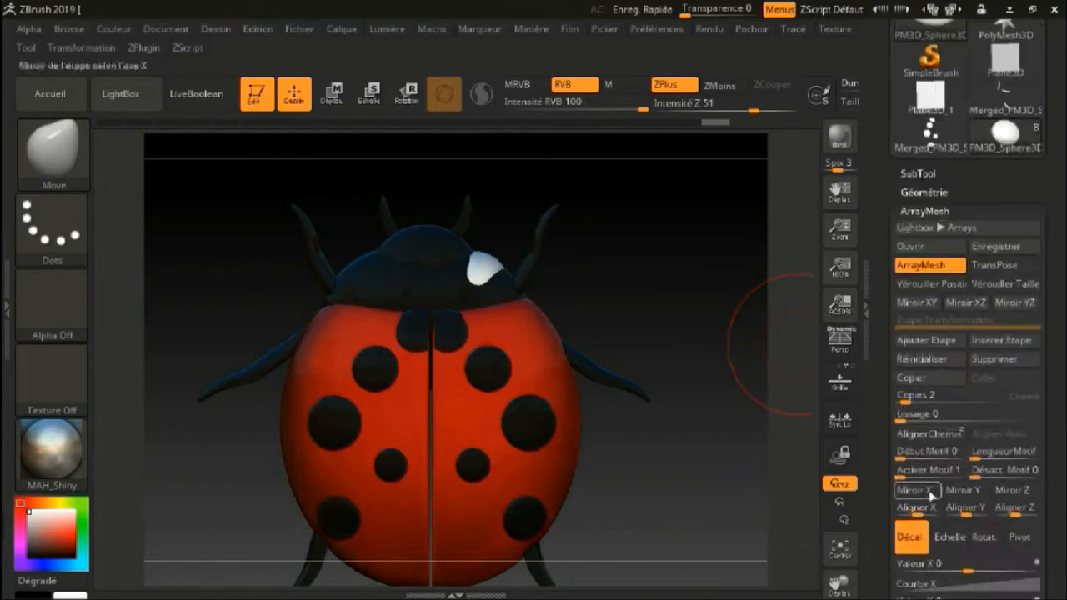
{"action": "left_click", "coordinate": [932, 491]}
{"action": "left_click_drag", "start_coordinate": [966, 571], "coordinate": [934, 576]}
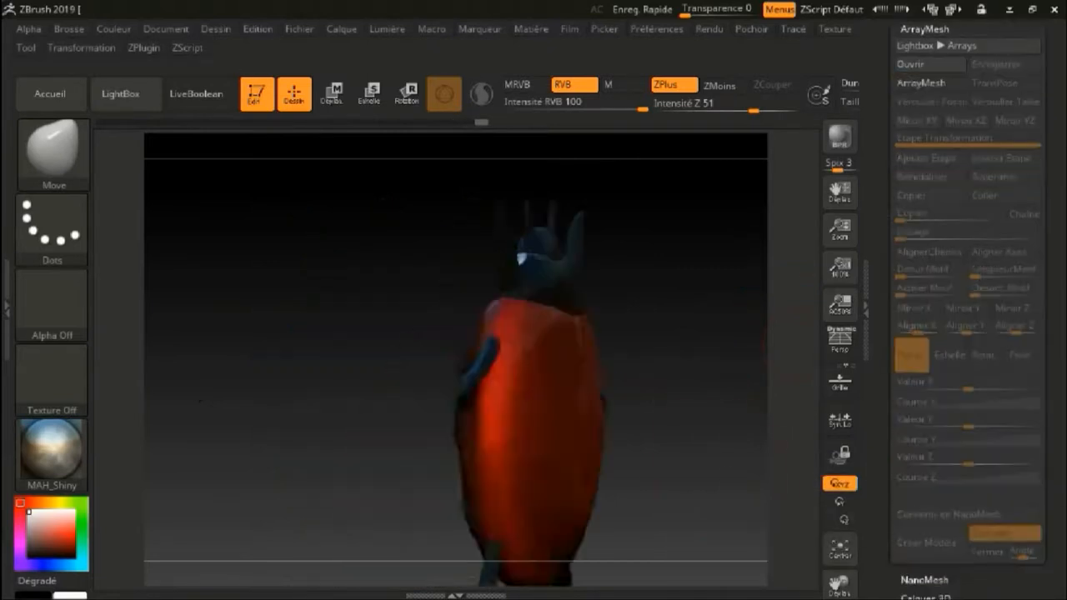
{"action": "mouse_move", "coordinate": [555, 401]}
{"action": "right_mouse_down", "text": "ctrl"}
{"action": "mouse_move", "coordinate": [562, 507]}
{"action": "mouse_move", "coordinate": [588, 400]}
{"action": "mouse_move", "coordinate": [584, 517]}
{"action": "mouse_move", "coordinate": [533, 391]}
{"action": "right_mouse_up", "text": "ctrl"}
Insert another Sphere3D as a subtool below the mirrored white patches
{"action": "left_click_drag", "start_coordinate": [1047, 225], "coordinate": [1044, 409]}
{"action": "left_click", "coordinate": [925, 315]}
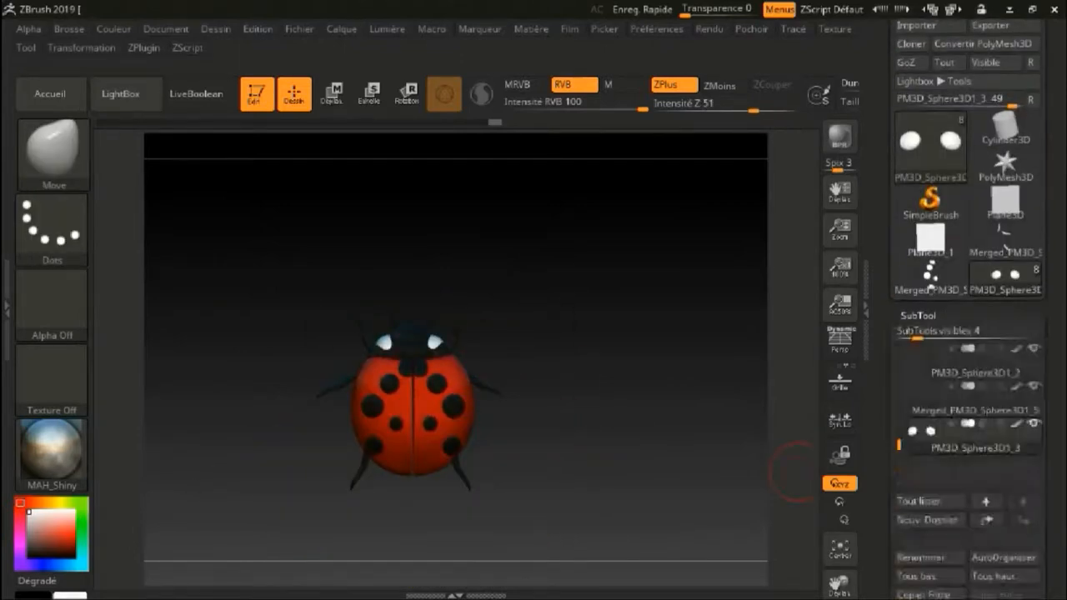
{"action": "left_click_drag", "start_coordinate": [1034, 576], "coordinate": [1028, 391]}
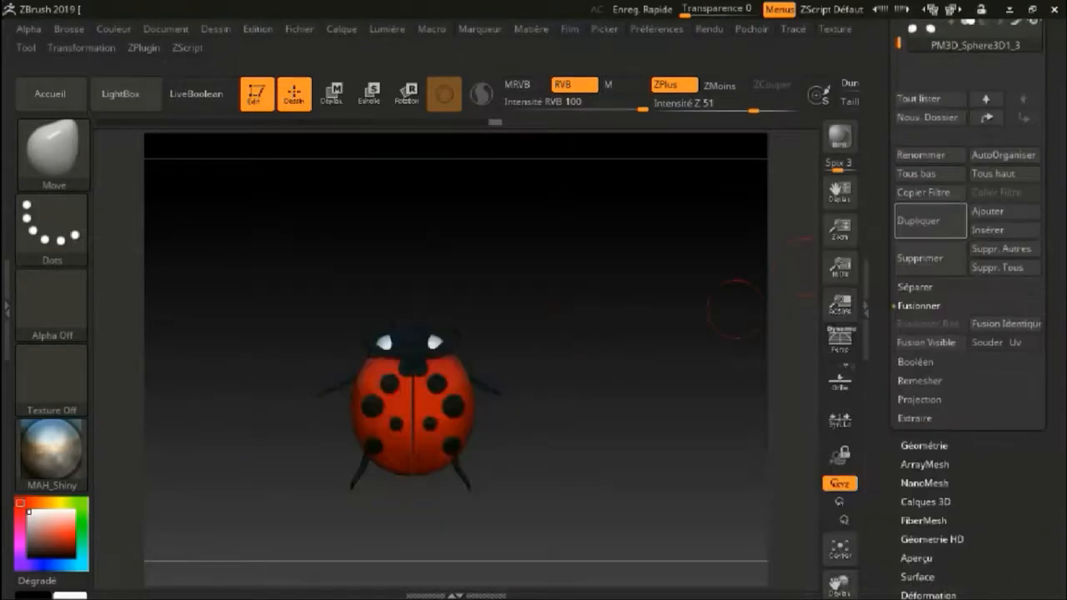
{"action": "left_click", "coordinate": [991, 230]}
{"action": "left_click", "coordinate": [983, 229]}
{"action": "left_click", "coordinate": [985, 232]}
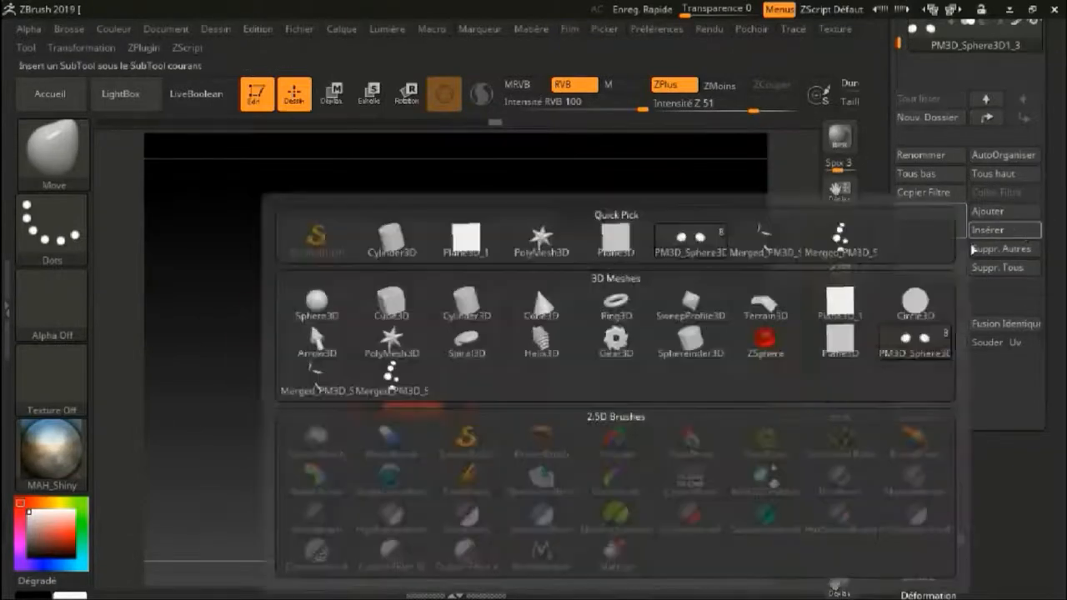
{"action": "left_click", "coordinate": [313, 303]}
Shrink the second sphere and move it forward to the front of the head
{"action": "left_click", "coordinate": [333, 93]}
{"action": "left_click_drag", "start_coordinate": [612, 274], "coordinate": [611, 246]}
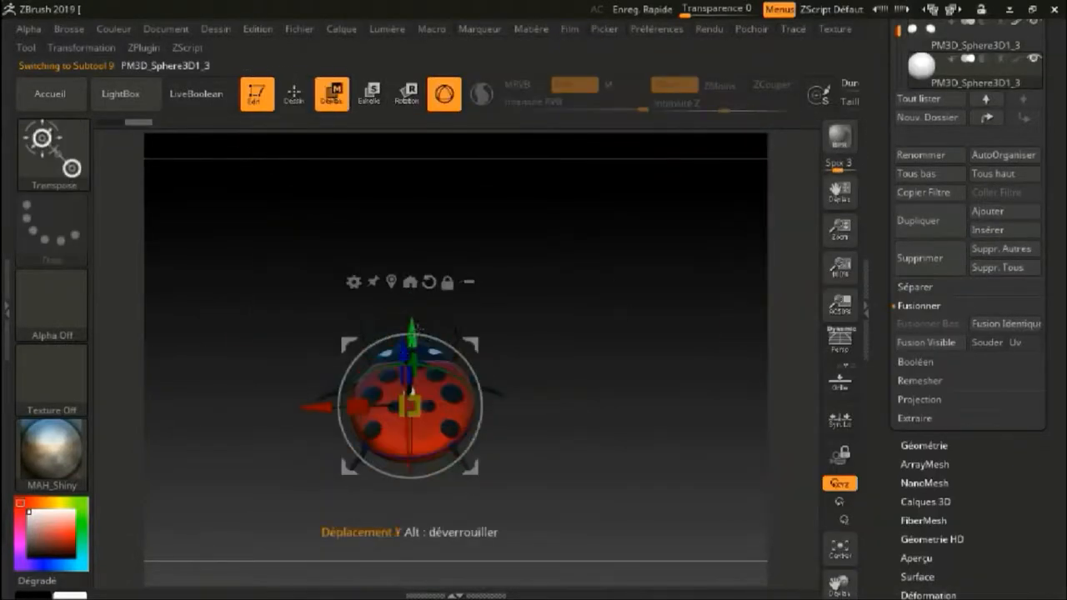
{"action": "left_click_drag", "start_coordinate": [410, 335], "coordinate": [414, 218]}
{"action": "mouse_move", "coordinate": [415, 288]}
{"action": "left_mouse_down"}
{"action": "mouse_move", "coordinate": [433, 290]}
{"action": "mouse_move", "coordinate": [420, 290]}
{"action": "left_mouse_up"}
{"action": "right_click_drag", "start_coordinate": [450, 379], "coordinate": [458, 466], "text": "ctrl"}
{"action": "left_click_drag", "start_coordinate": [415, 215], "coordinate": [413, 368]}
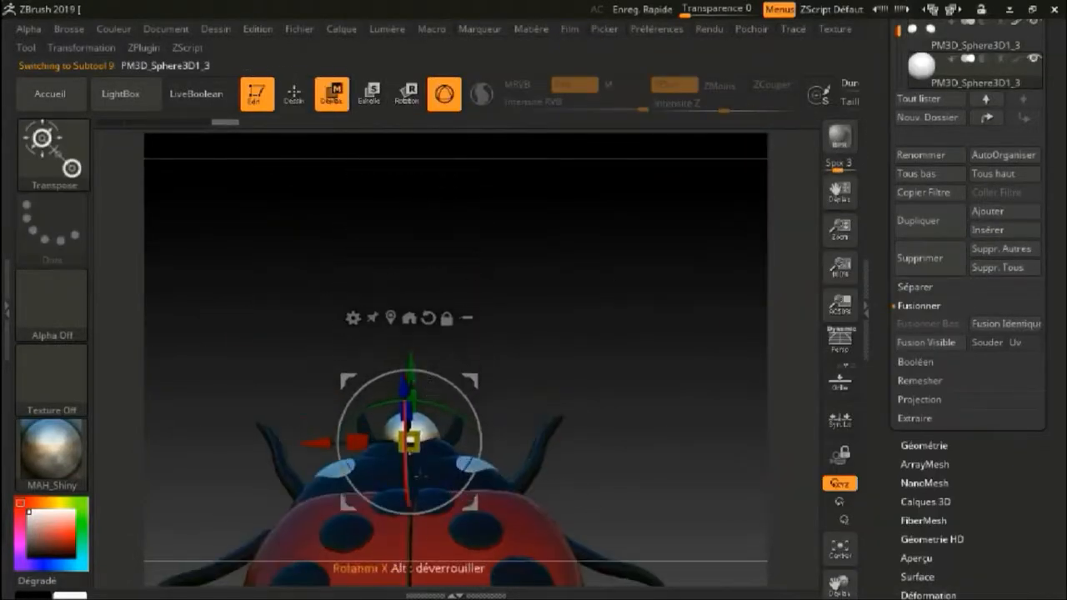
Scale the front sphere down further and shift it slightly sideways from the head's centre line
{"action": "right_click_drag", "start_coordinate": [442, 492], "coordinate": [442, 441], "text": "ctrl"}
{"action": "right_click_drag", "start_coordinate": [441, 442], "coordinate": [458, 283], "text": "shift"}
{"action": "right_click_drag", "start_coordinate": [459, 284], "coordinate": [462, 315], "text": "ctrl"}
{"action": "left_click_drag", "start_coordinate": [455, 289], "coordinate": [432, 292]}
{"action": "left_click_drag", "start_coordinate": [358, 290], "coordinate": [377, 290]}
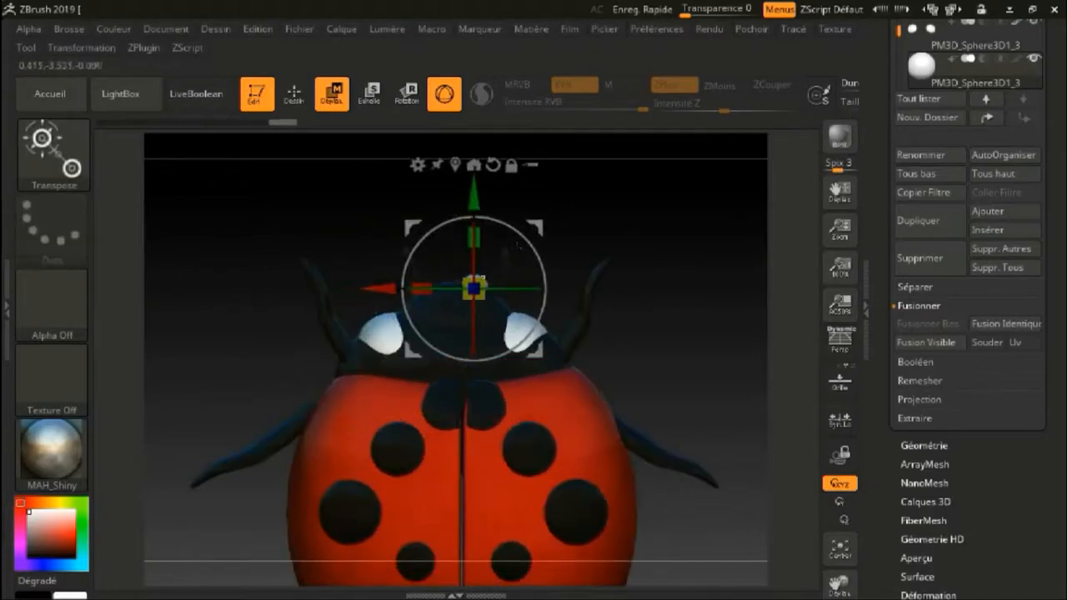
Embed the small sphere in the head's upper front surface, off-centre near the base of one inner antenna
{"action": "right_click_drag", "start_coordinate": [377, 316], "coordinate": [500, 467]}
{"action": "right_click_drag", "start_coordinate": [500, 466], "coordinate": [536, 465], "text": "ctrl"}
{"action": "left_click_drag", "start_coordinate": [513, 359], "coordinate": [455, 382]}
{"action": "left_click_drag", "start_coordinate": [543, 348], "coordinate": [523, 357]}
{"action": "right_click_drag", "start_coordinate": [479, 466], "coordinate": [521, 379]}
{"action": "left_click_drag", "start_coordinate": [530, 361], "coordinate": [605, 309]}
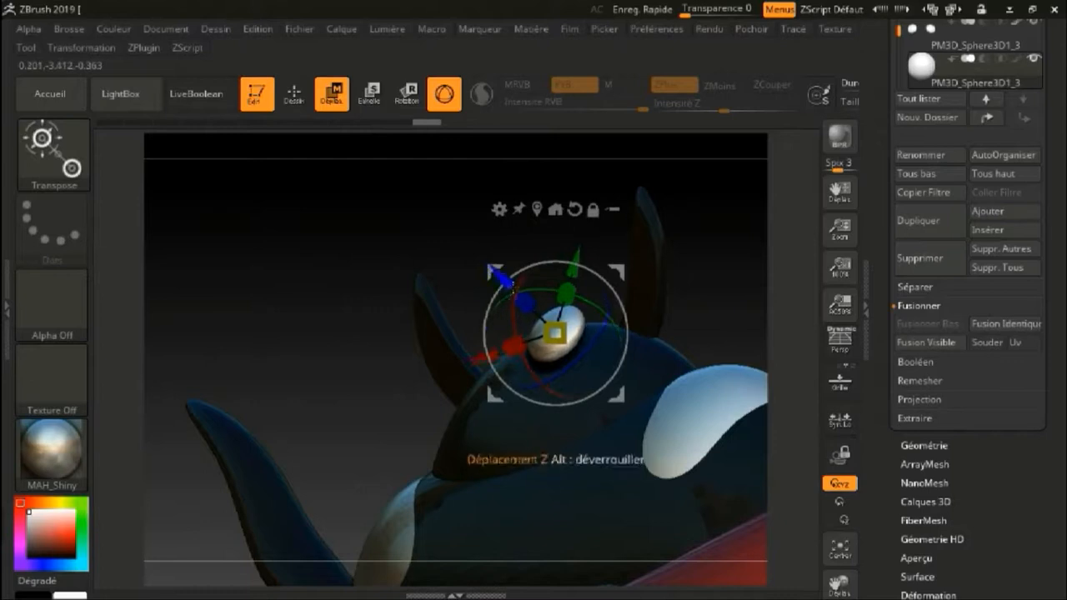
{"action": "left_click_drag", "start_coordinate": [512, 287], "coordinate": [529, 305]}
{"action": "right_click_drag", "start_coordinate": [531, 309], "coordinate": [602, 396]}
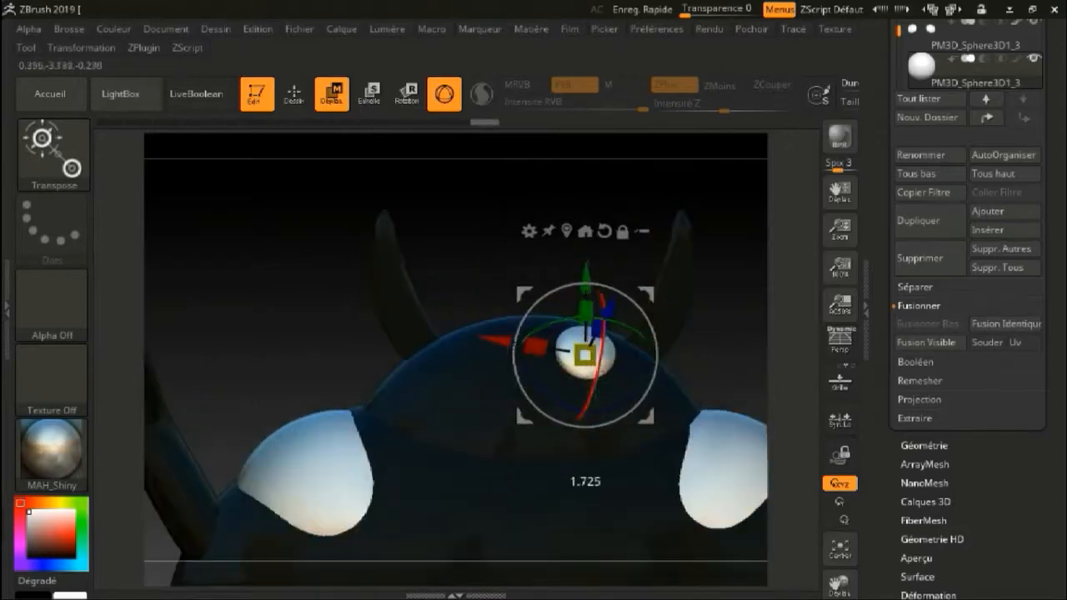
{"action": "left_click_drag", "start_coordinate": [594, 405], "coordinate": [615, 409]}
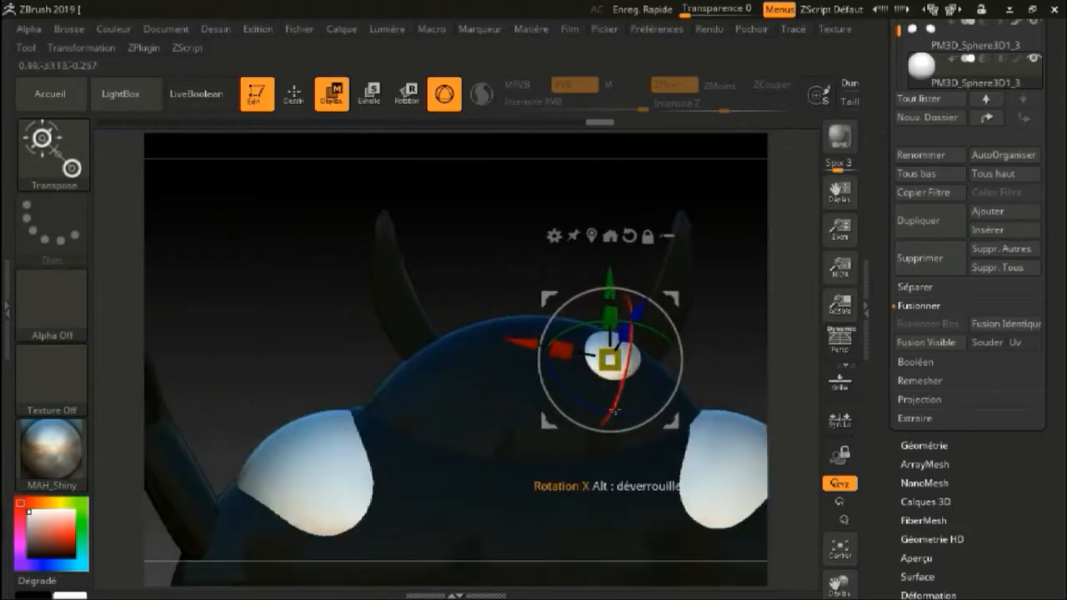
{"action": "left_click_drag", "start_coordinate": [760, 351], "coordinate": [666, 200], "text": "alt"}
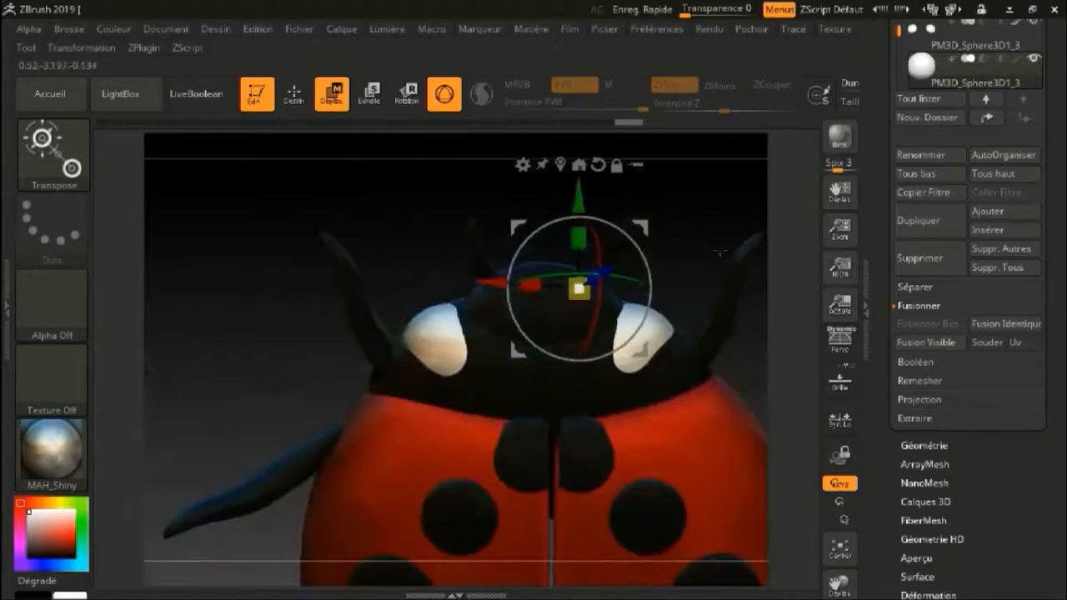
Adjust the brush size and shape the small front sphere against the head with the Move brush
{"action": "left_click", "coordinate": [295, 97]}
{"action": "left_click_drag", "start_coordinate": [275, 358], "coordinate": [394, 400], "text": "alt"}
{"action": "mouse_move", "coordinate": [394, 400]}
{"action": "right_mouse_down", "text": "ctrl"}
{"action": "mouse_move", "coordinate": [442, 500]}
{"action": "mouse_move", "coordinate": [521, 595]}
{"action": "right_mouse_up", "text": "ctrl"}
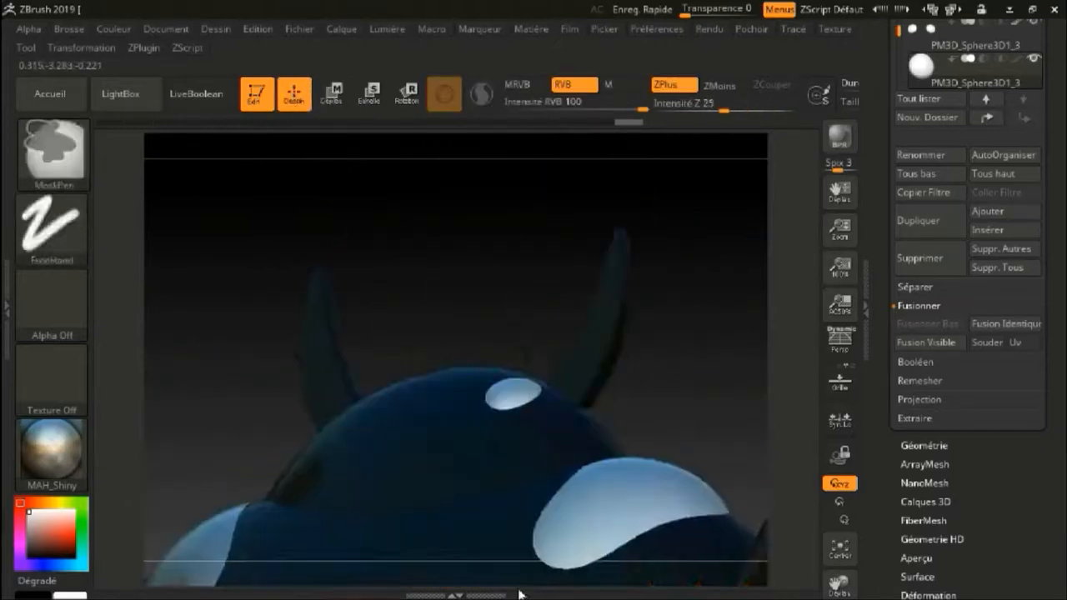
{"action": "key", "text": "s"}
{"action": "left_click_drag", "start_coordinate": [514, 463], "coordinate": [488, 455]}
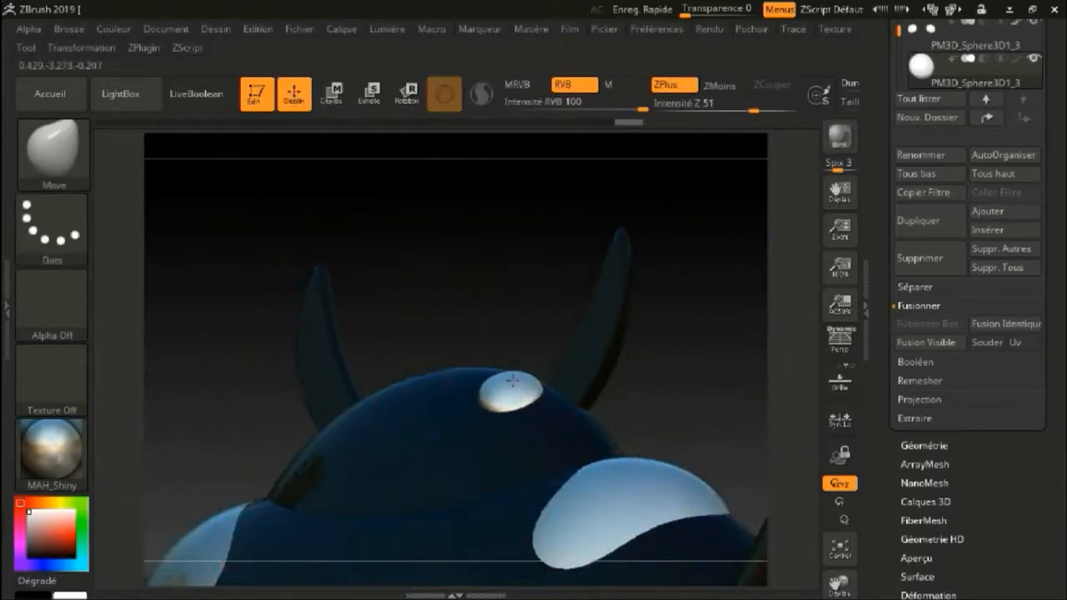
{"action": "right_click_drag", "start_coordinate": [513, 381], "coordinate": [750, 367]}
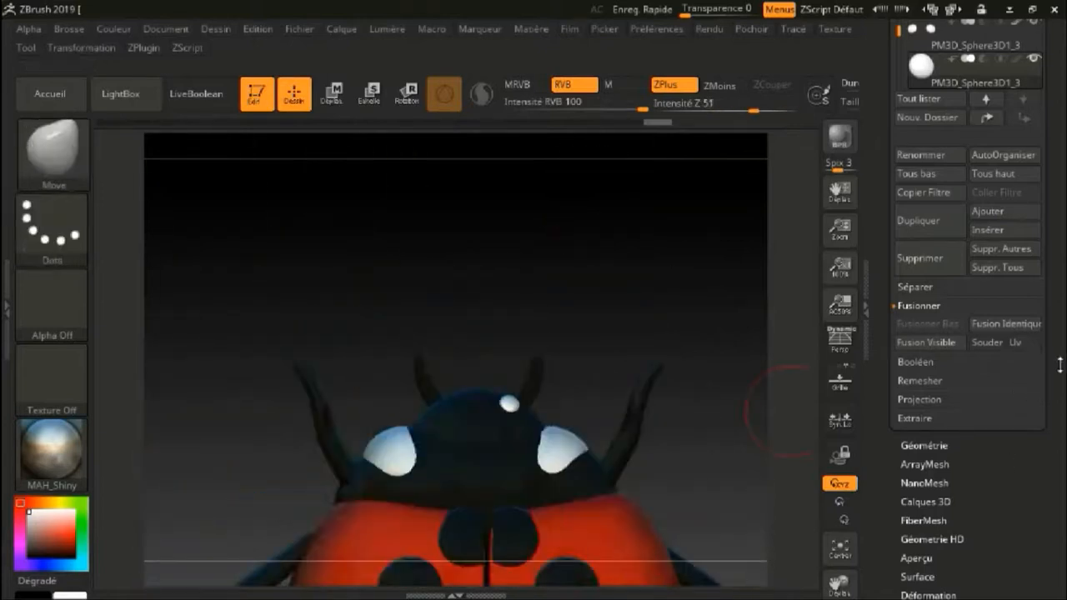
Mirror the small front sphere using a two-copy ArrayMesh with X mirroring and an X offset of about -5.8
{"action": "left_click_drag", "start_coordinate": [1054, 517], "coordinate": [1049, 465]}
{"action": "left_click", "coordinate": [940, 415]}
{"action": "left_click", "coordinate": [931, 102]}
{"action": "left_click_drag", "start_coordinate": [1057, 420], "coordinate": [1057, 303]}
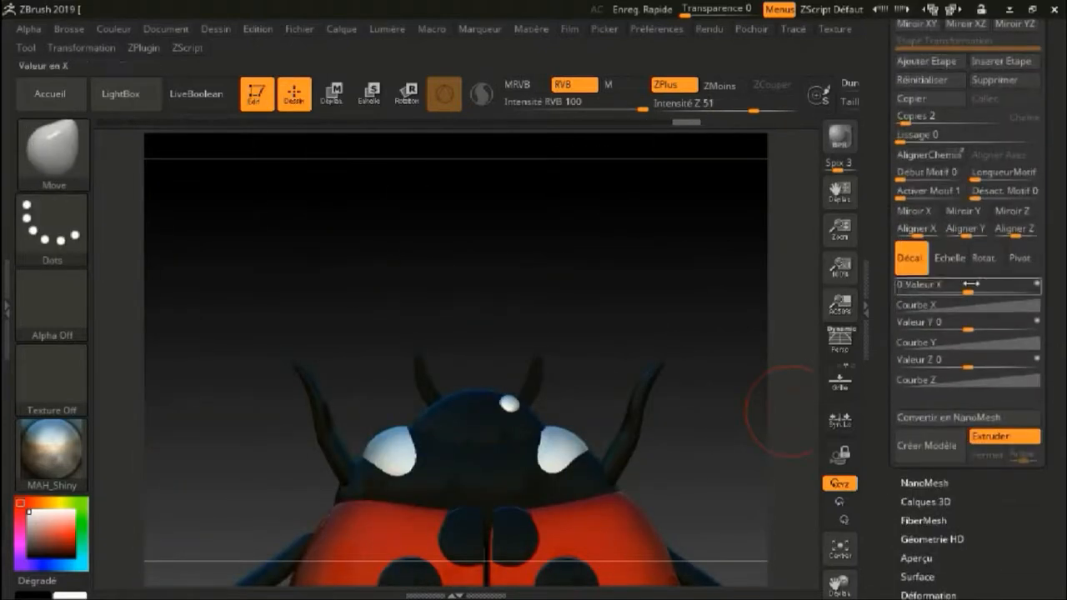
{"action": "left_click_drag", "start_coordinate": [970, 284], "coordinate": [1007, 300]}
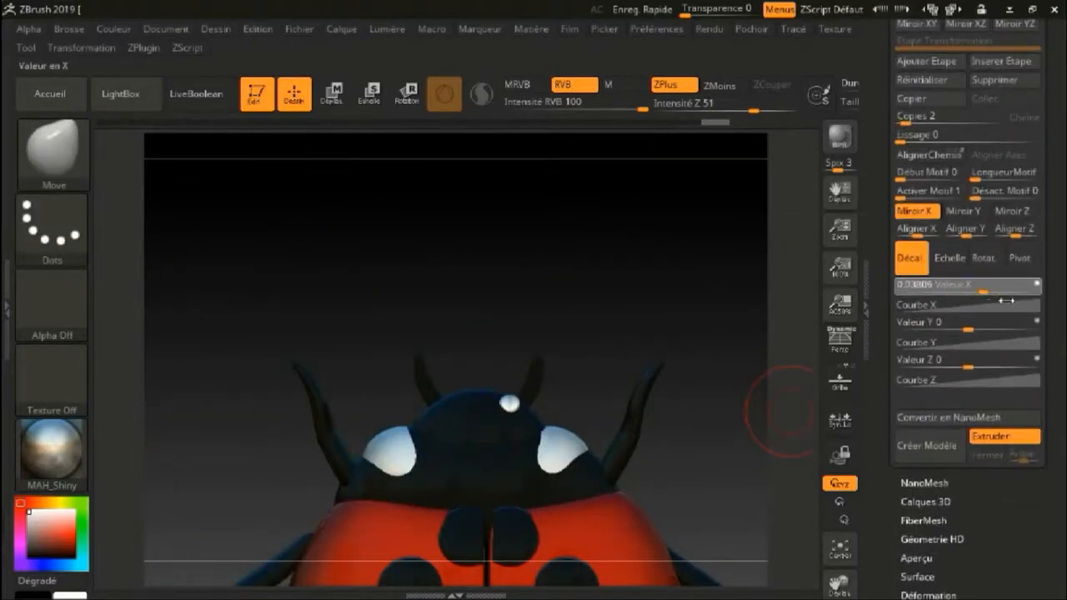
{"action": "left_click", "coordinate": [937, 294]}
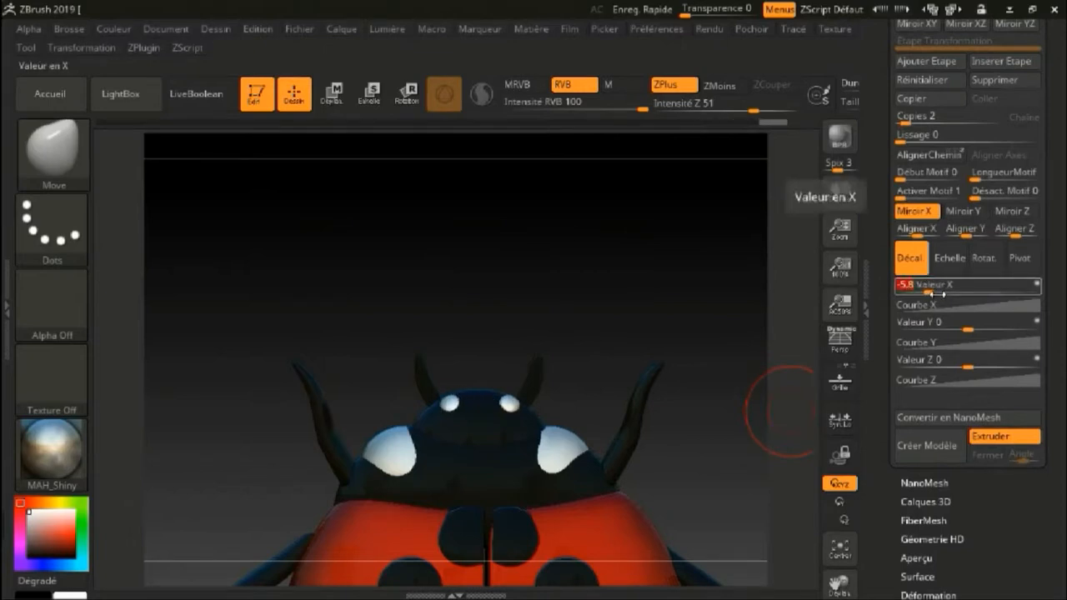
{"action": "key", "text": "Return"}
Merge all visible subtools into a single mesh and select the merged ladybug
{"action": "left_click_drag", "start_coordinate": [726, 480], "coordinate": [637, 375]}
{"action": "left_click_drag", "start_coordinate": [636, 375], "coordinate": [639, 248], "text": "alt"}
{"action": "right_click_drag", "start_coordinate": [639, 248], "coordinate": [655, 279], "text": "ctrl"}
{"action": "left_click_drag", "start_coordinate": [655, 279], "coordinate": [703, 442]}
{"action": "right_click_drag", "start_coordinate": [702, 442], "coordinate": [704, 491], "text": "ctrl"}
{"action": "left_click_drag", "start_coordinate": [888, 125], "coordinate": [890, 283]}
{"action": "left_click", "coordinate": [918, 196]}
{"action": "mouse_move", "coordinate": [1055, 516]}
{"action": "left_mouse_down"}
{"action": "mouse_move", "coordinate": [1056, 266]}
{"action": "mouse_move", "coordinate": [1054, 531]}
{"action": "left_mouse_up"}
{"action": "left_click", "coordinate": [929, 320]}
{"action": "left_click", "coordinate": [1004, 71]}
{"action": "right_click_drag", "start_coordinate": [667, 434], "coordinate": [669, 369], "text": "ctrl"}
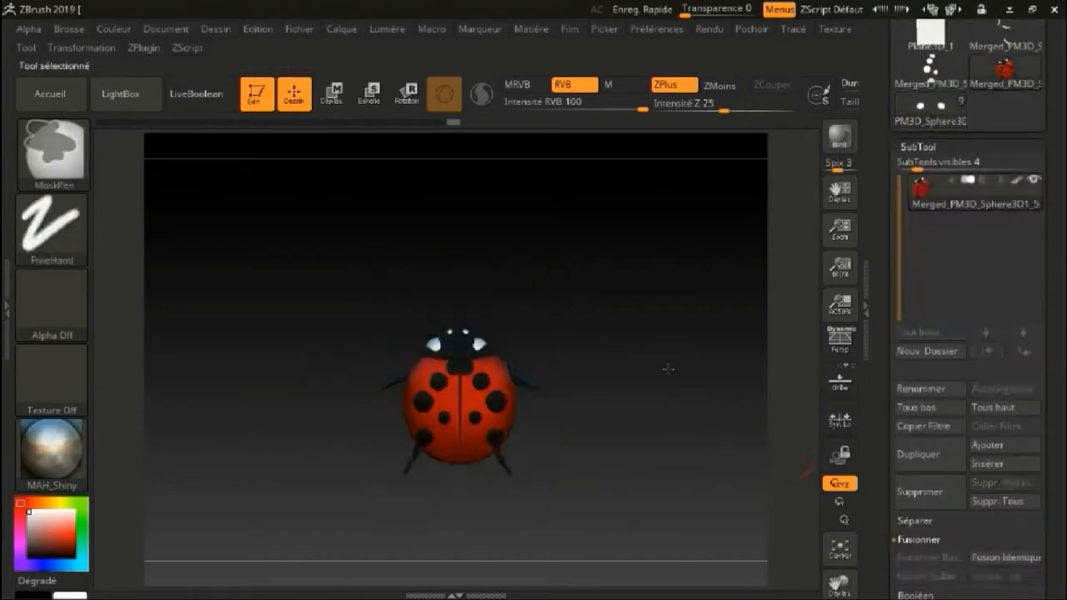
Bend the merged ladybug into a curved form with the Bend Arc deformer (Torsion via Arc)
{"action": "left_click", "coordinate": [331, 94]}
{"action": "left_click", "coordinate": [400, 277]}
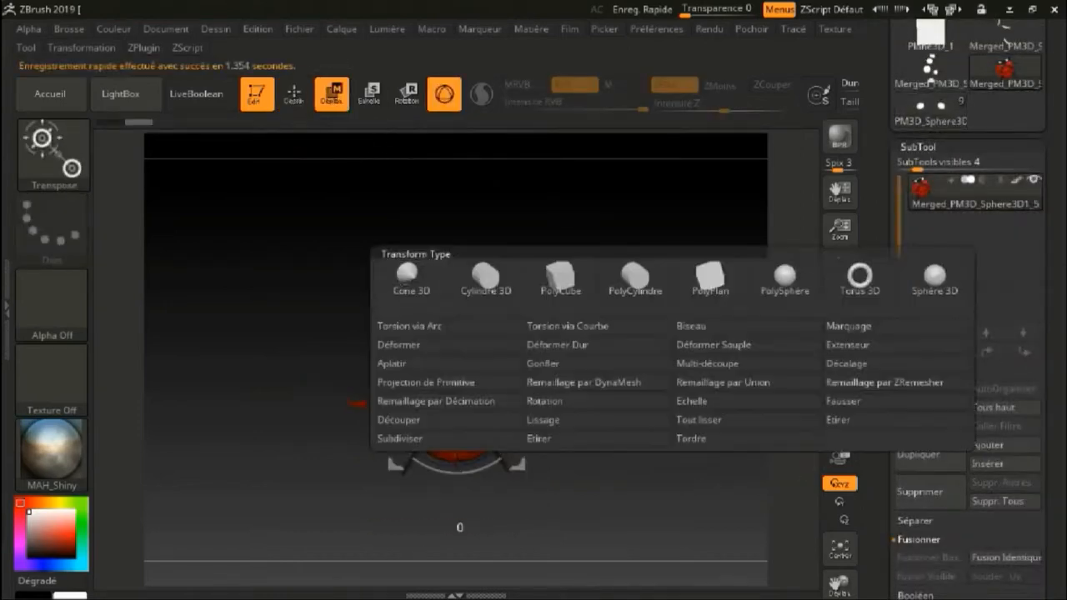
{"action": "left_click", "coordinate": [418, 328]}
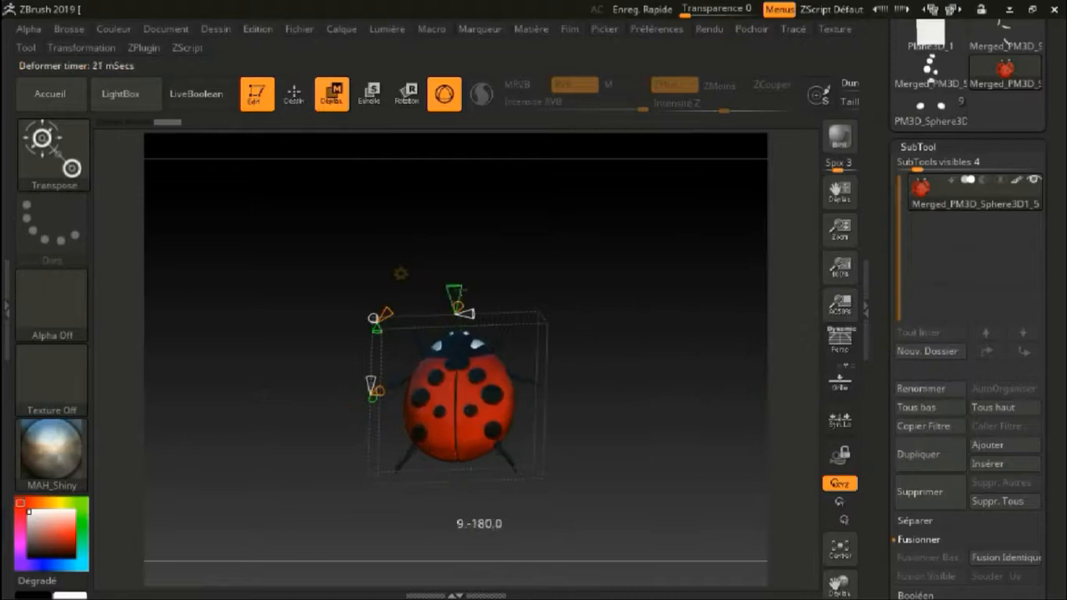
{"action": "right_click_drag", "start_coordinate": [581, 454], "coordinate": [588, 515], "text": "ctrl"}
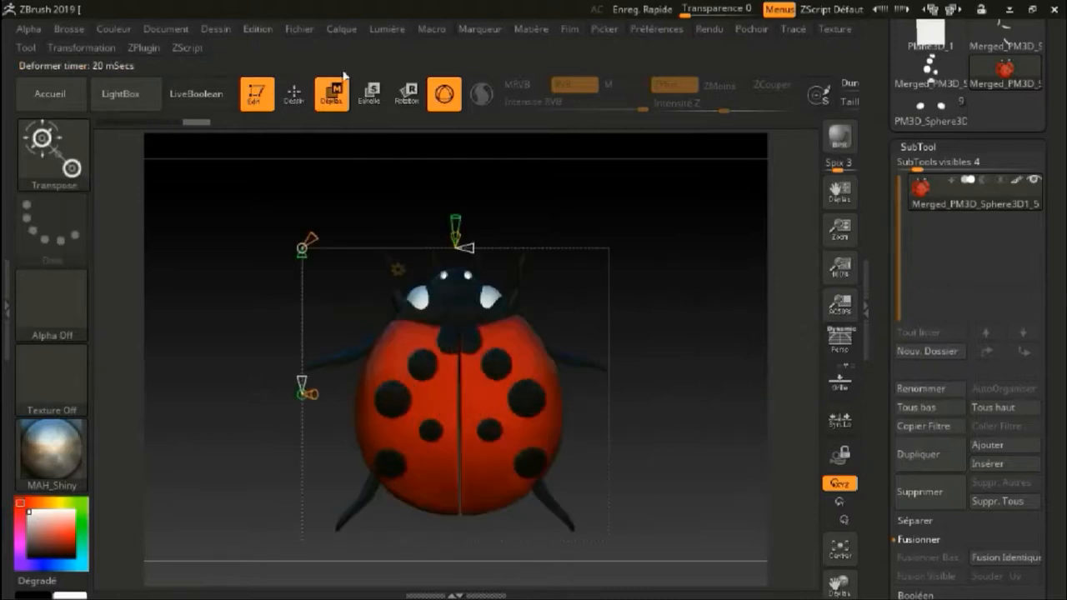
{"action": "key", "text": "q"}
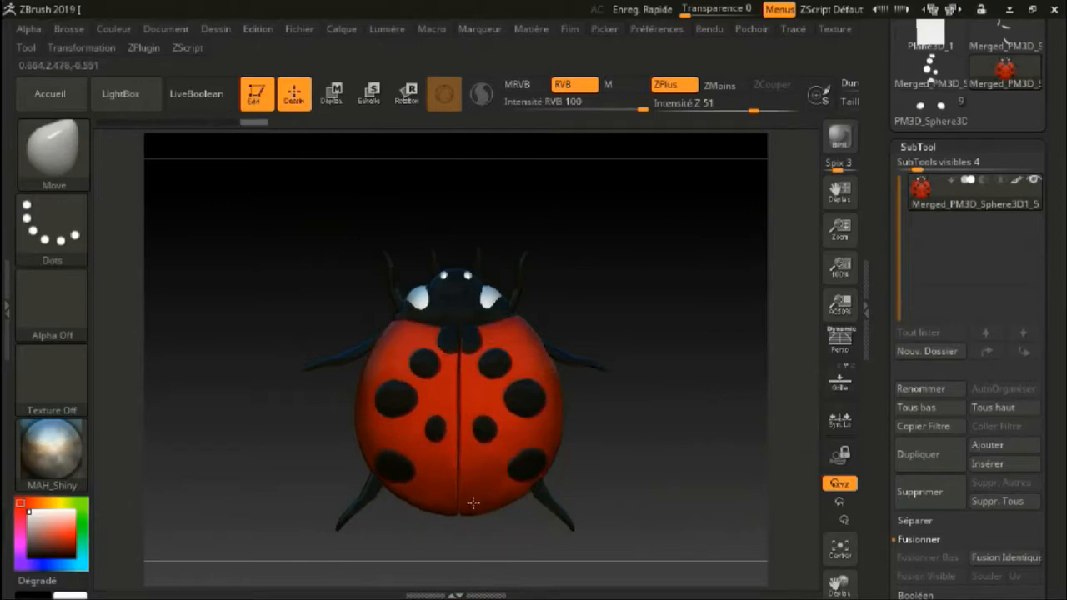
Set the movie turntable's rotation axis to Z and record a 360° turntable of the ladybug
{"action": "right_click_drag", "start_coordinate": [455, 435], "coordinate": [581, 140]}
{"action": "right_click_drag", "start_coordinate": [322, 249], "coordinate": [628, 209]}
{"action": "left_click", "coordinate": [570, 32]}
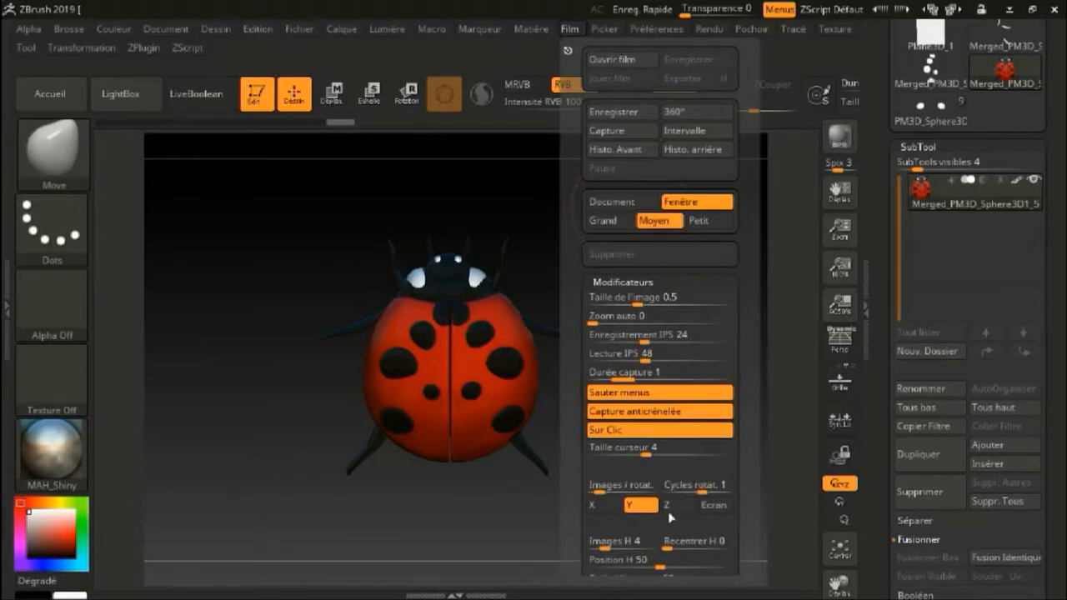
{"action": "left_click", "coordinate": [667, 509]}
{"action": "left_click", "coordinate": [684, 111]}
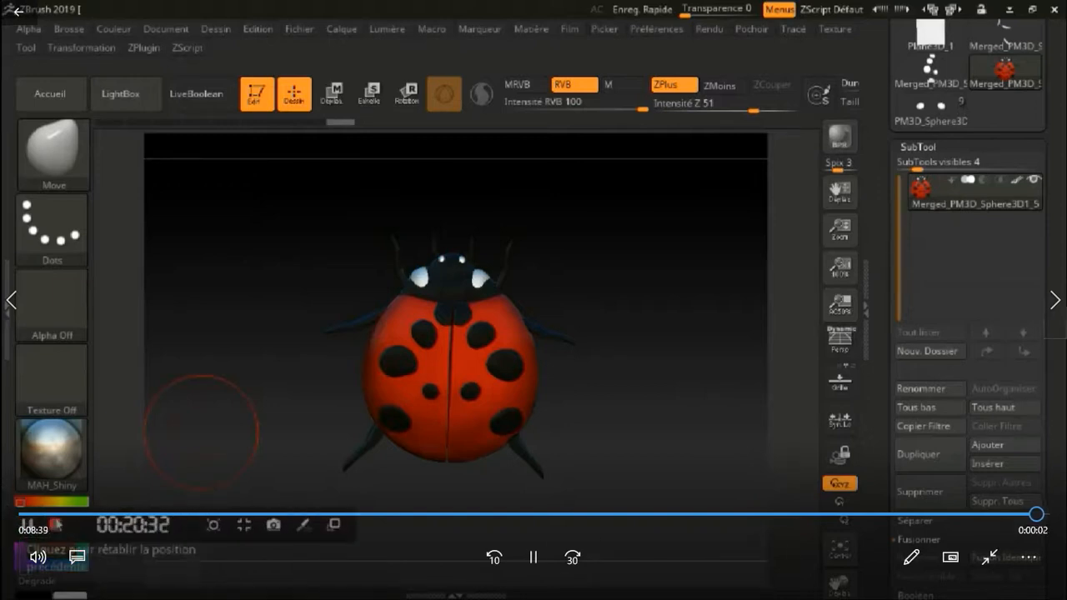
{"action": "double_click", "coordinate": [720, 334]}
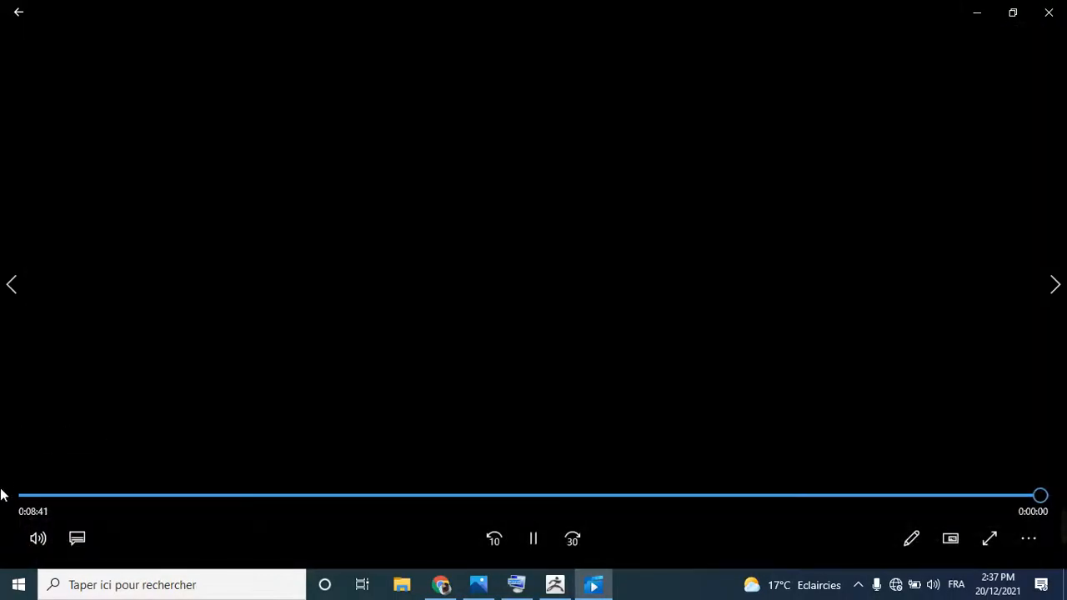